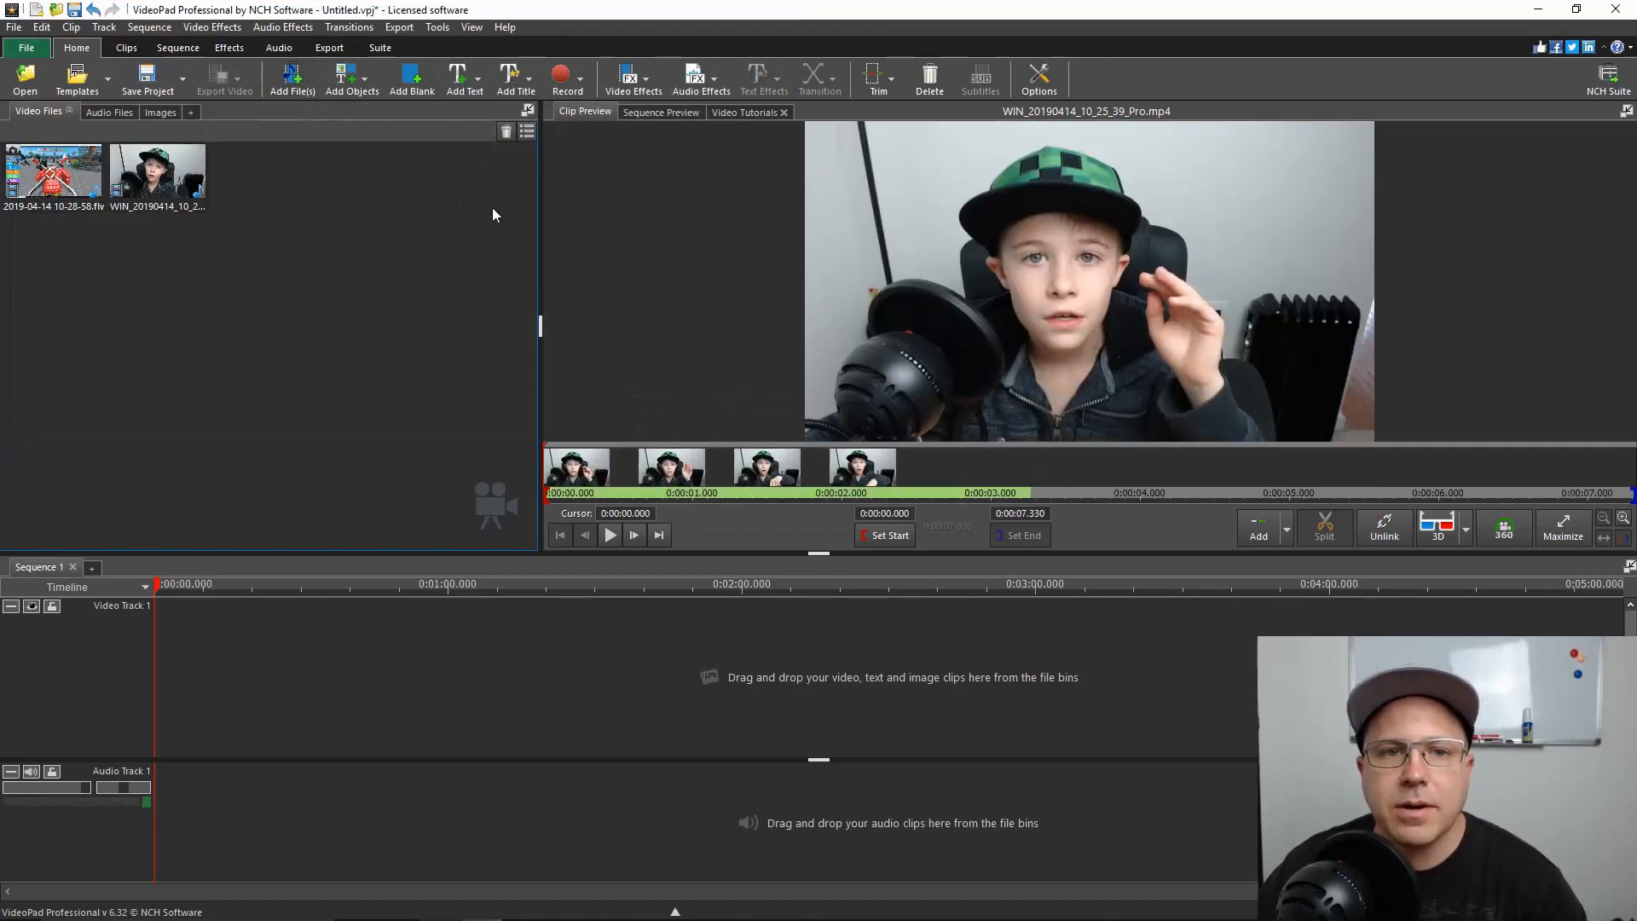
left_click(58, 189)
left_click_drag(169, 184, 293, 663)
left_click_drag(56, 183, 796, 668)
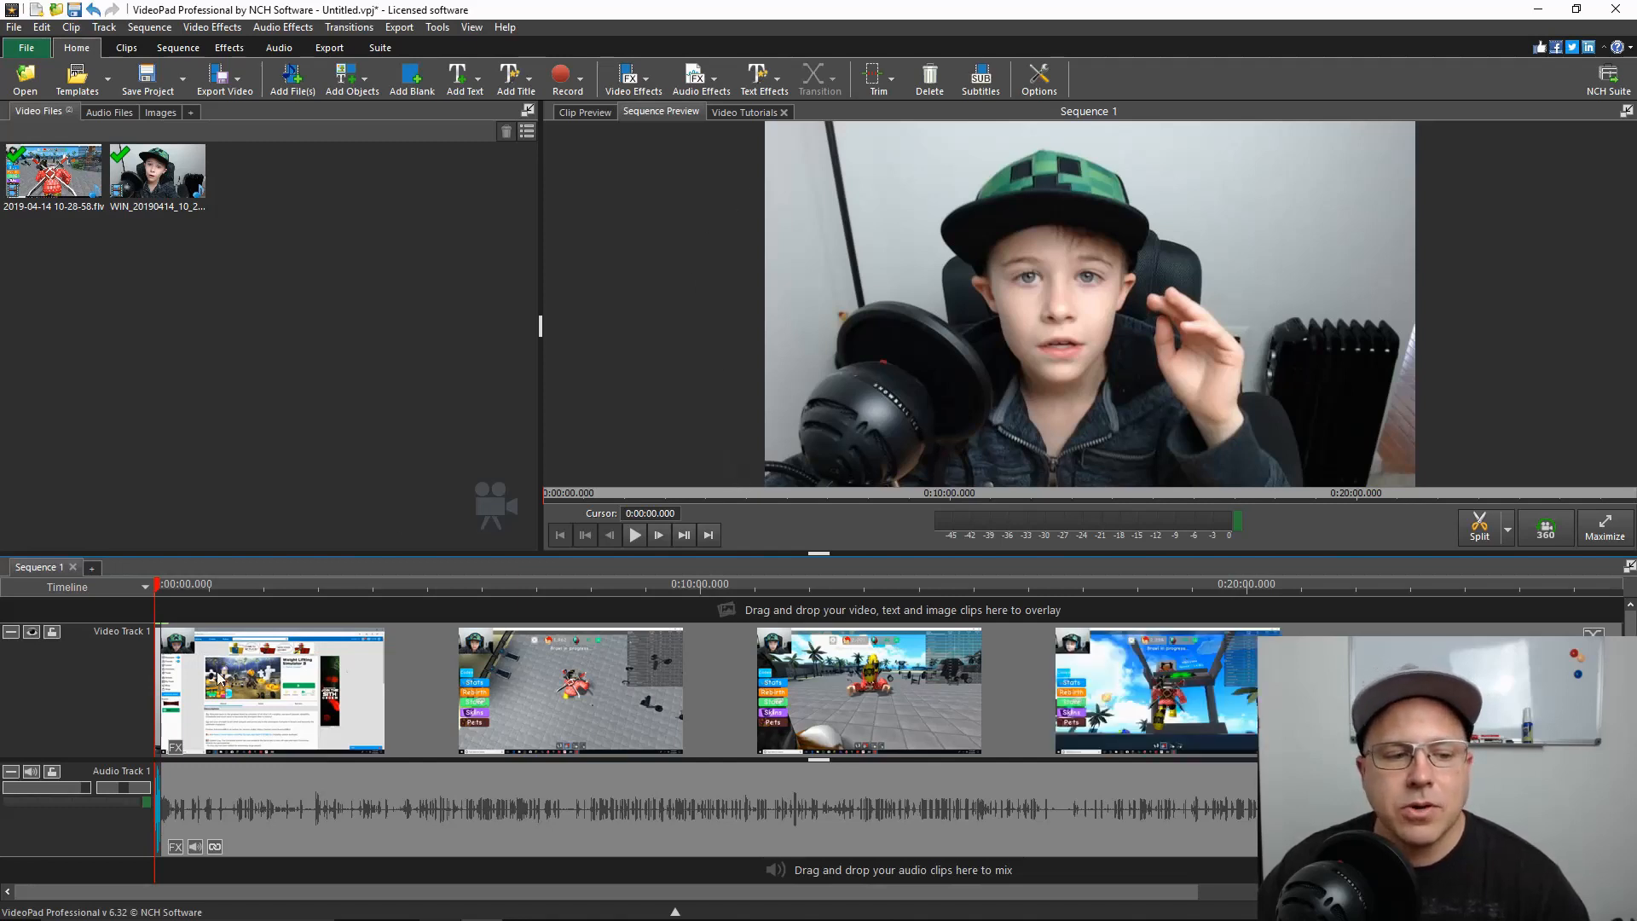
Add a Simple Text Overlay at about 0:00:24 in the sequence and position its title near the bottom of the frame
left_click_drag(158, 592, 179, 588)
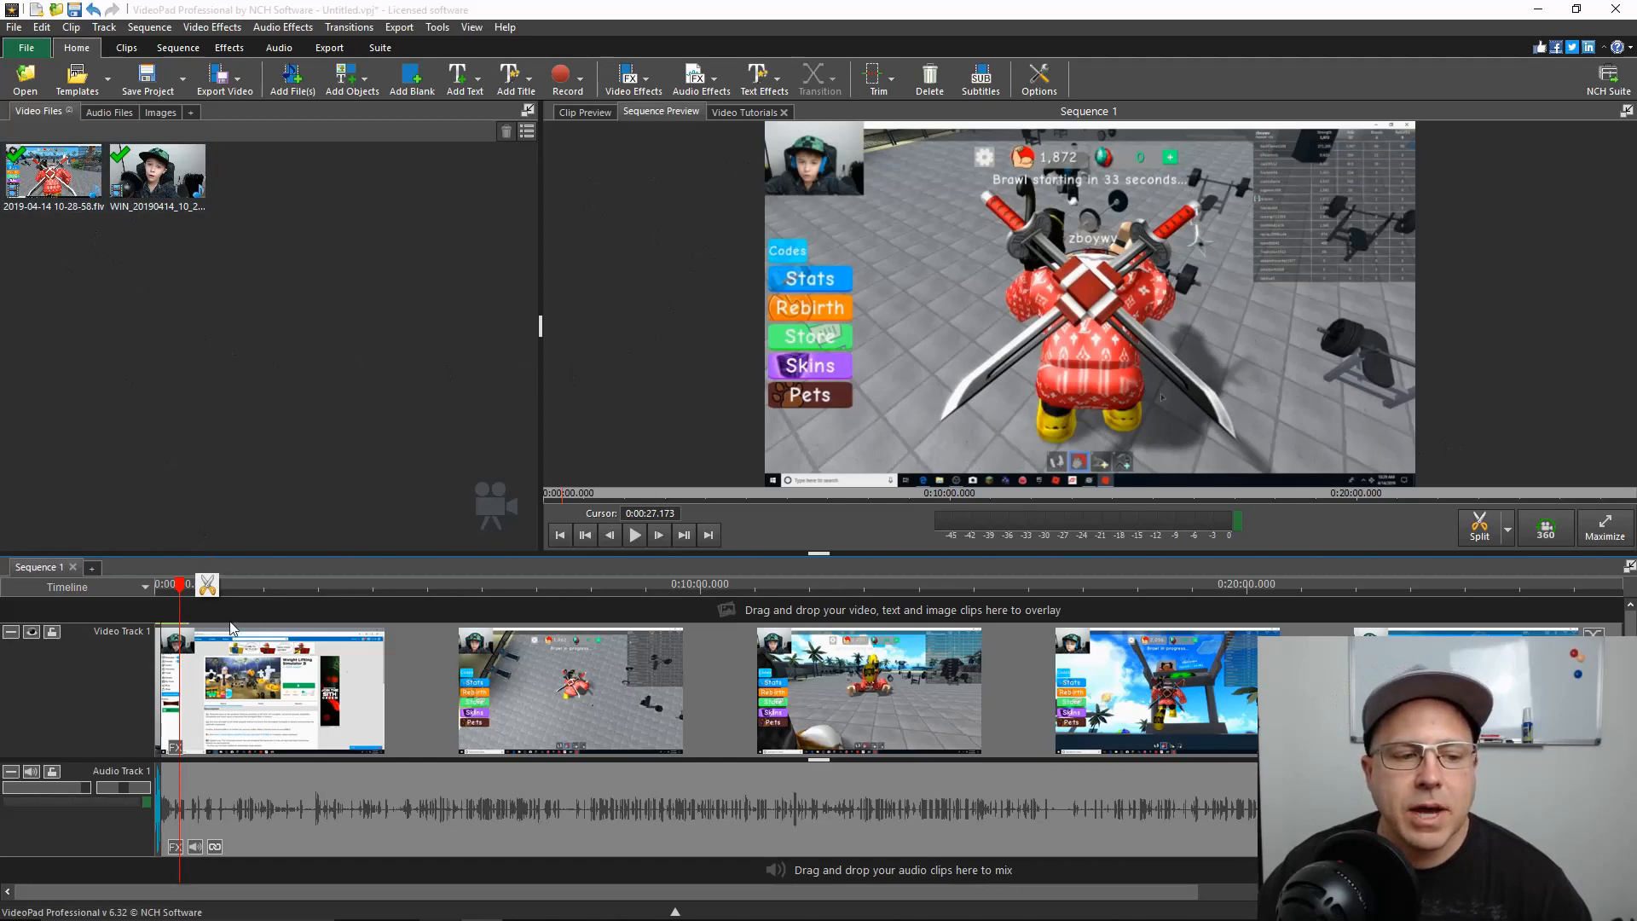
mouse_move(179, 588)
left_mouse_down()
mouse_move(237, 601)
mouse_move(177, 596)
left_mouse_up()
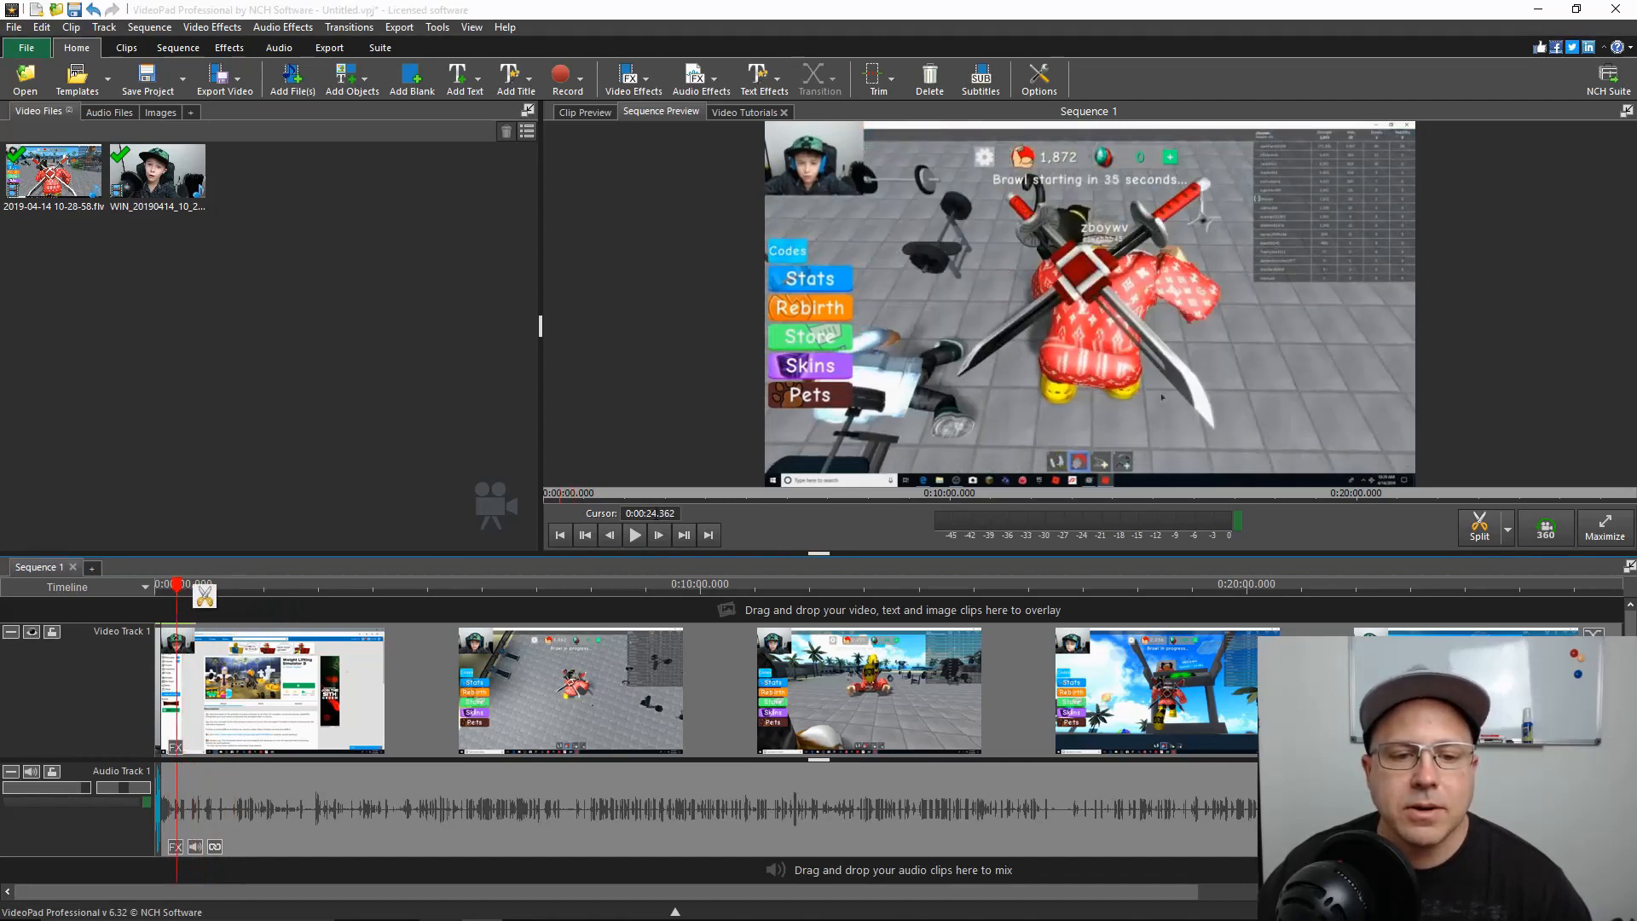
left_click(757, 82)
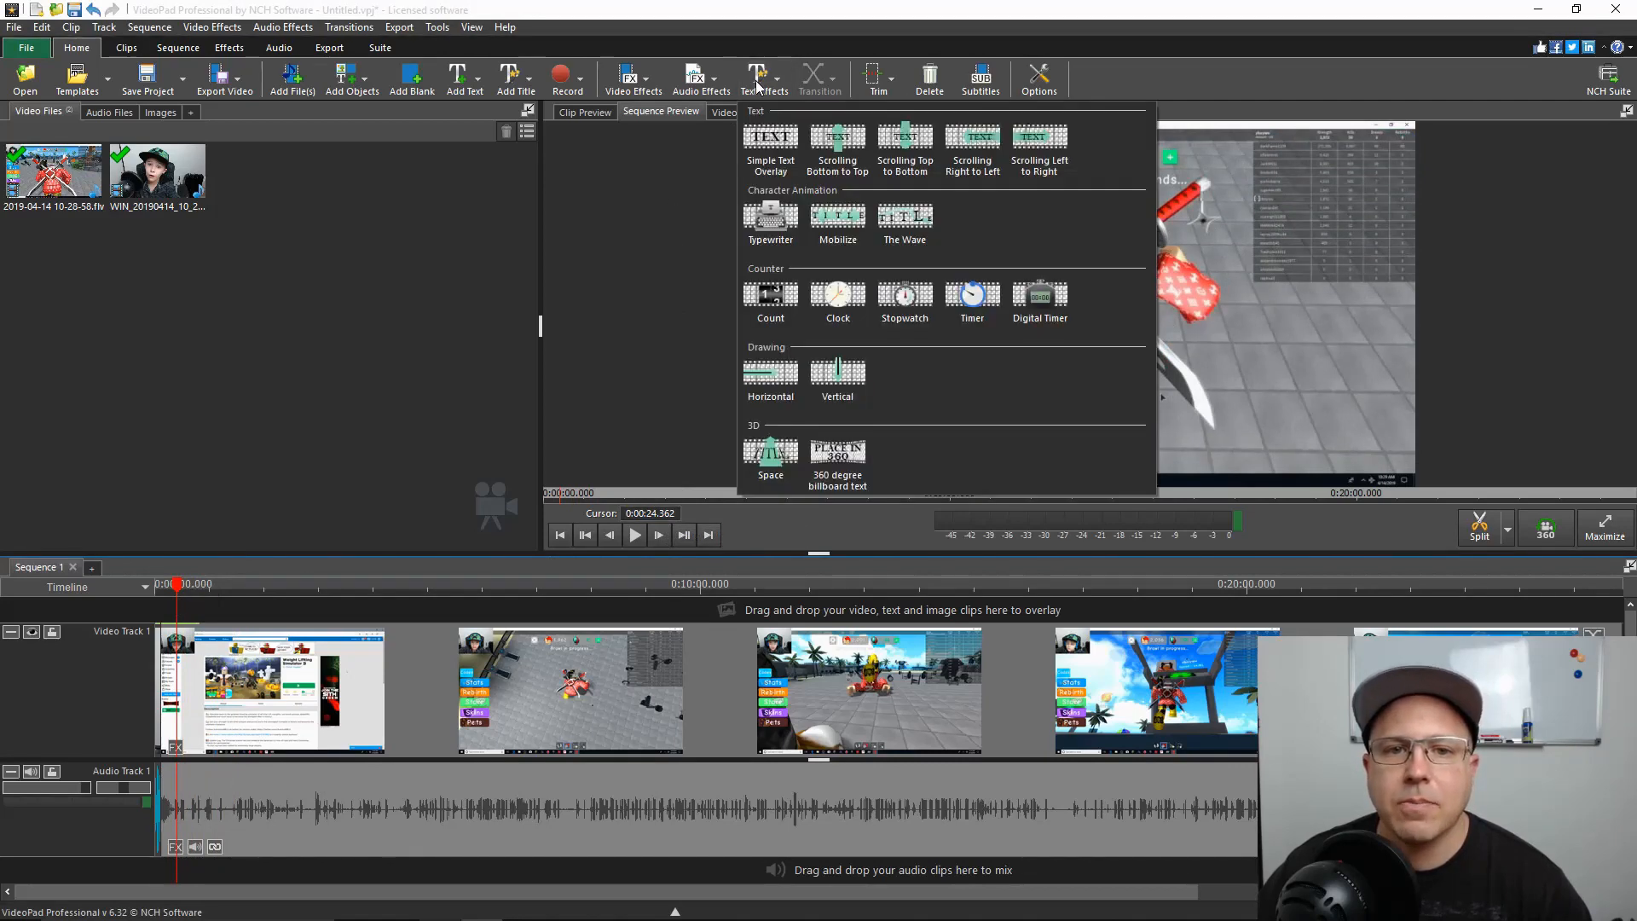
left_click(764, 146)
left_click_drag(932, 160, 957, 396)
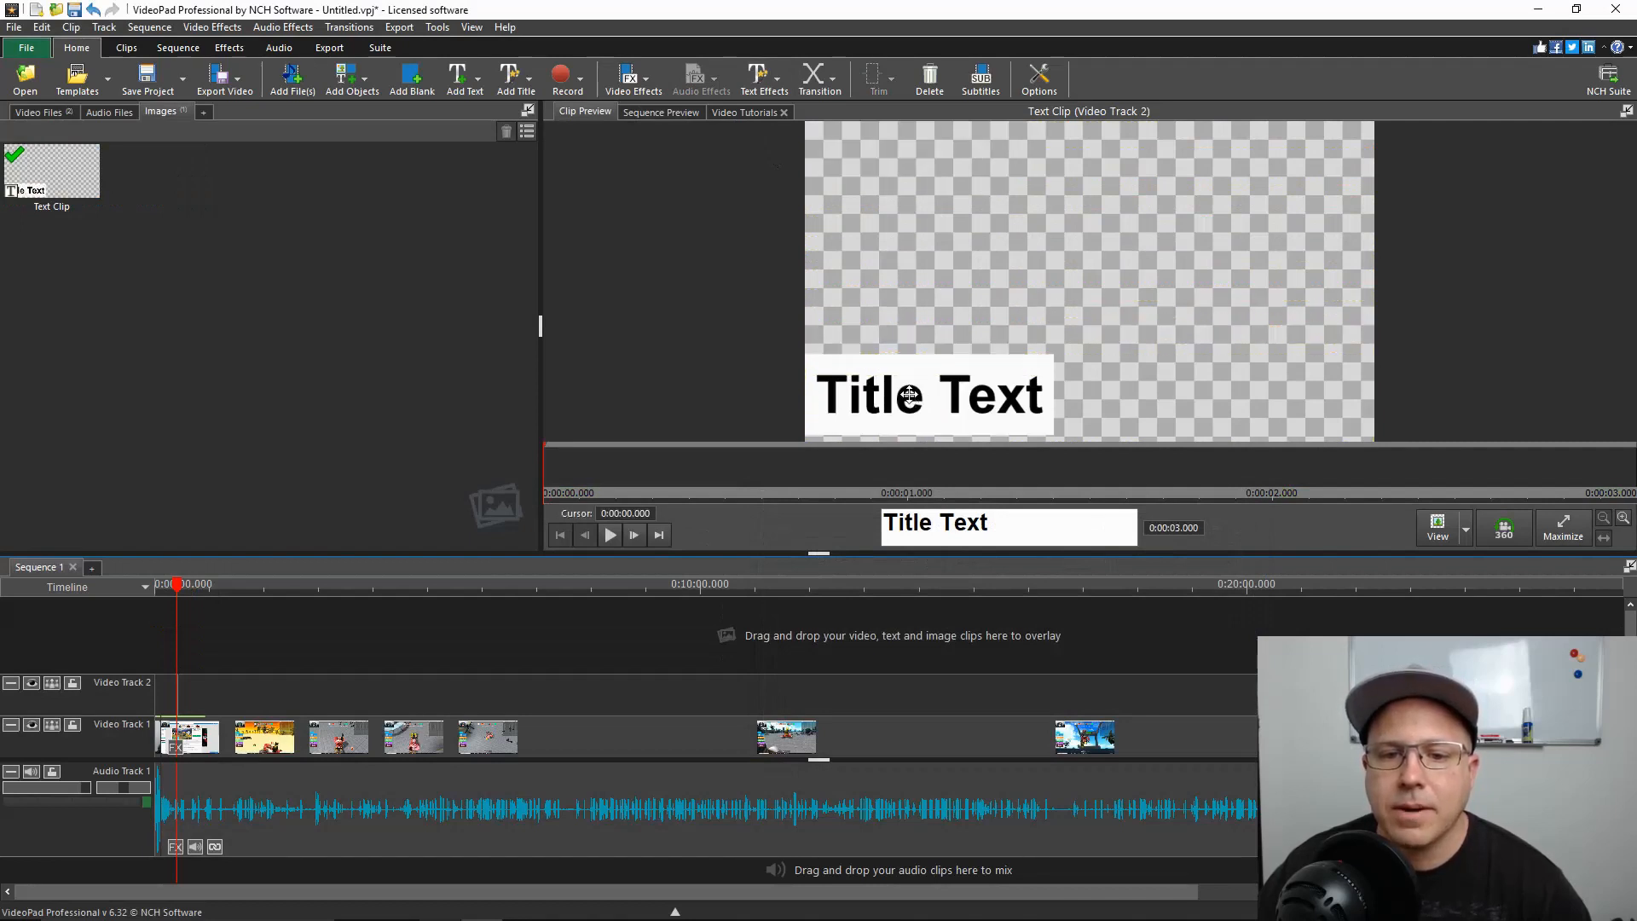
Open the title overlay's text for editing and choose the Bernard MT Condensed font
left_click(1017, 524)
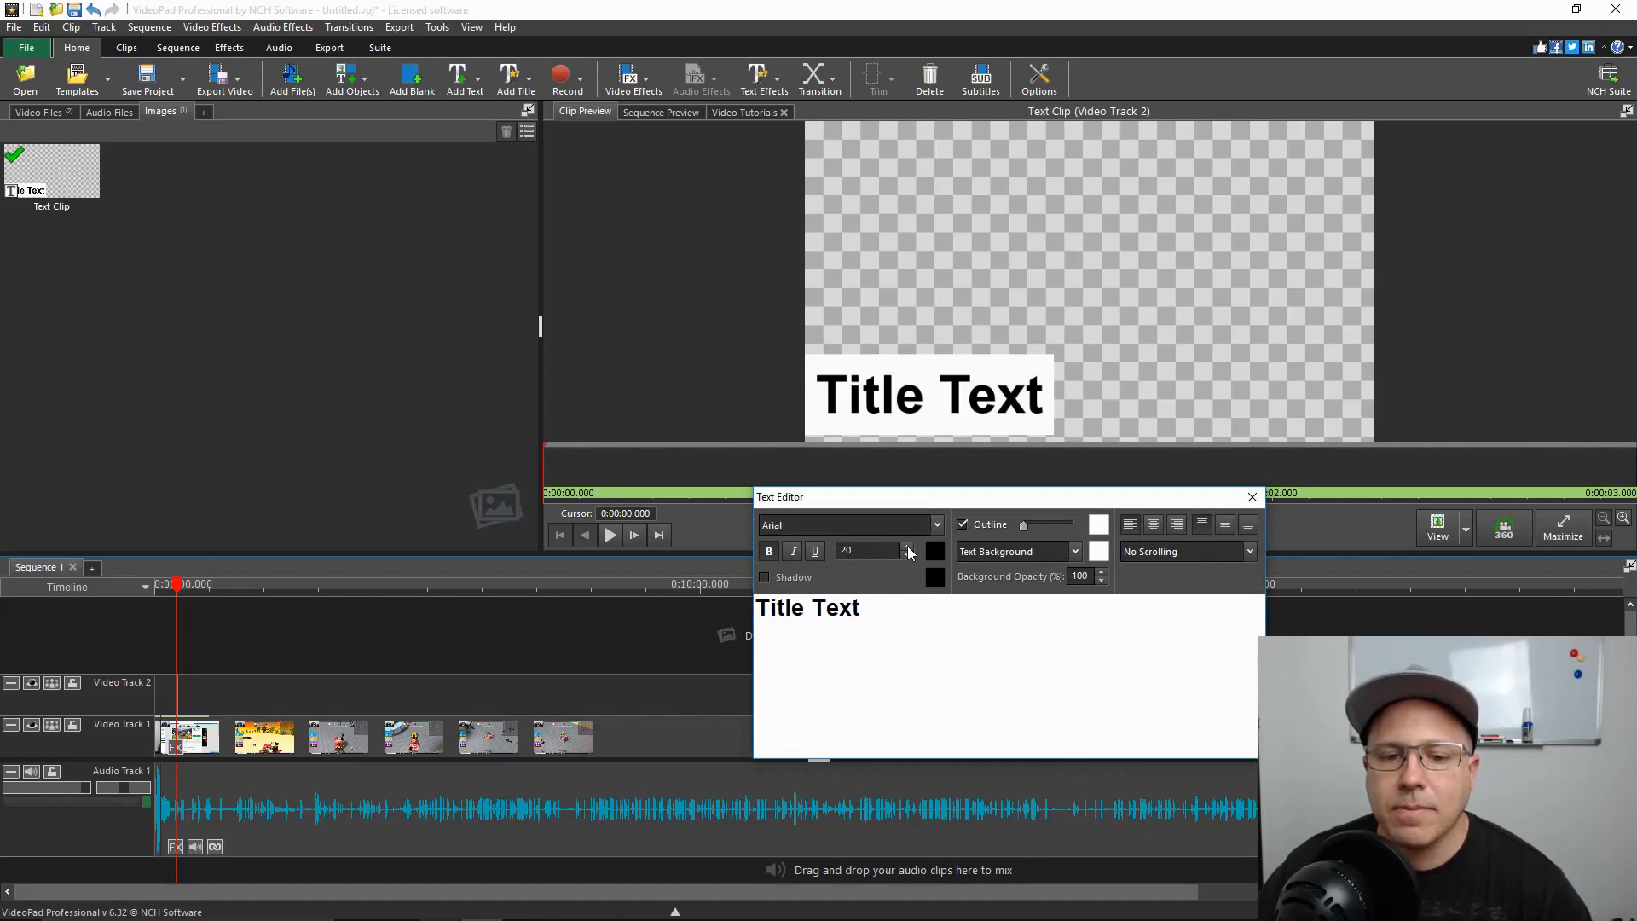
left_click(852, 524)
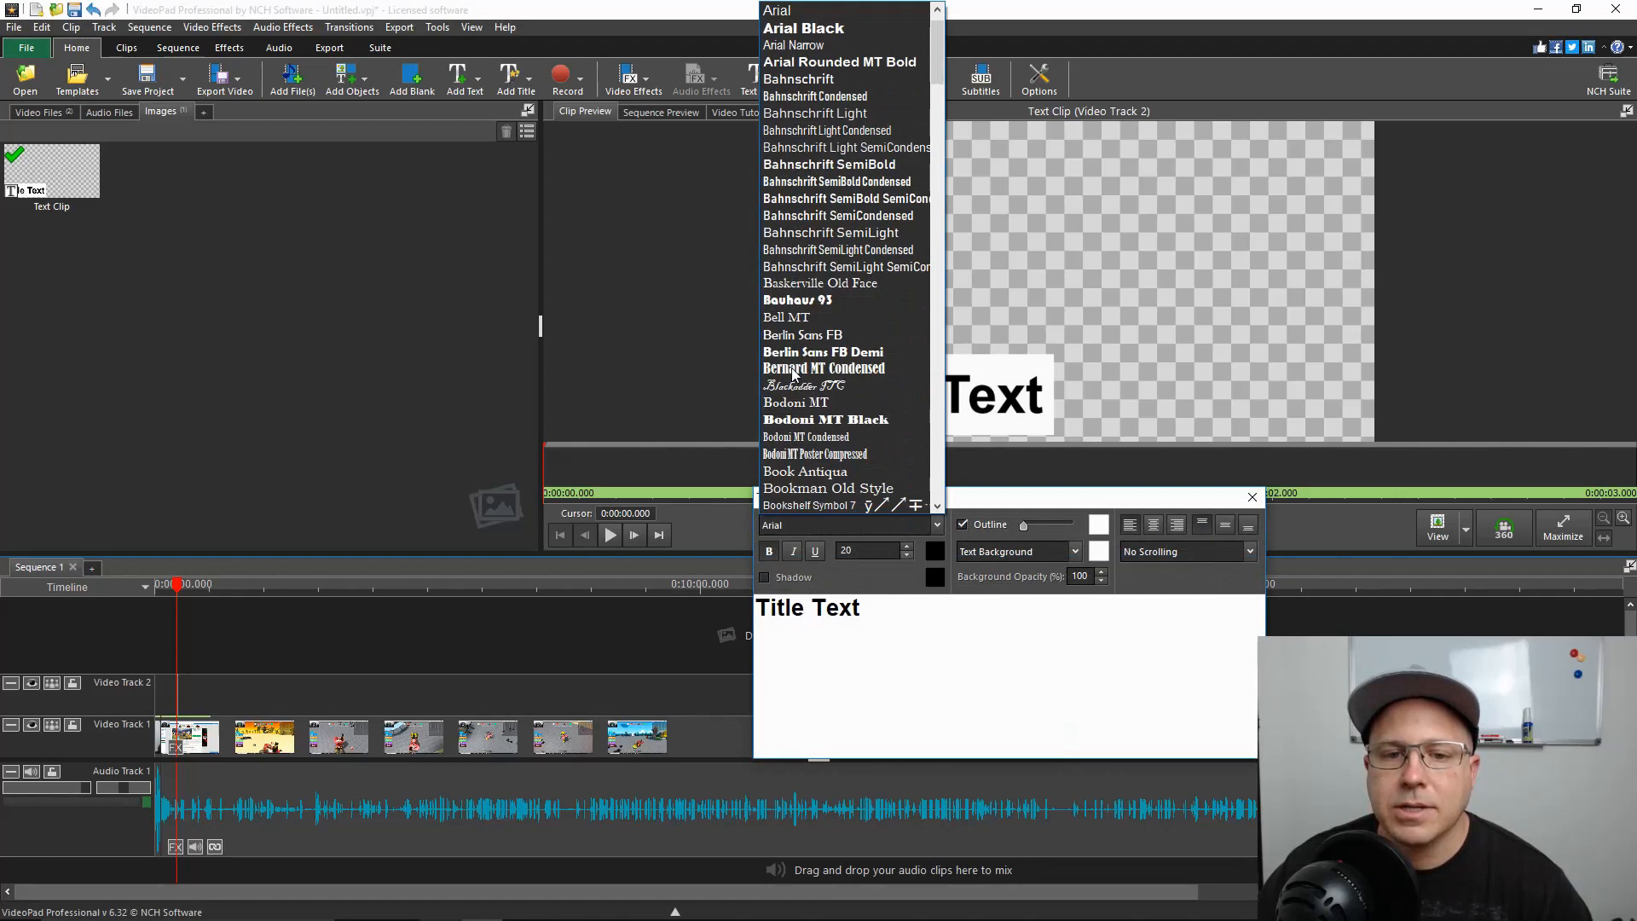
left_click(800, 368)
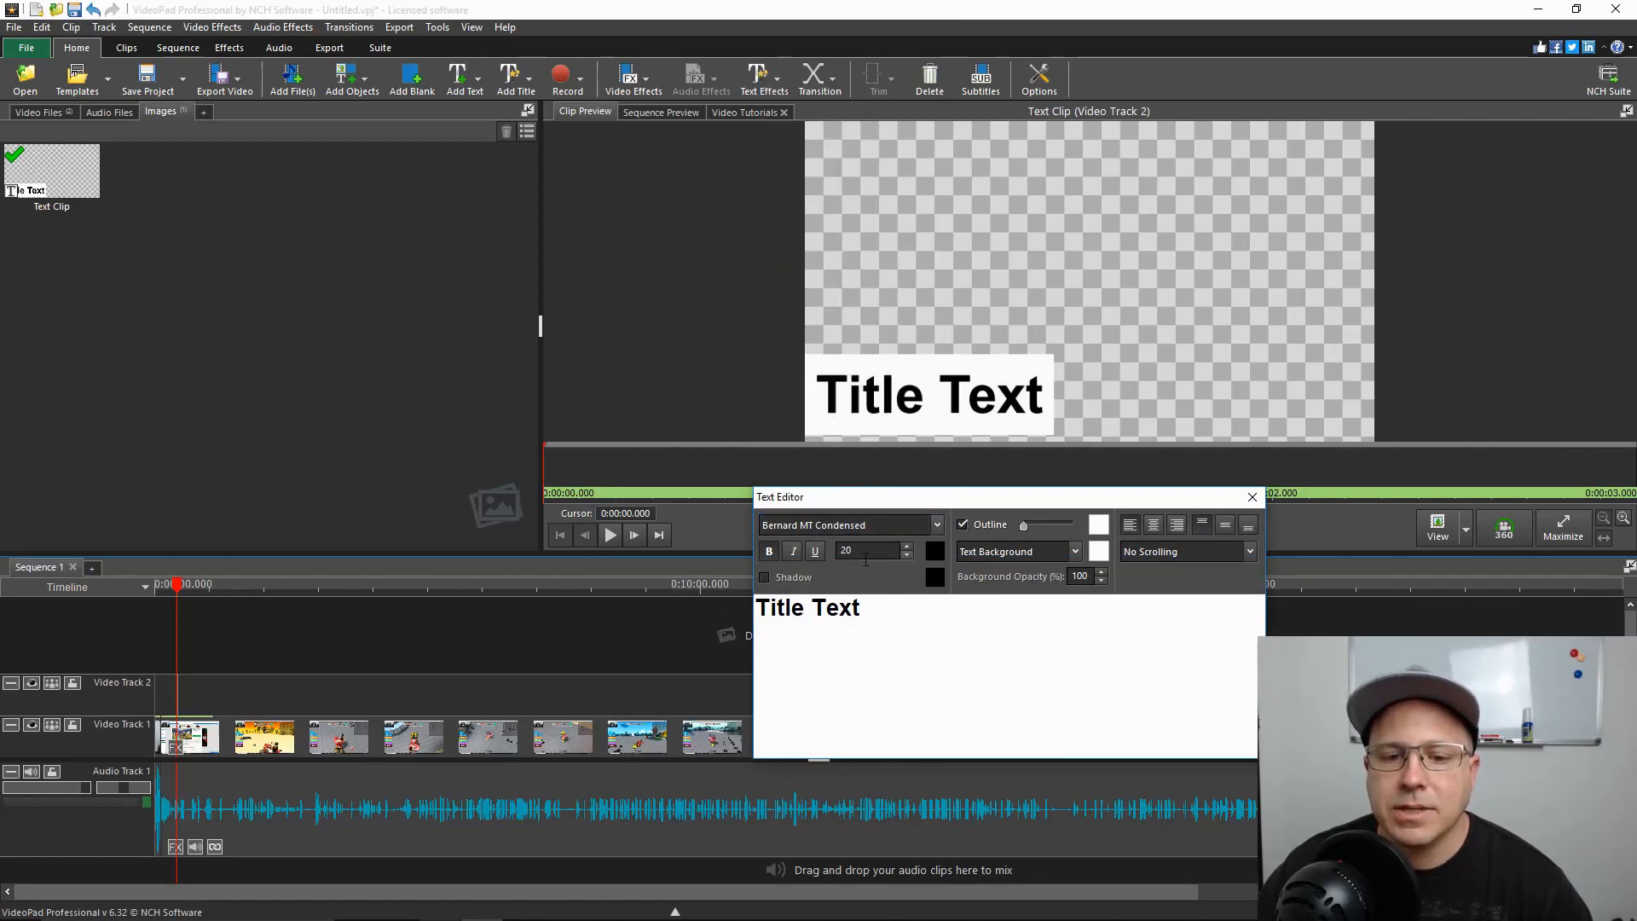
Replace the title wording with "test text" and set its background opacity to 50%
left_click_drag(870, 597, 751, 607)
key("BackSpace")
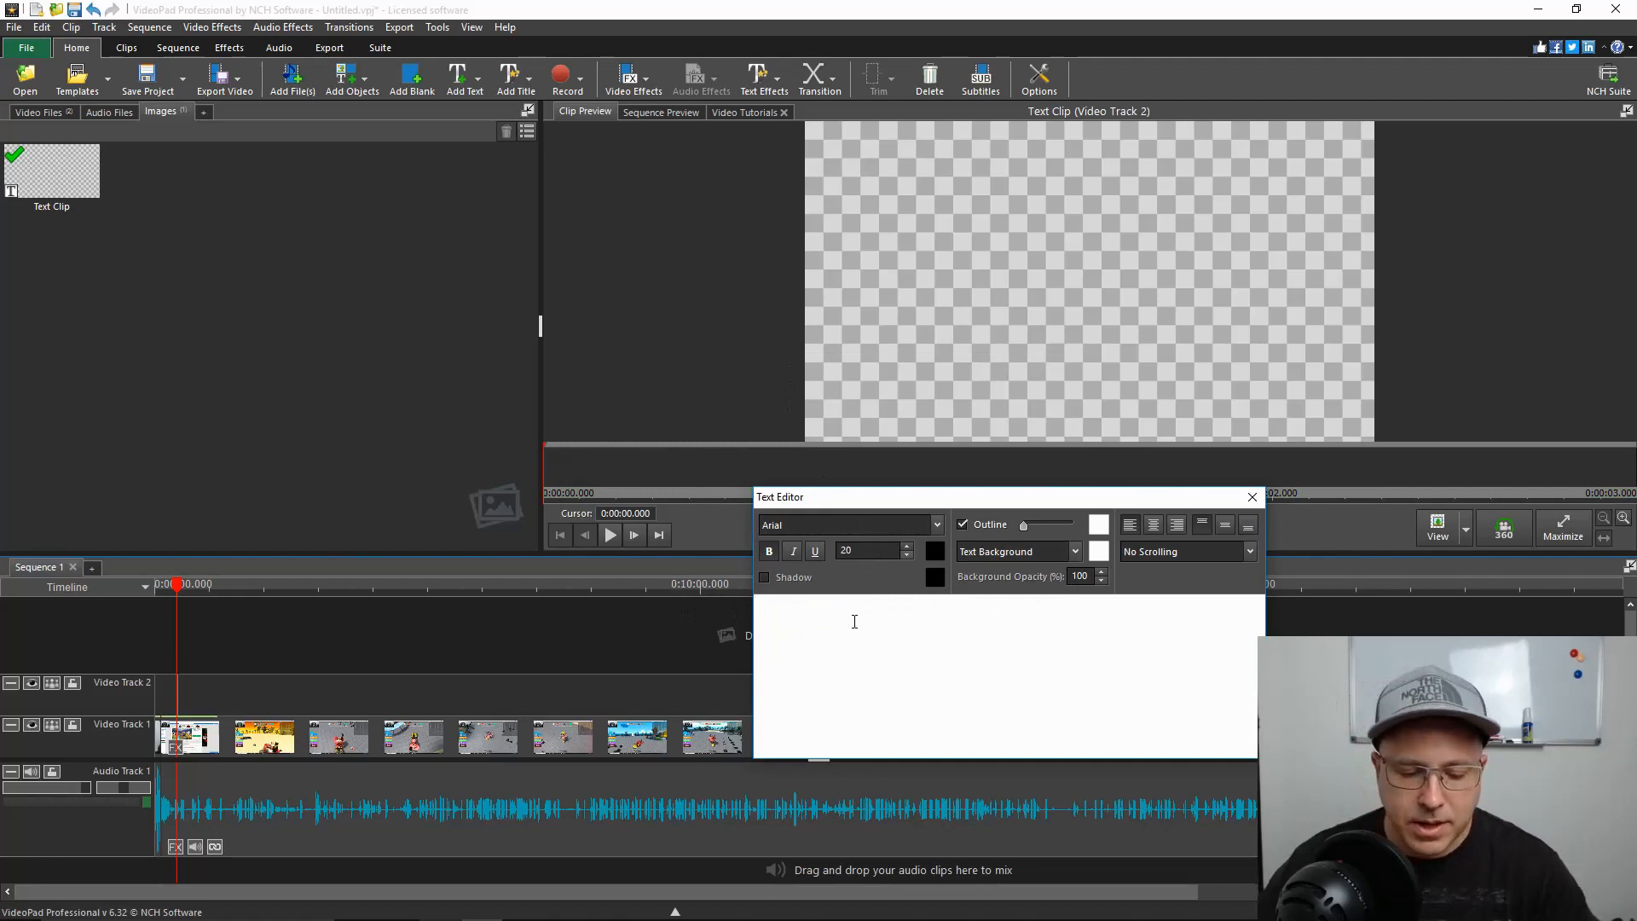
type("test ")
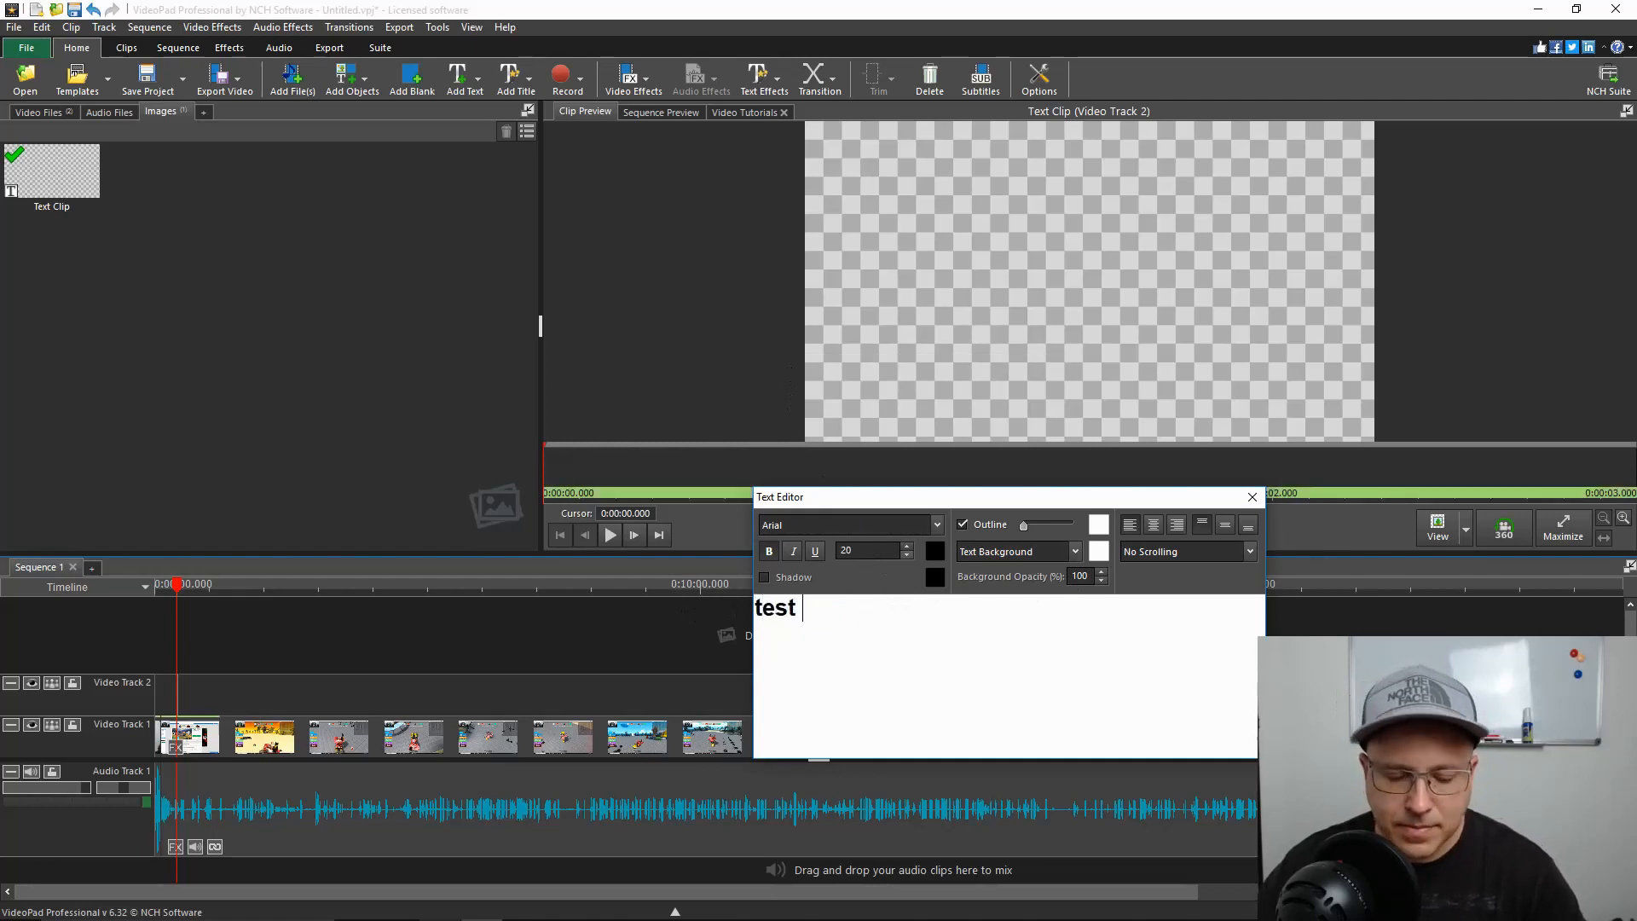
type("test")
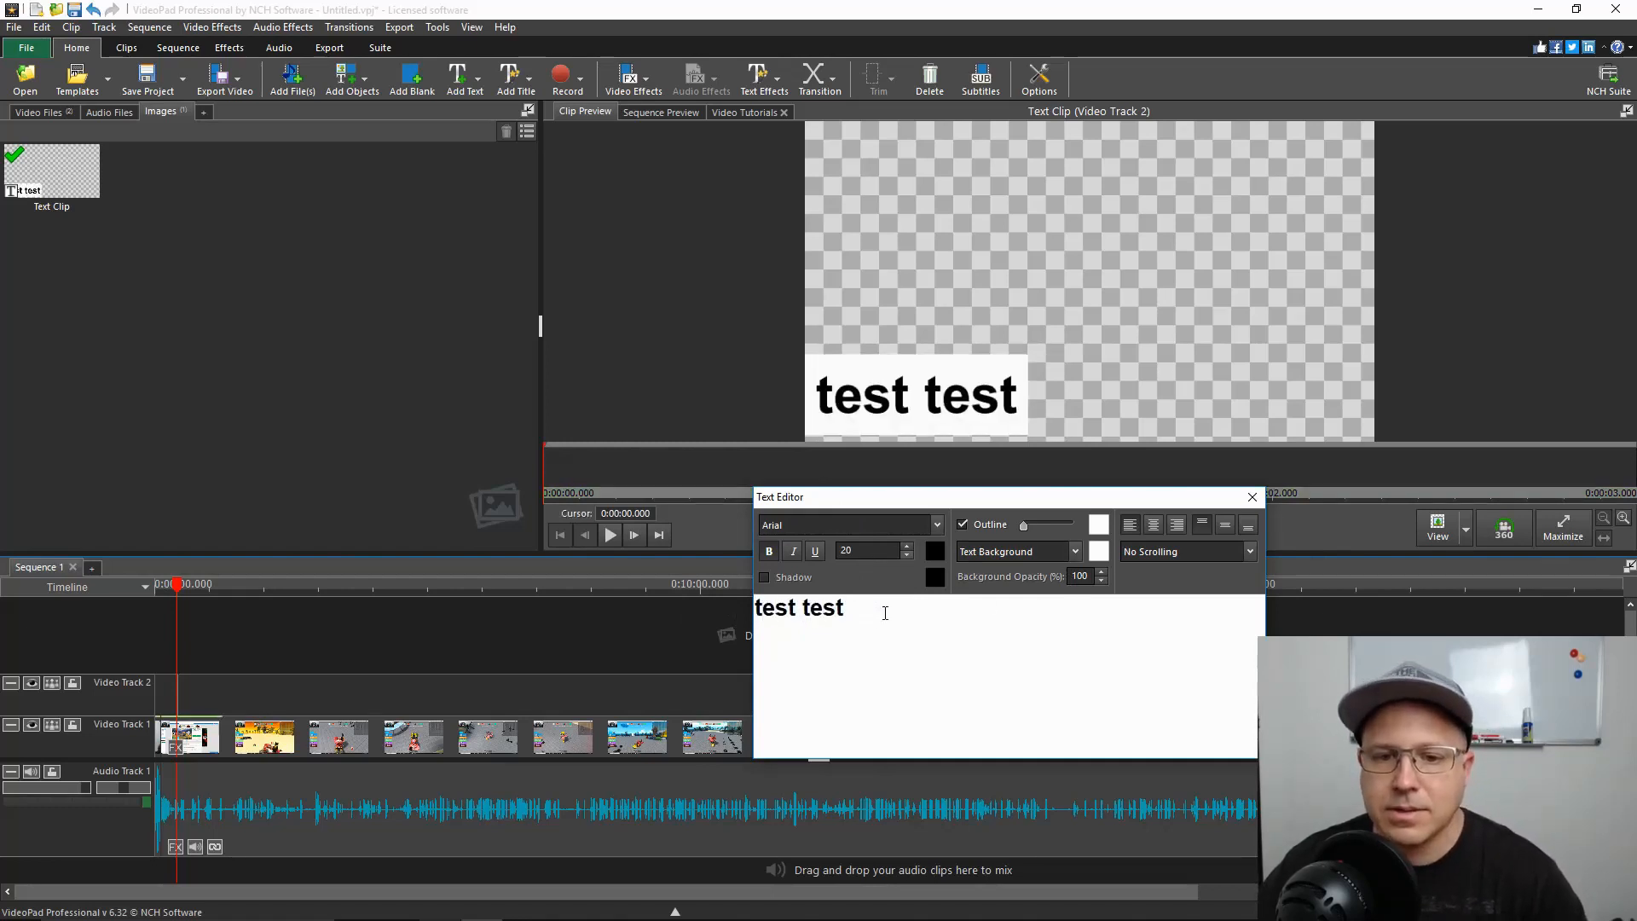
key("Left")
key("BackSpace")
type("x")
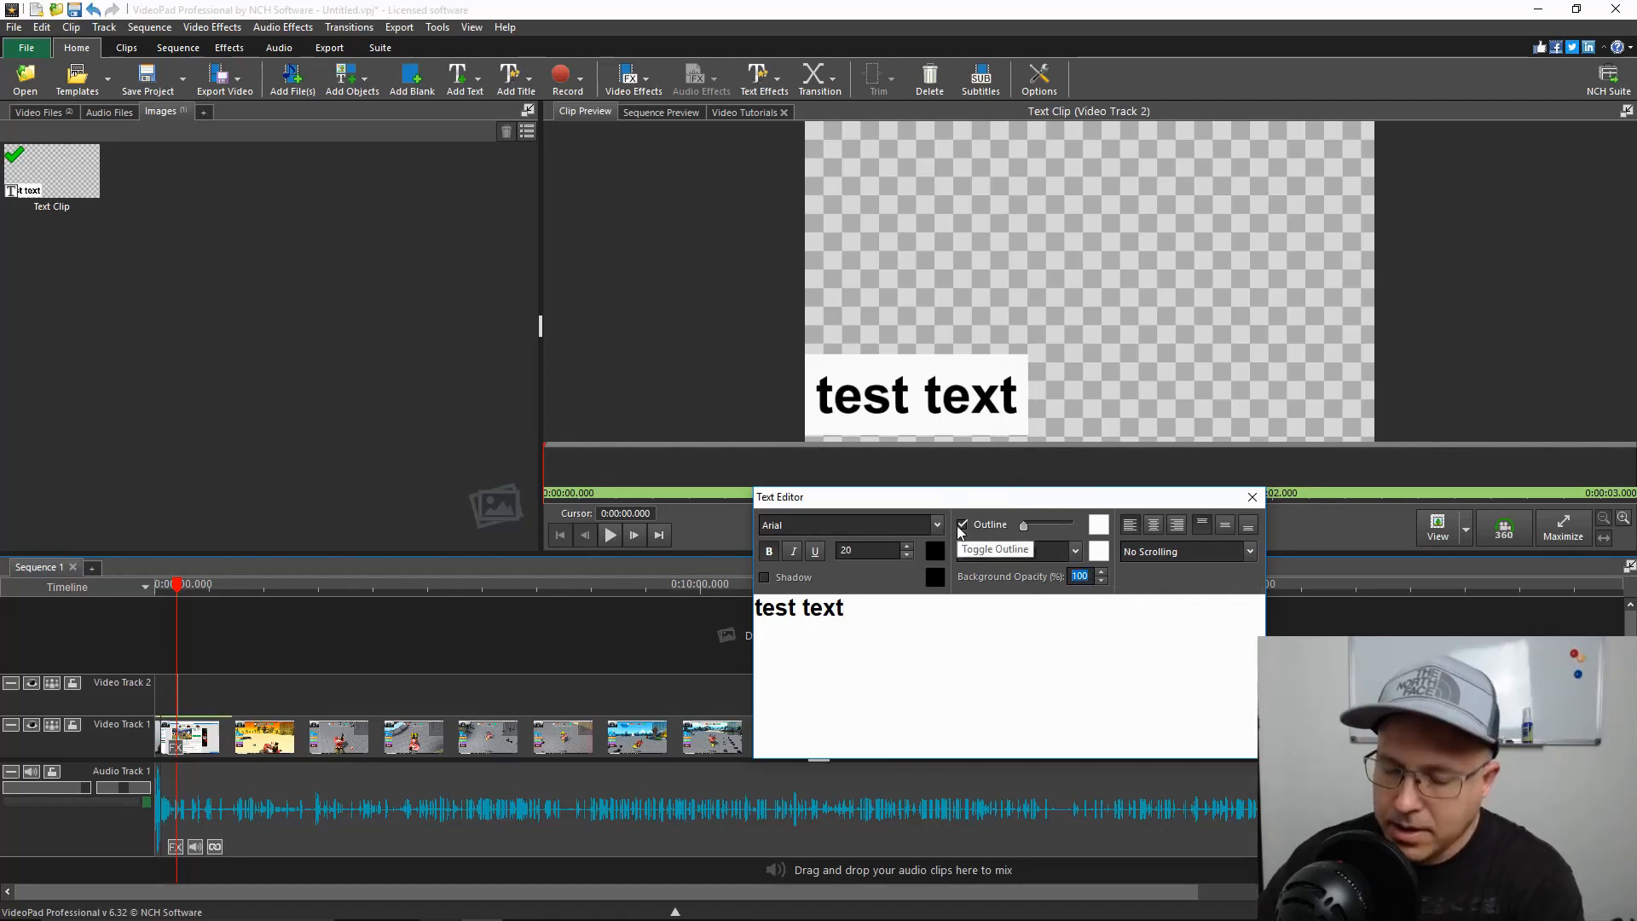
type("50")
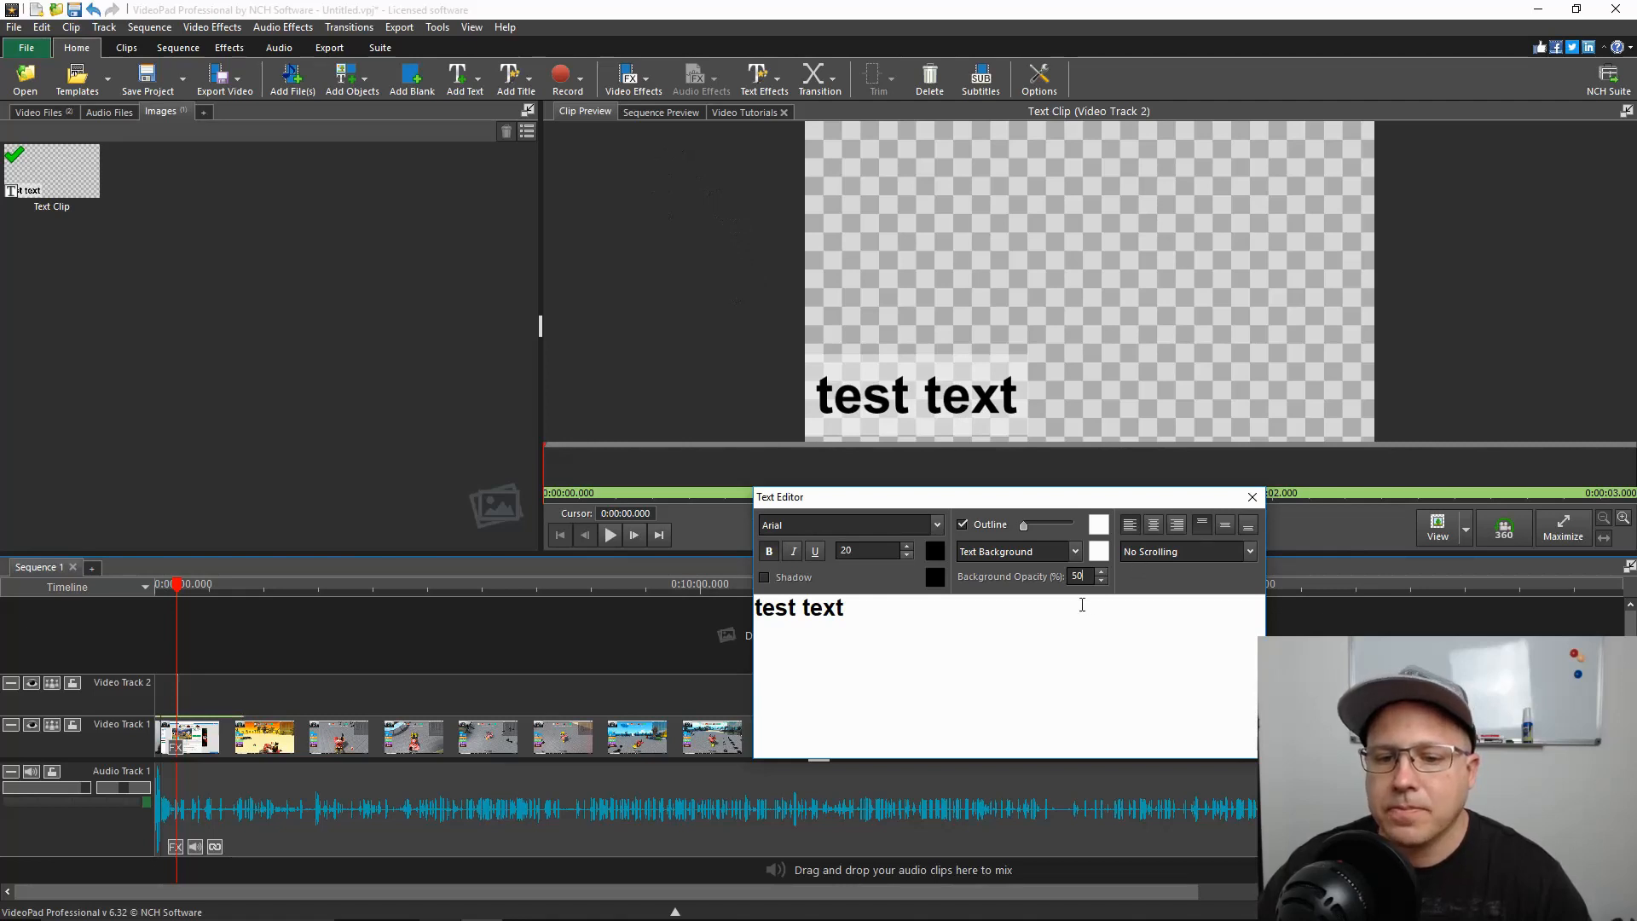
left_click(1251, 497)
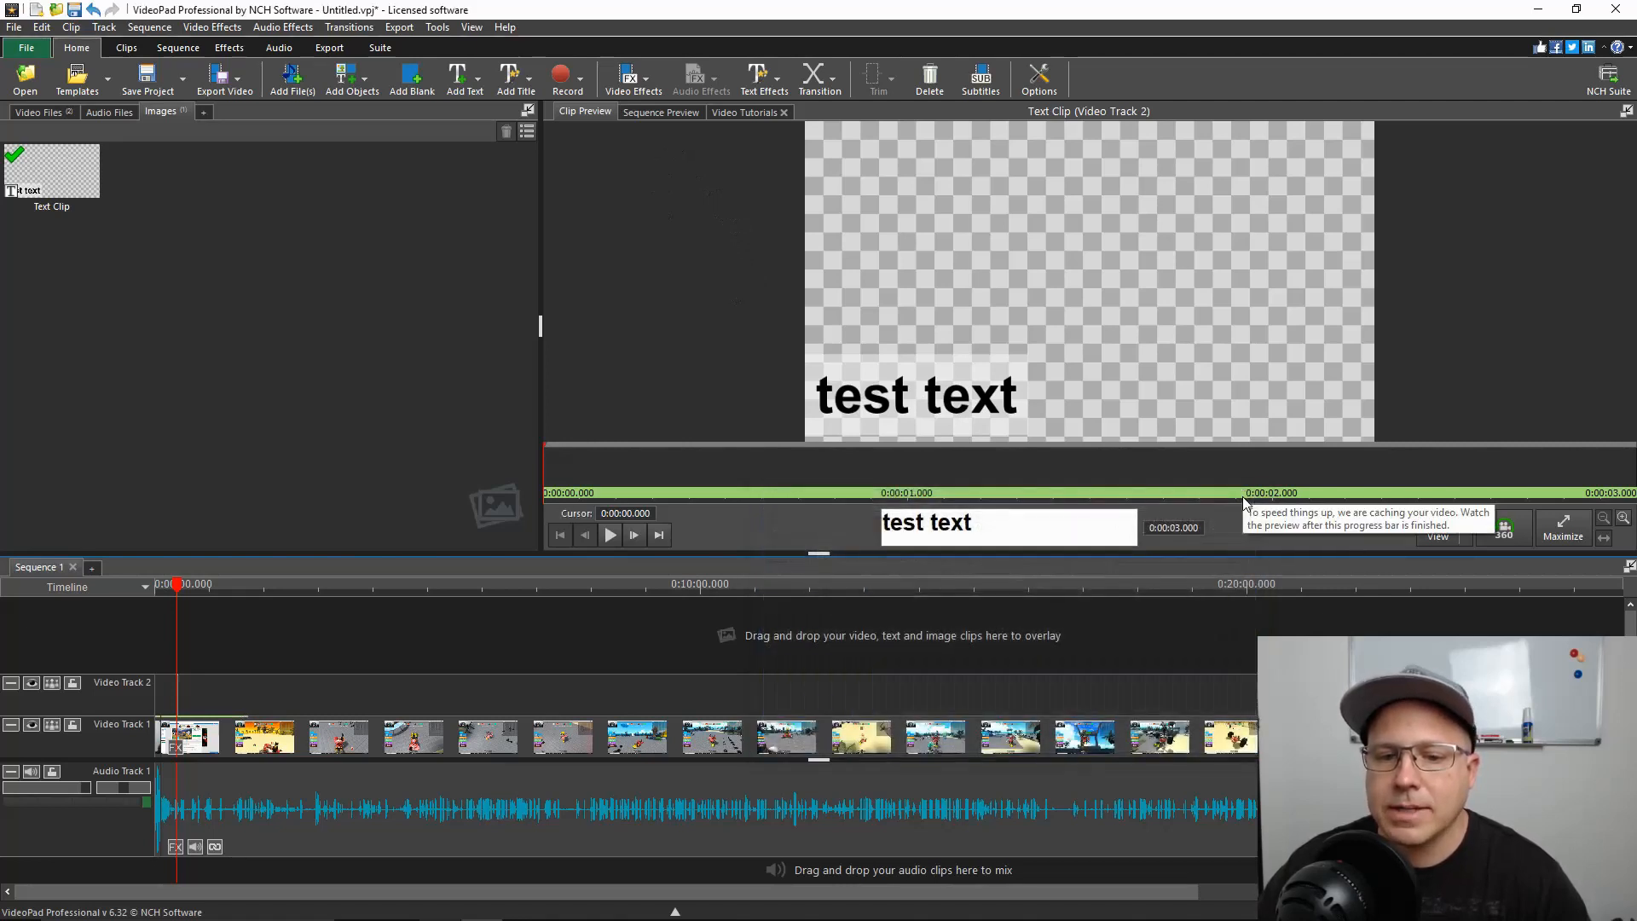
Set the text clip's duration to 20 seconds and show the overlay in the sequence preview
left_click(1188, 529)
left_click(1183, 524)
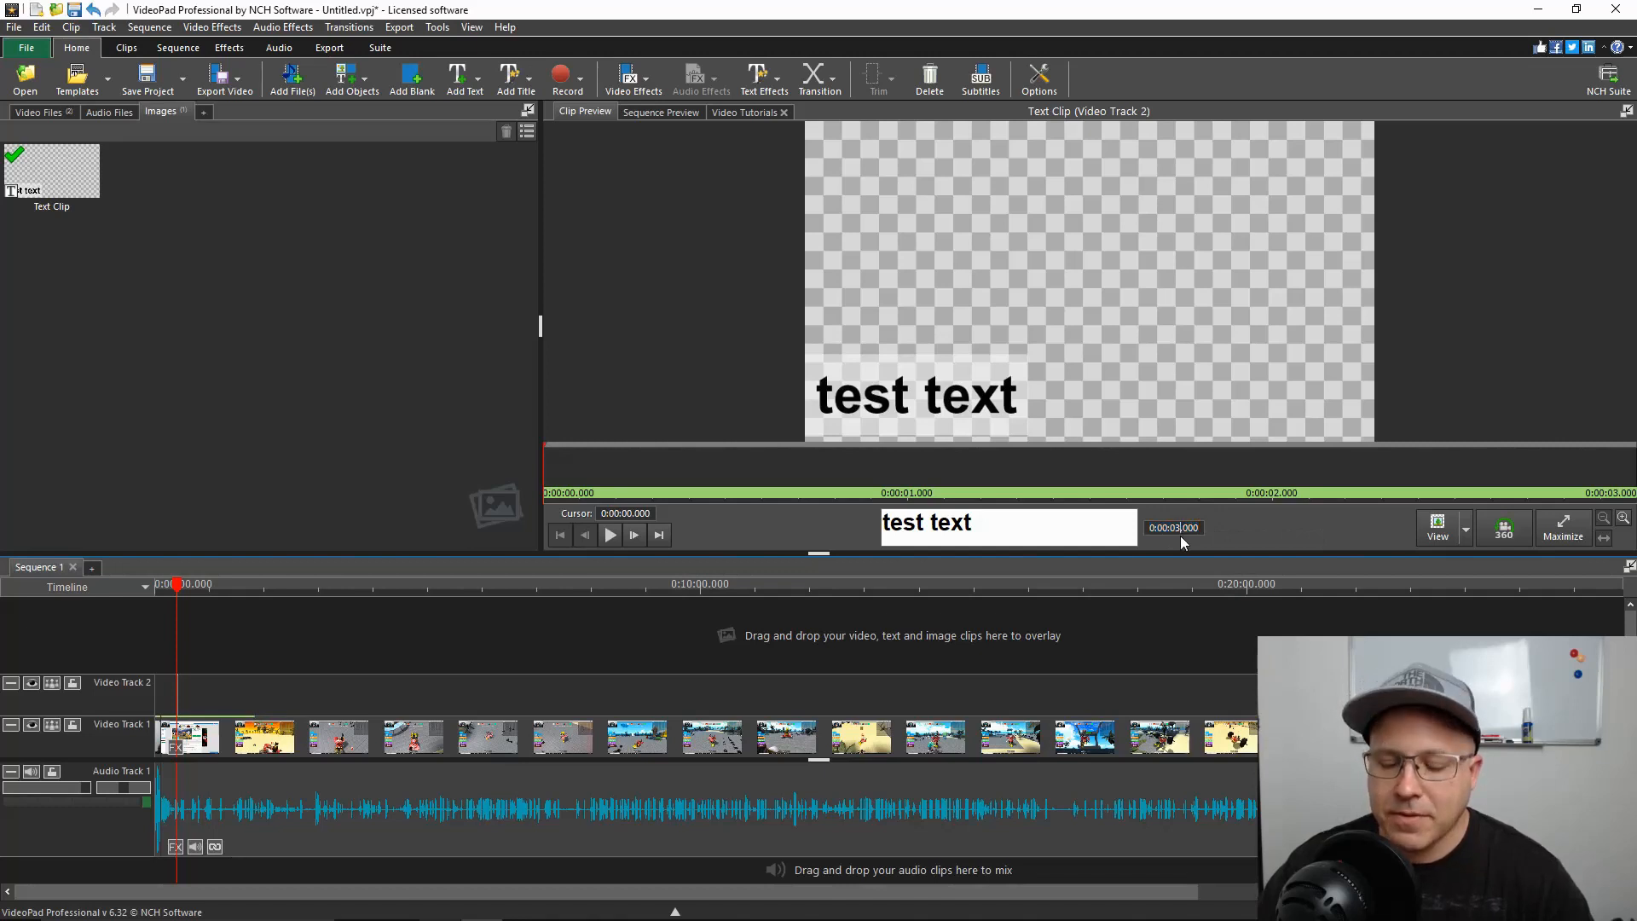
key("BackSpace")
key("BackSpace")
type("20")
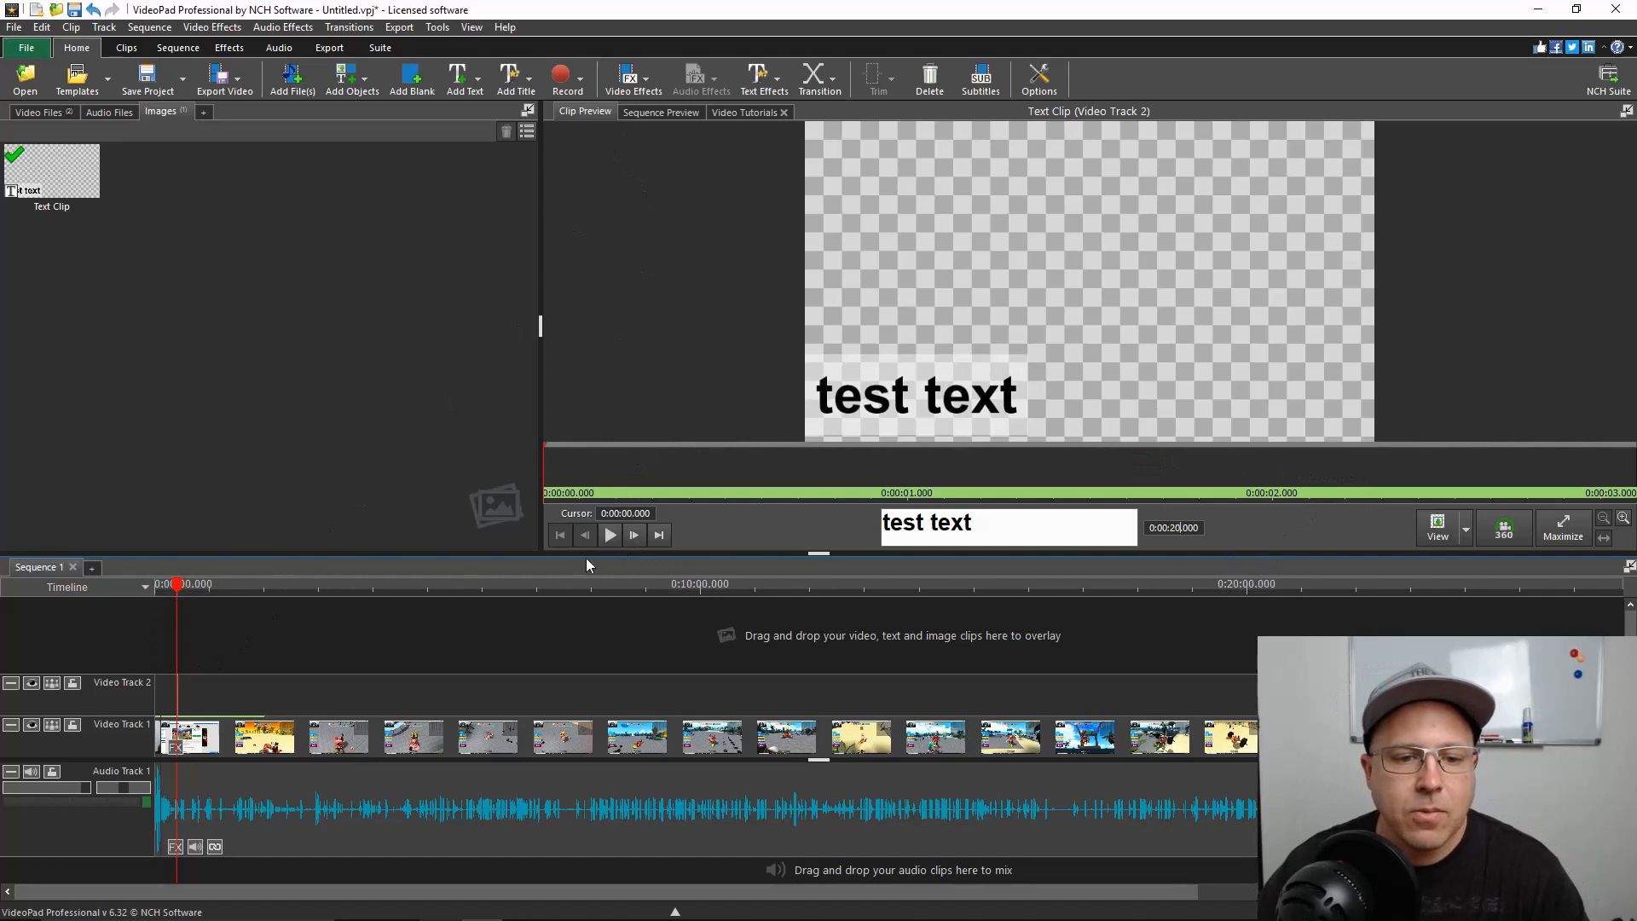
left_click(660, 111)
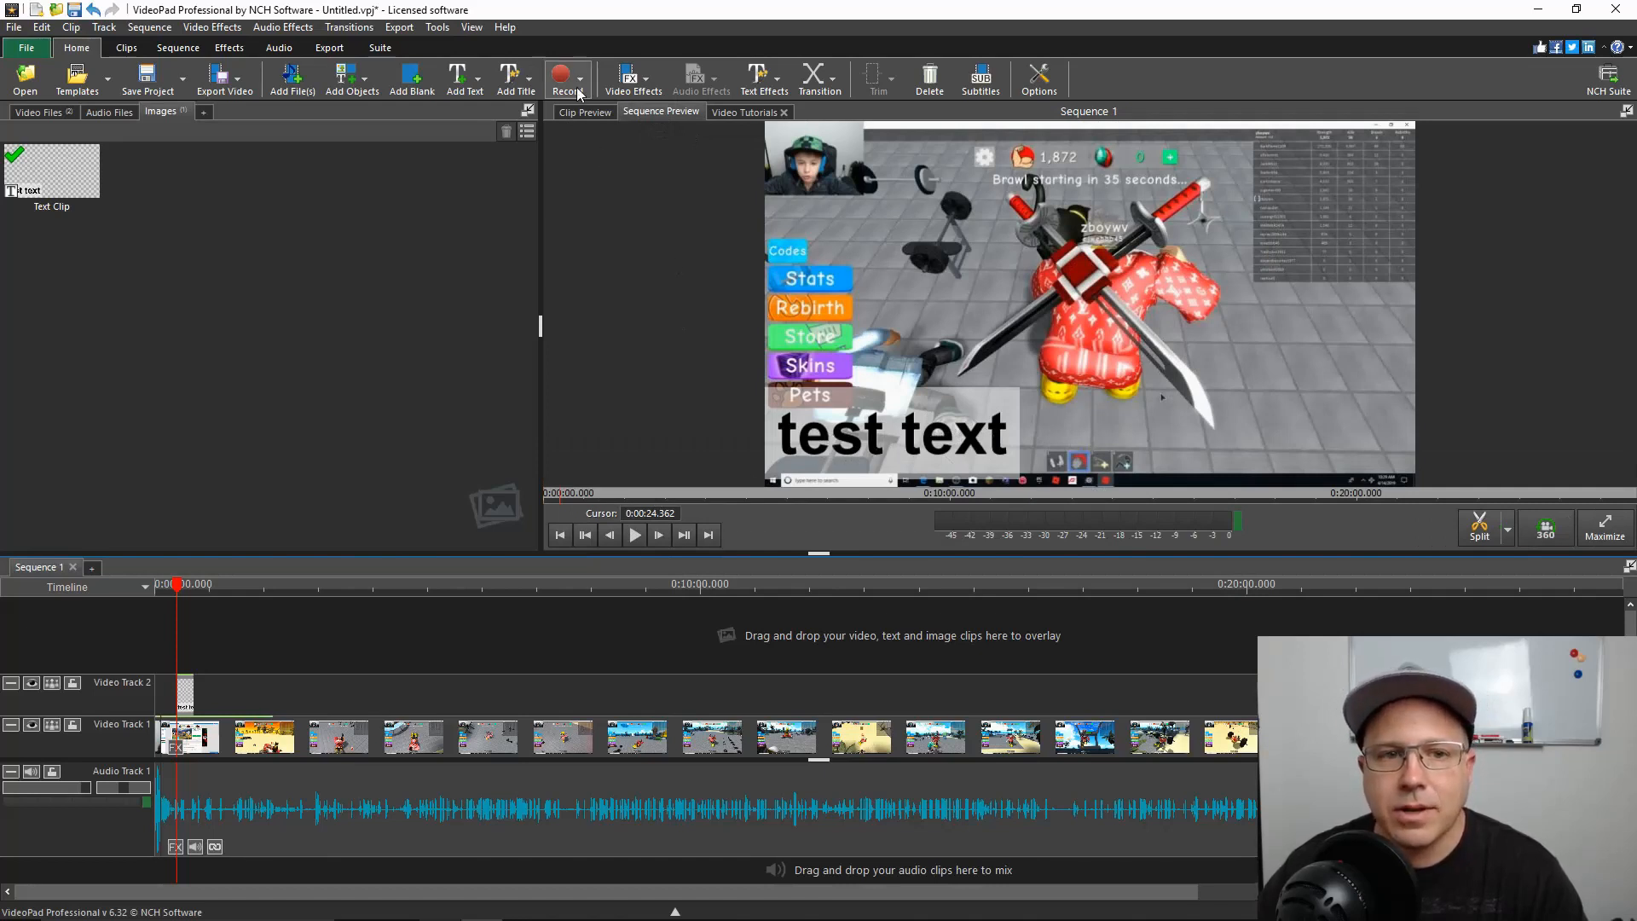
Reopen the text clip for editing and try to change its text colour to white (ffffff)
left_click(585, 115)
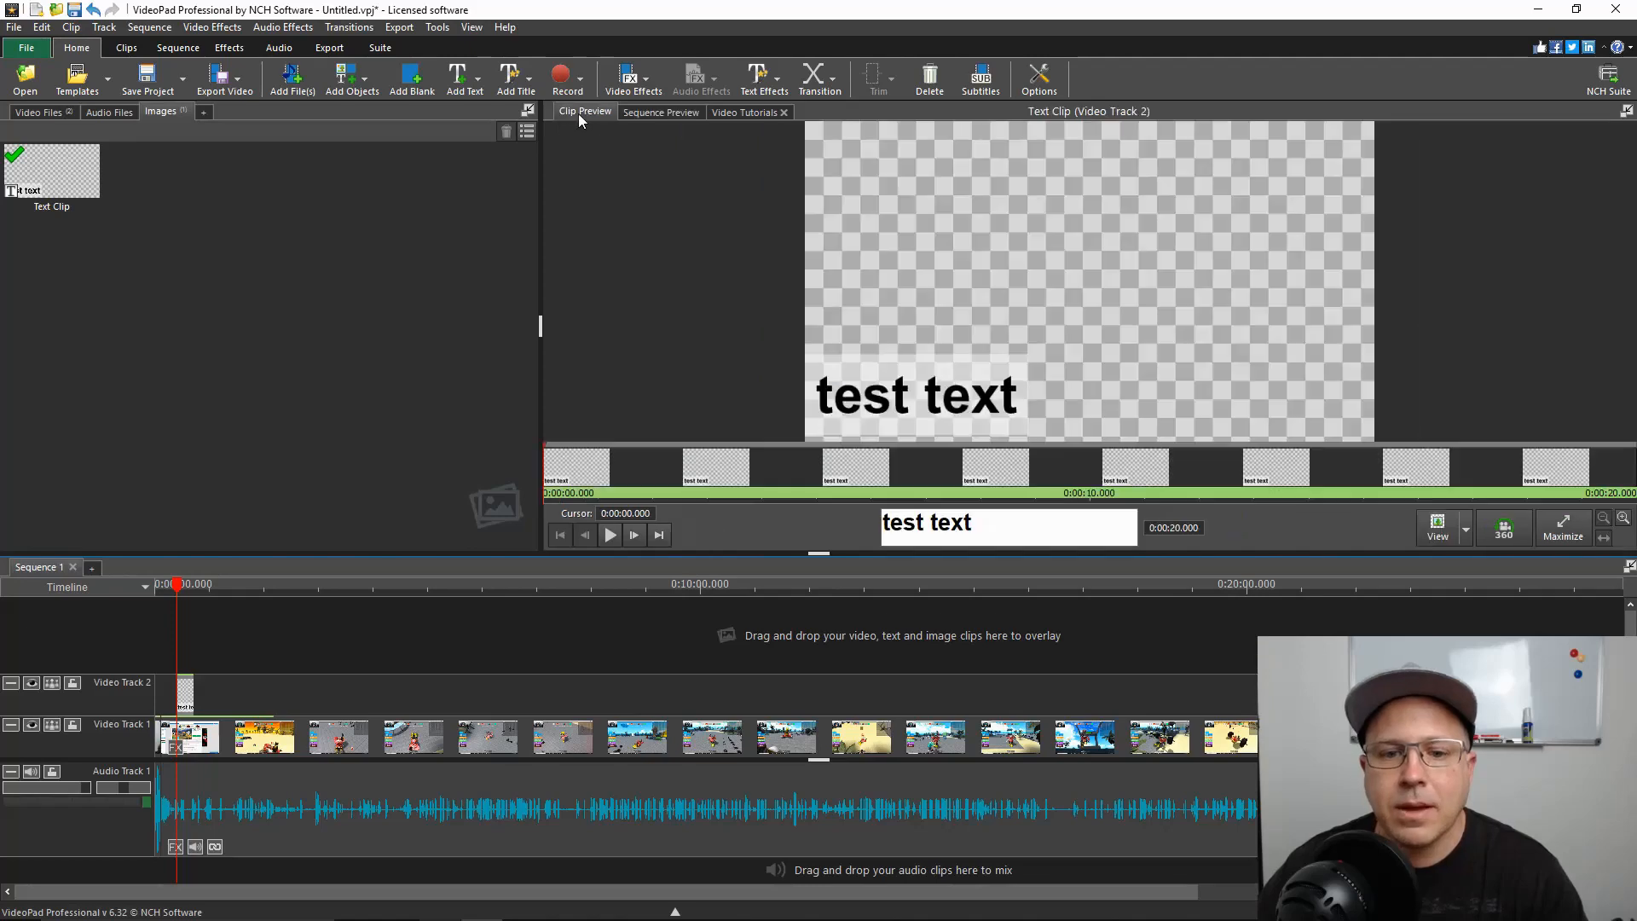
left_click(996, 535)
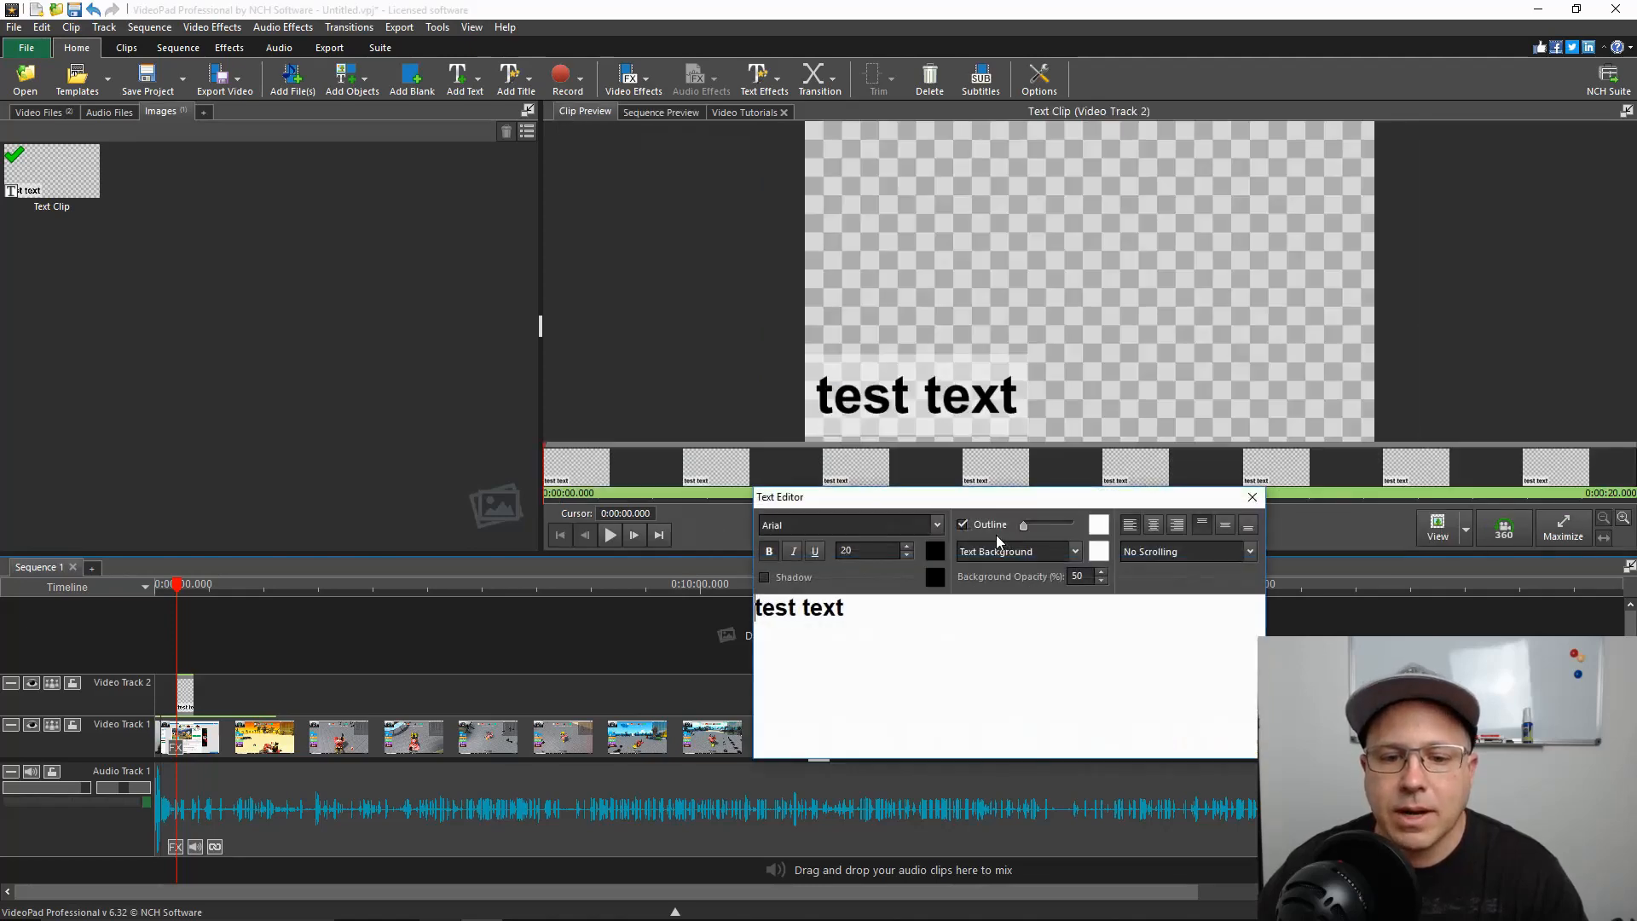
left_click(933, 556)
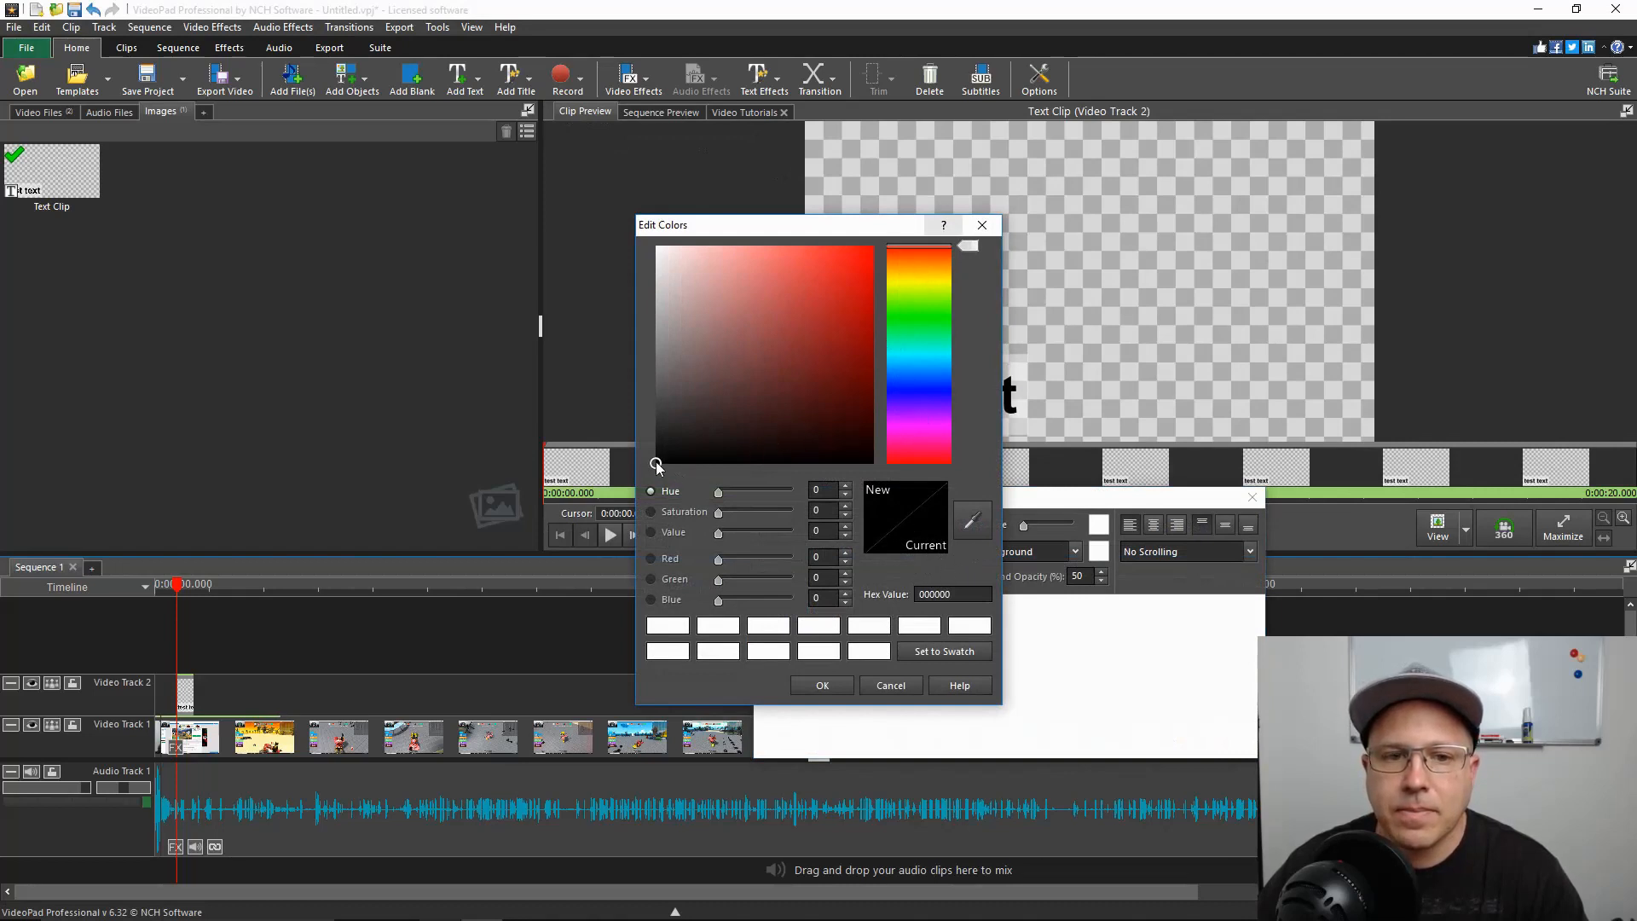
left_click_drag(658, 466, 627, 186)
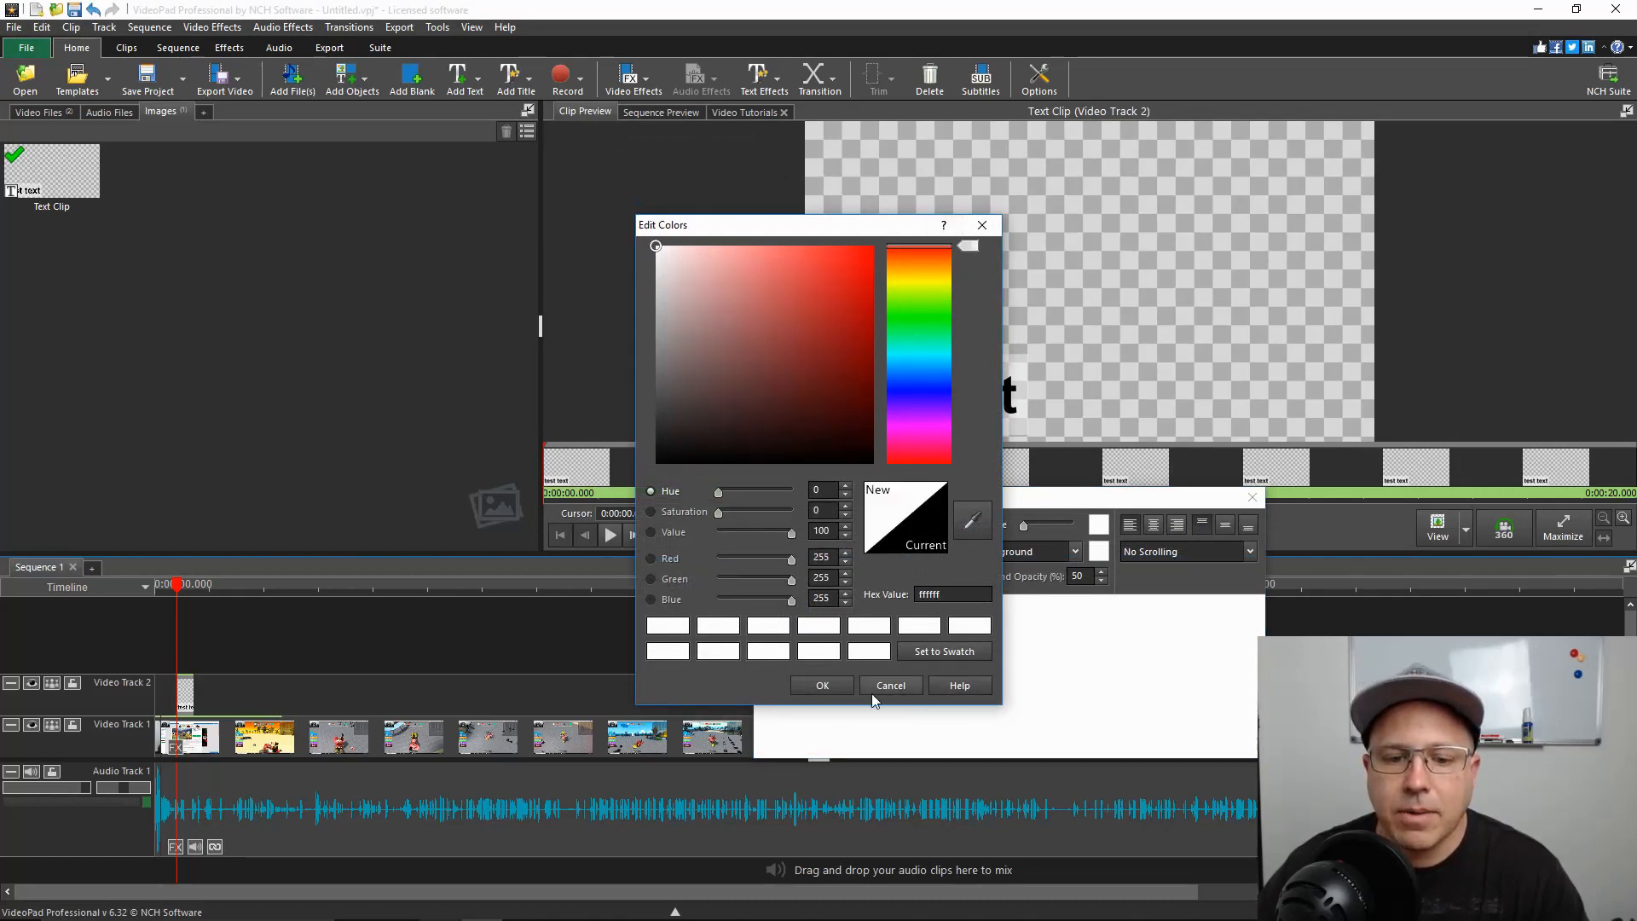
left_click(823, 686)
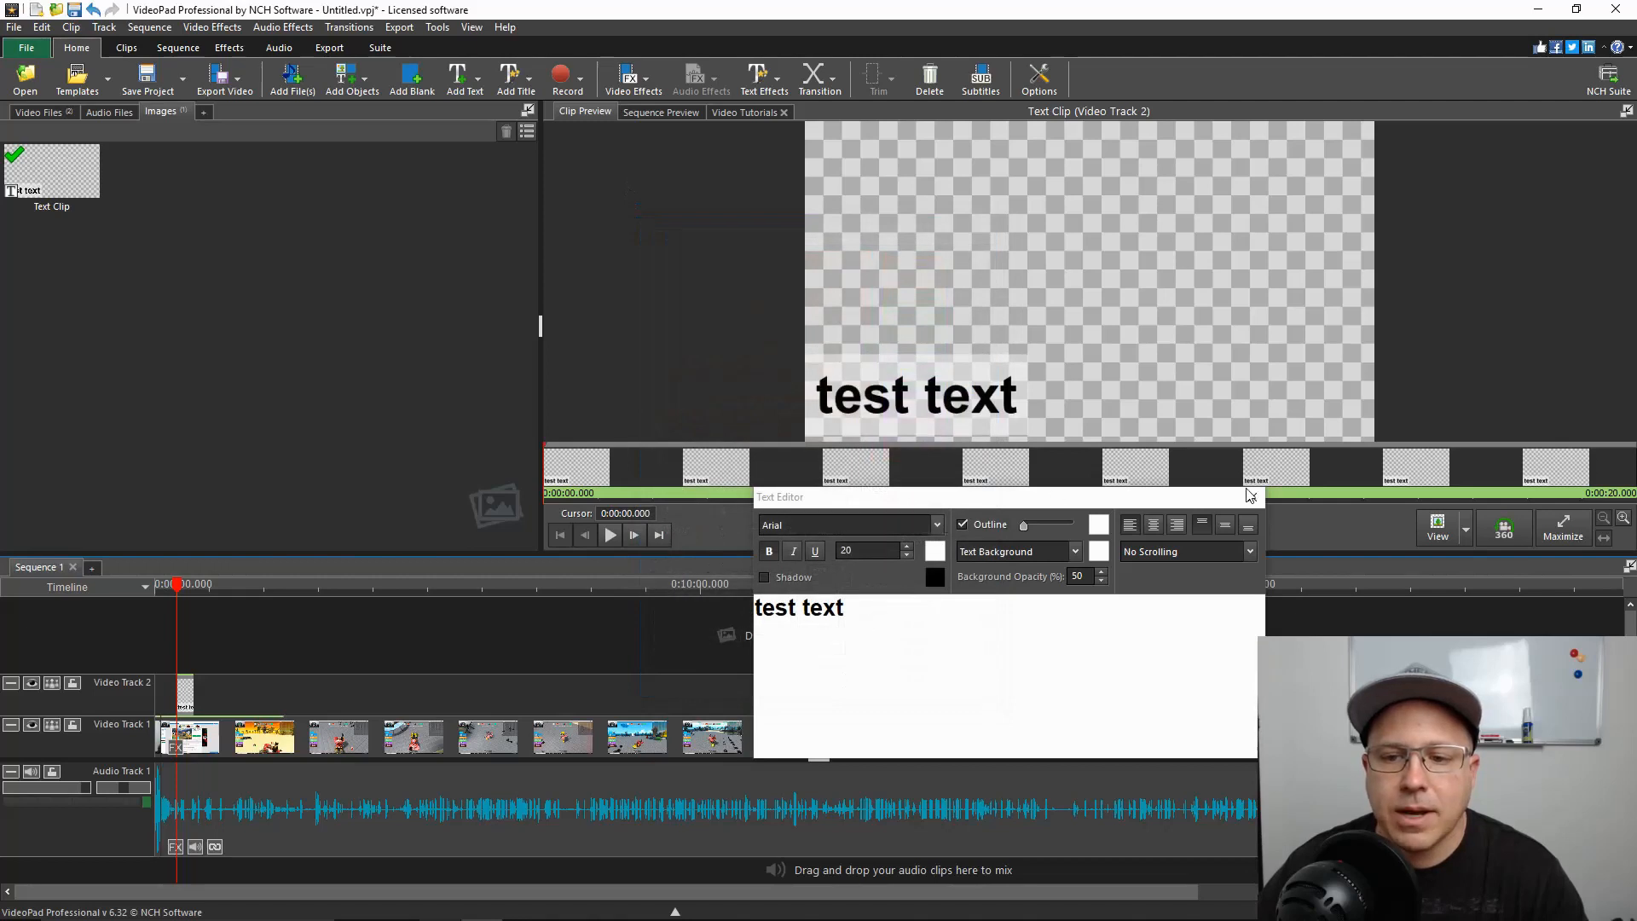
Delete the existing title wording, set the text colour to white (ffffff), and enter "test text" again
left_click(855, 612)
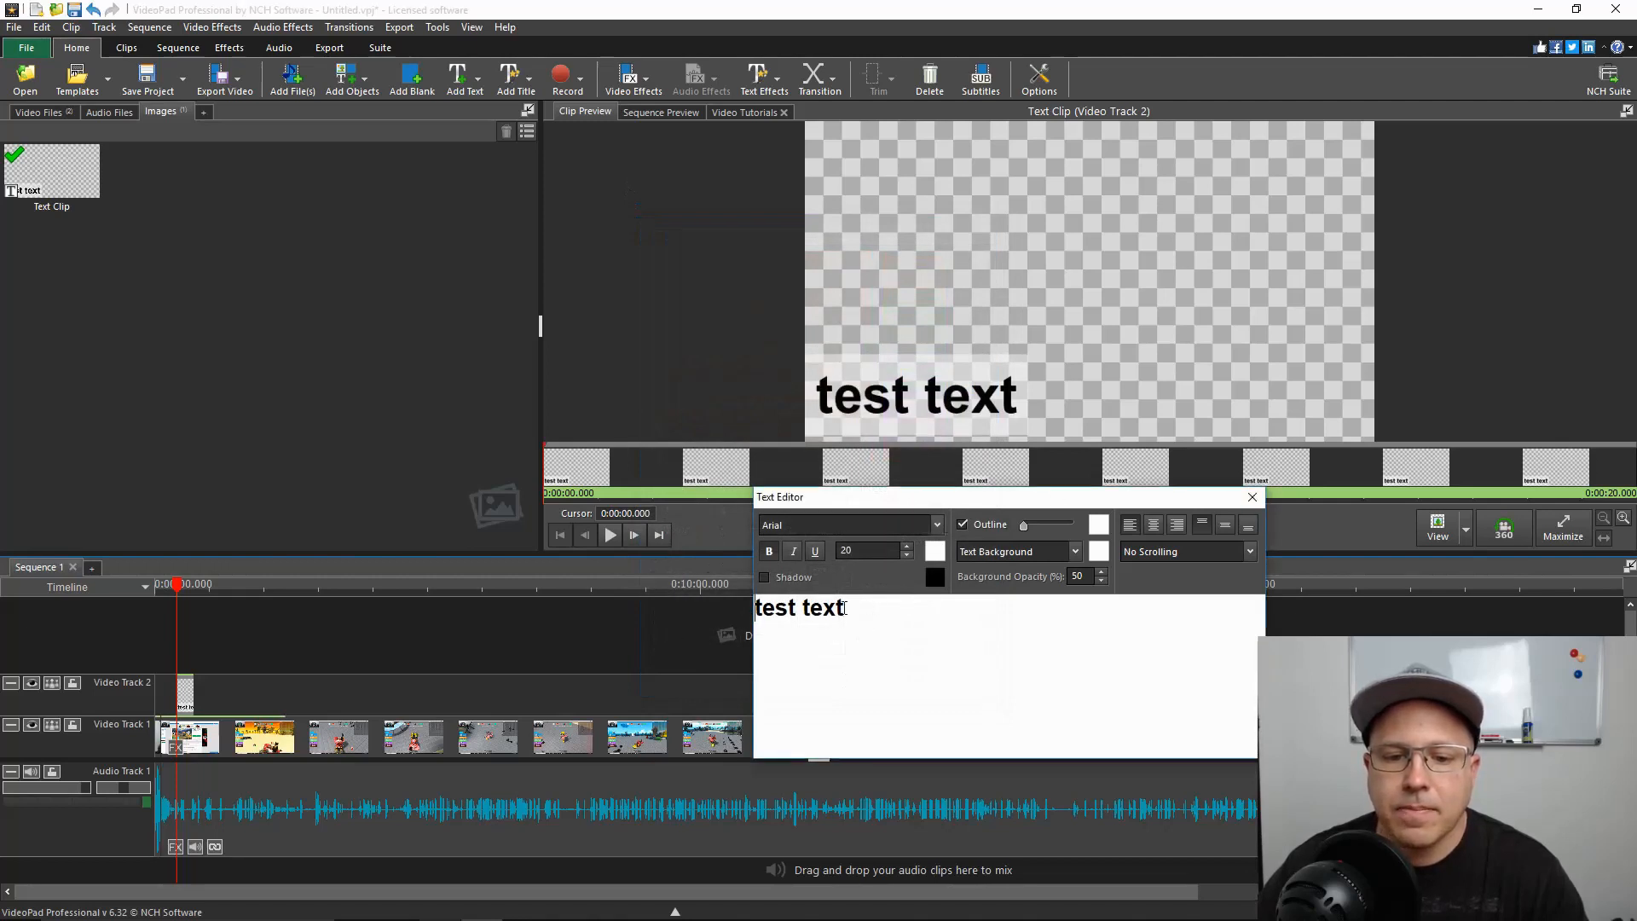
left_click_drag(844, 607, 750, 607)
key("BackSpace")
left_click(941, 556)
mouse_move(656, 462)
left_mouse_down()
mouse_move(669, 210)
mouse_move(572, 194)
left_mouse_up()
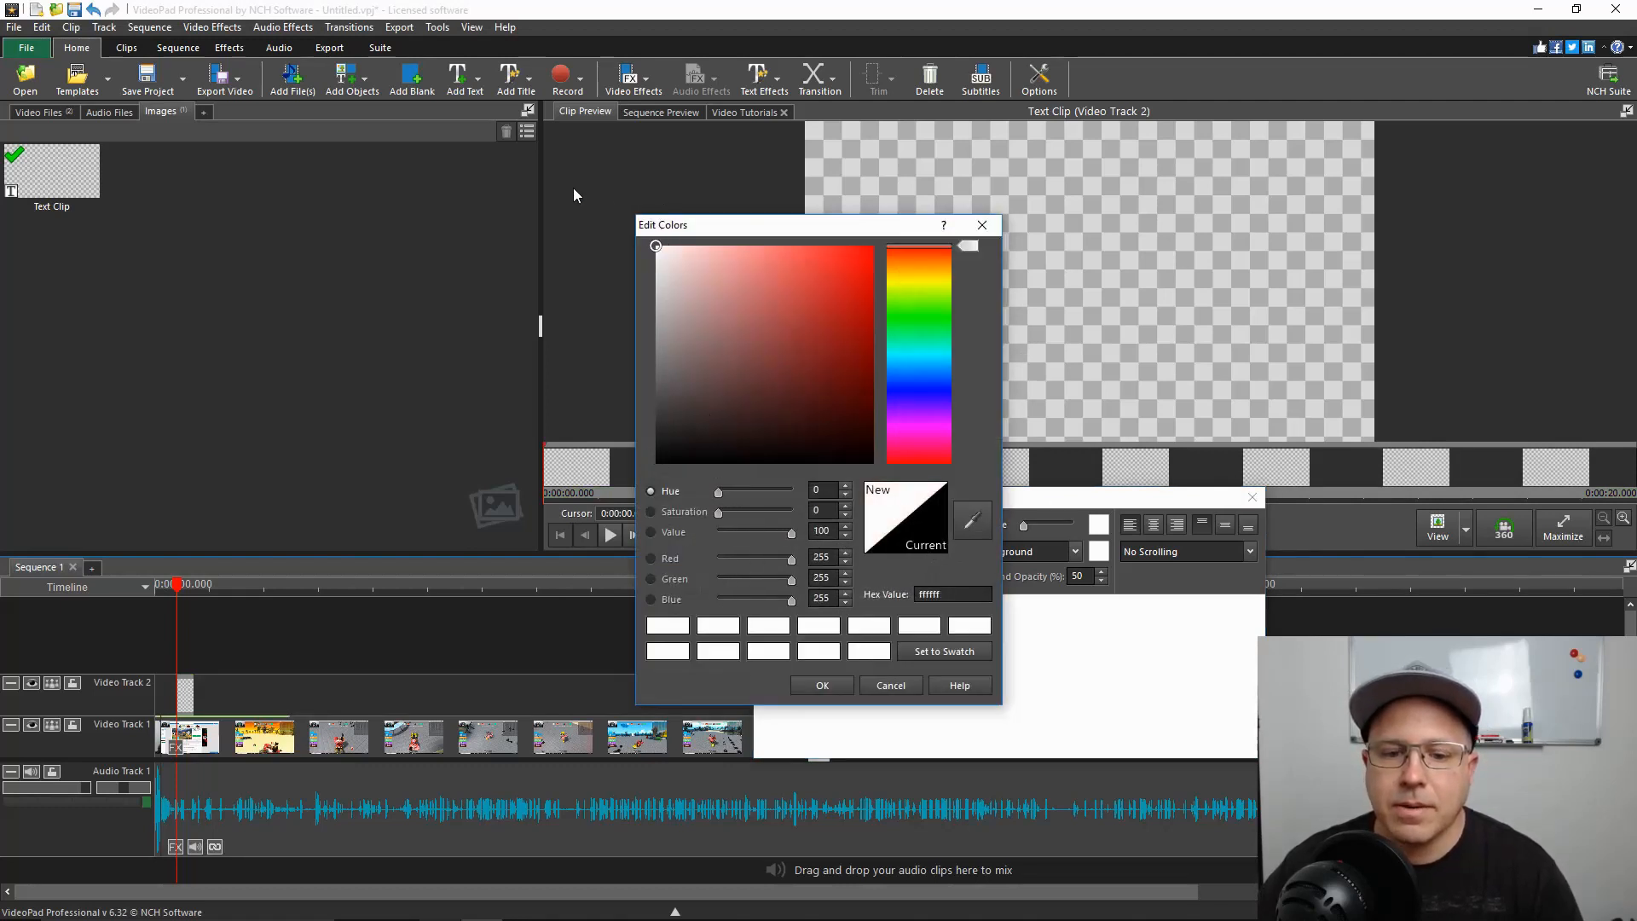
left_click(848, 691)
left_click(849, 630)
type("tes")
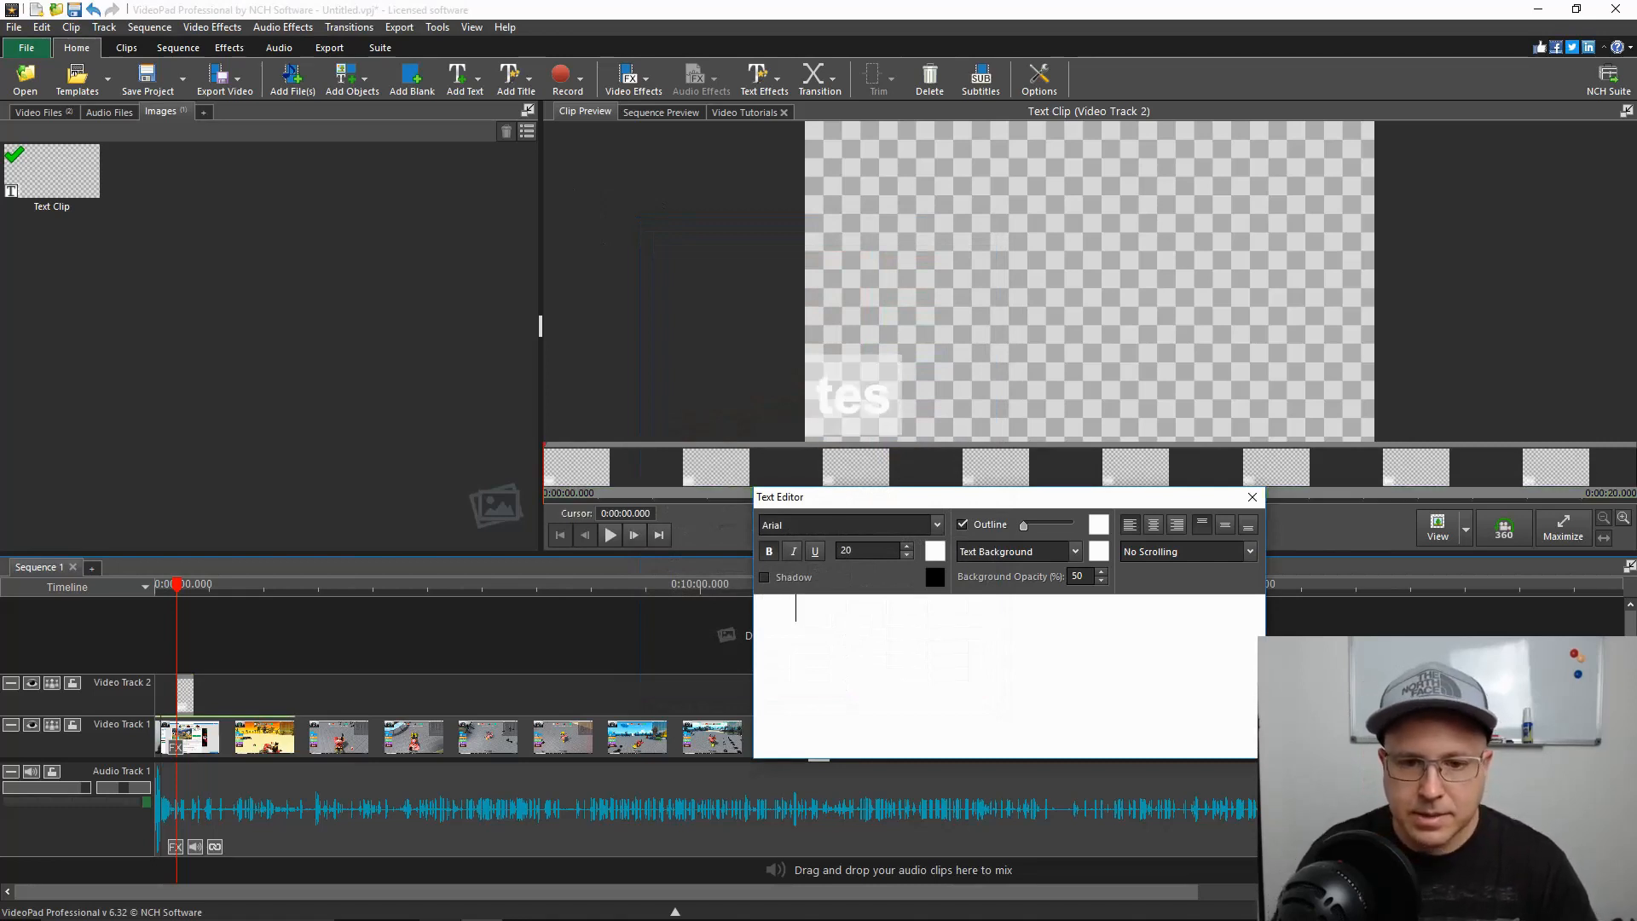
type("t text")
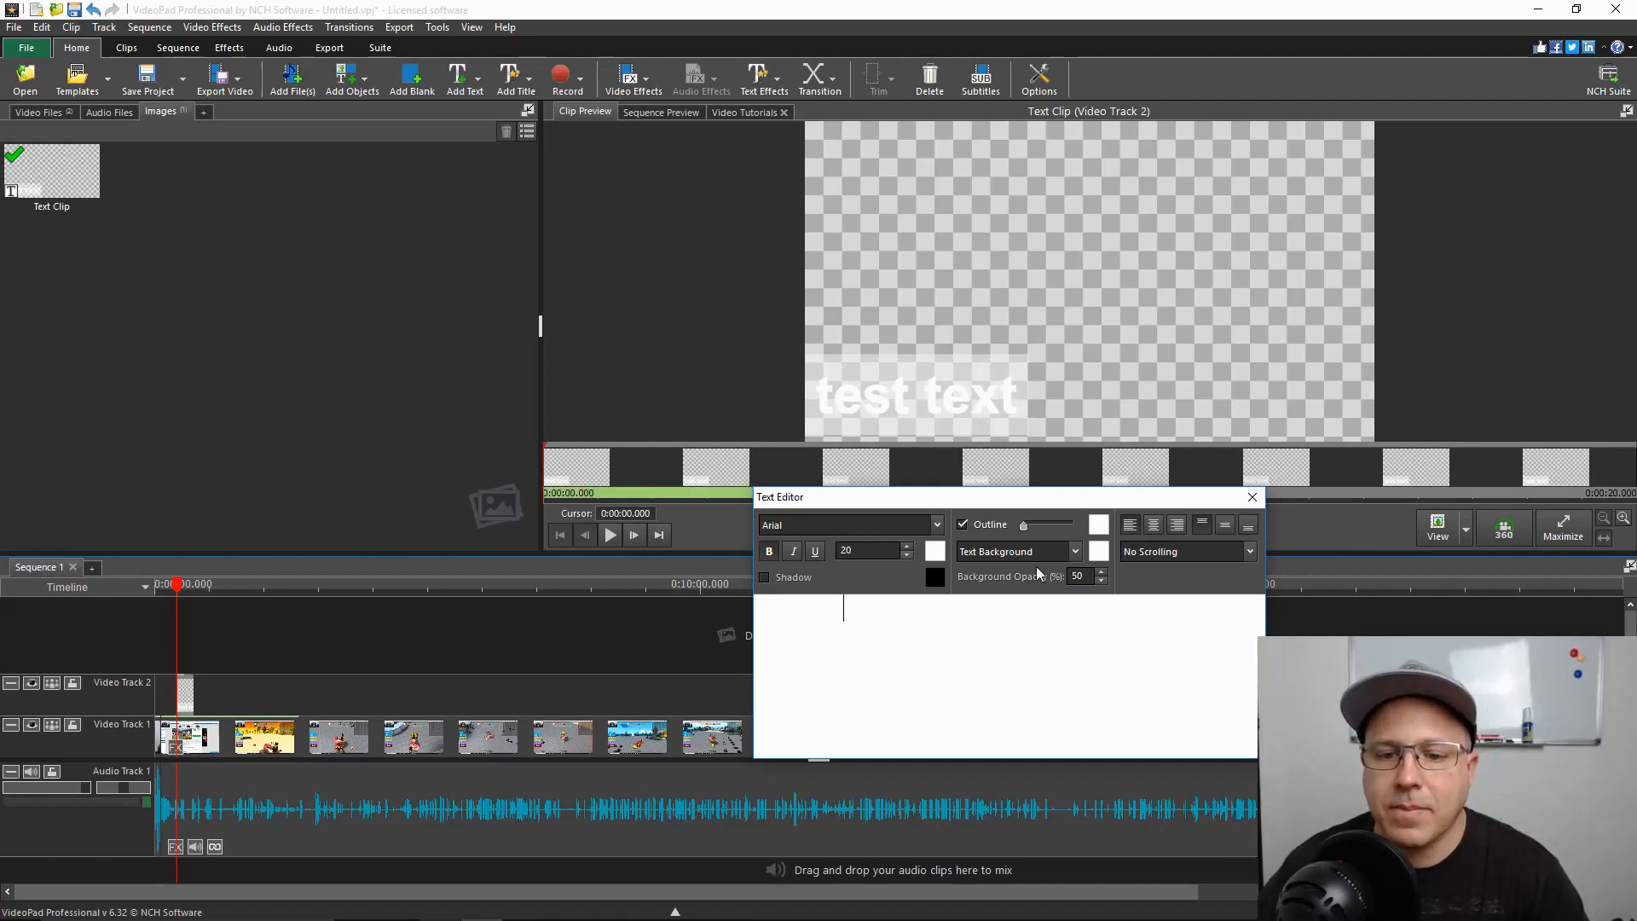
left_click(1251, 499)
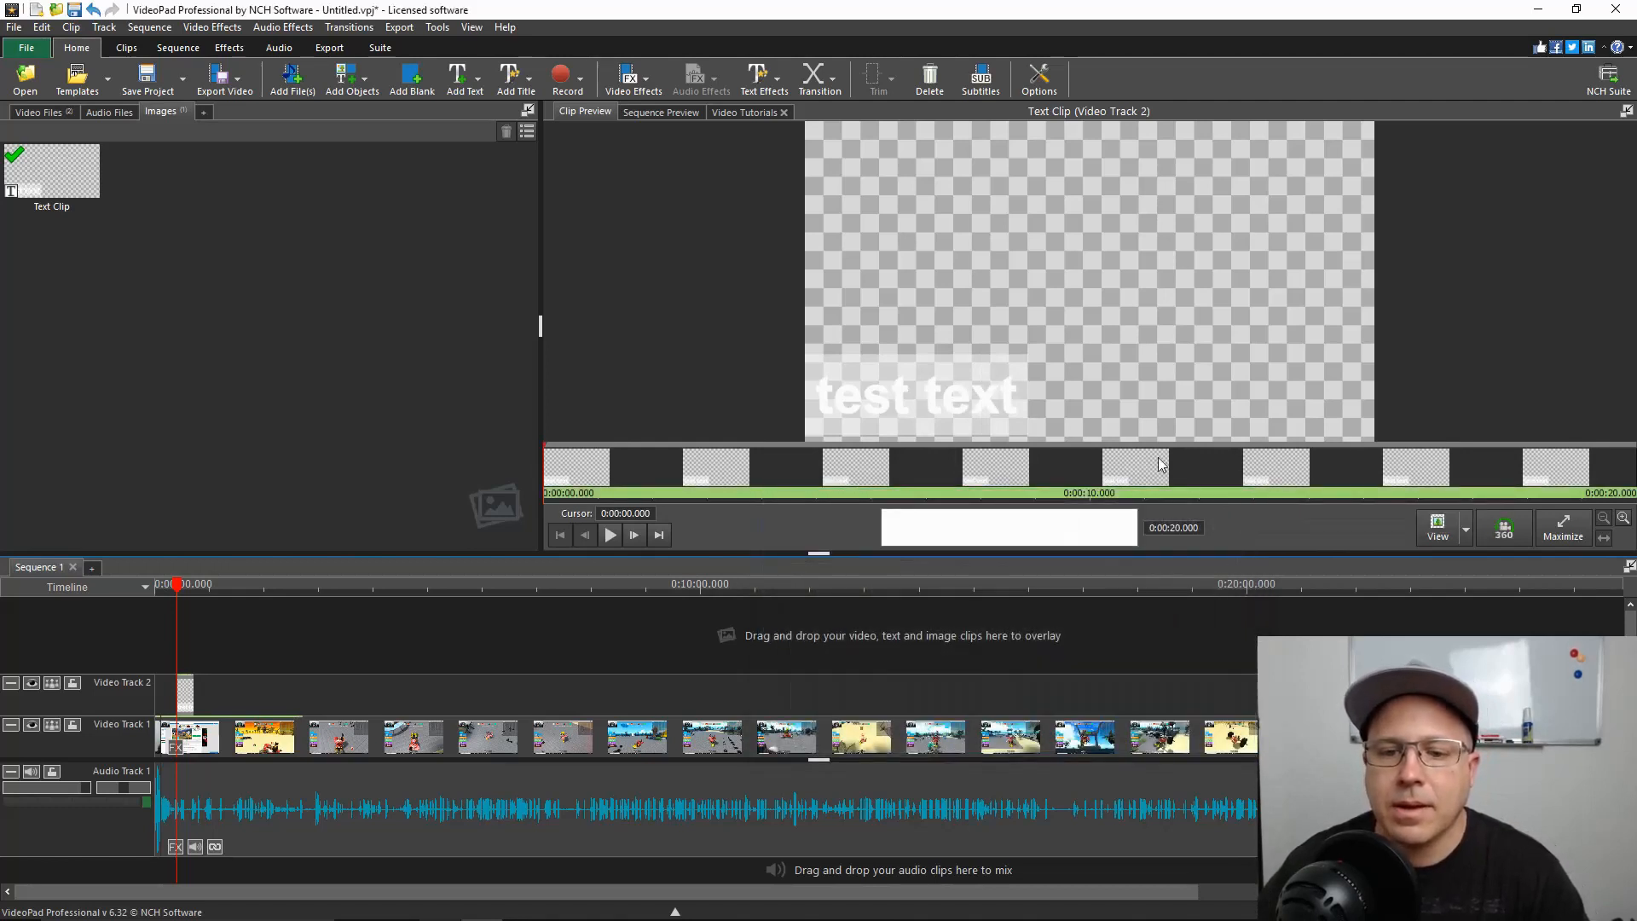
Play part of the sequence to check how the white text overlay looks over the gameplay footage
left_click(650, 114)
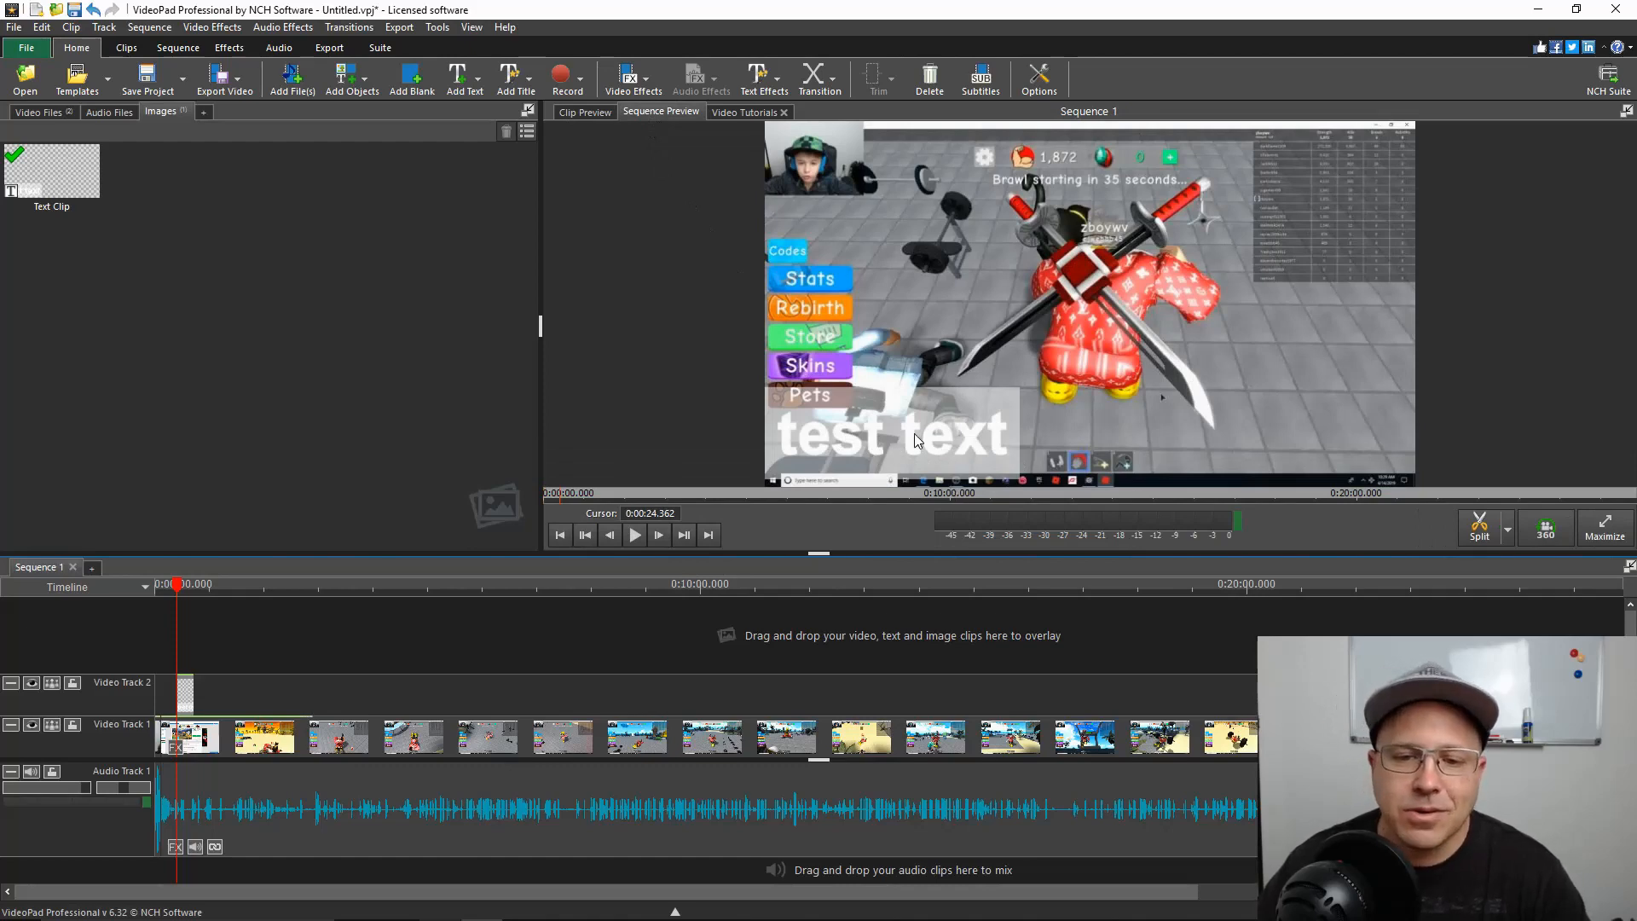
key("space")
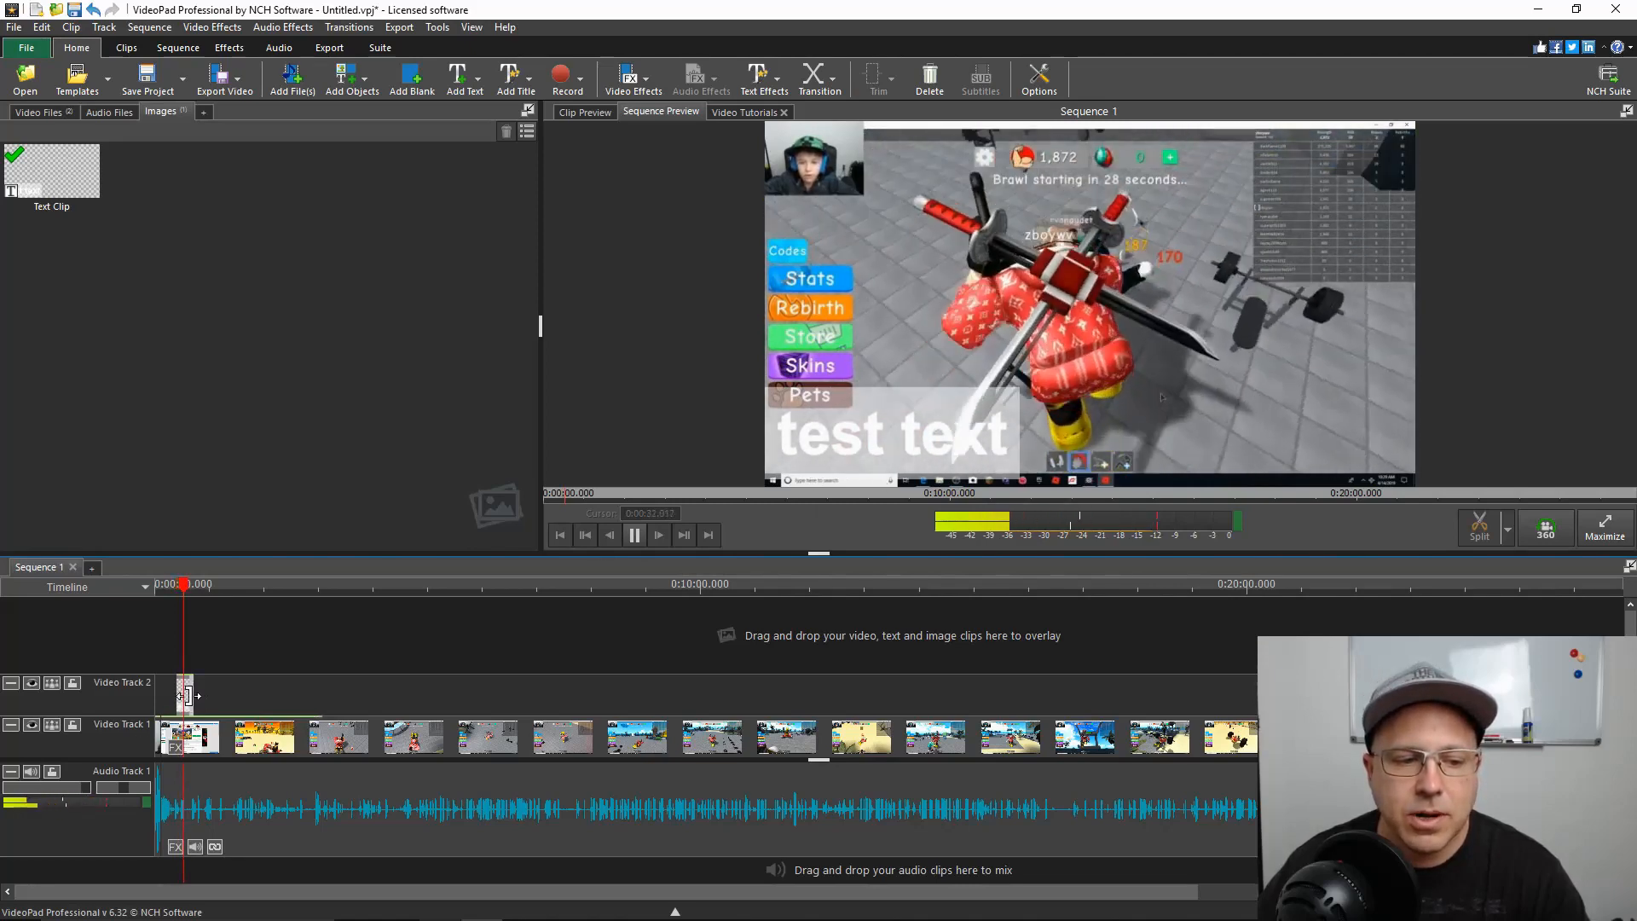
left_click(634, 537)
Stretch the text clip on Video Track 2 over several minutes, and shorten it to end just before the playhead
left_click_drag(193, 692, 647, 688)
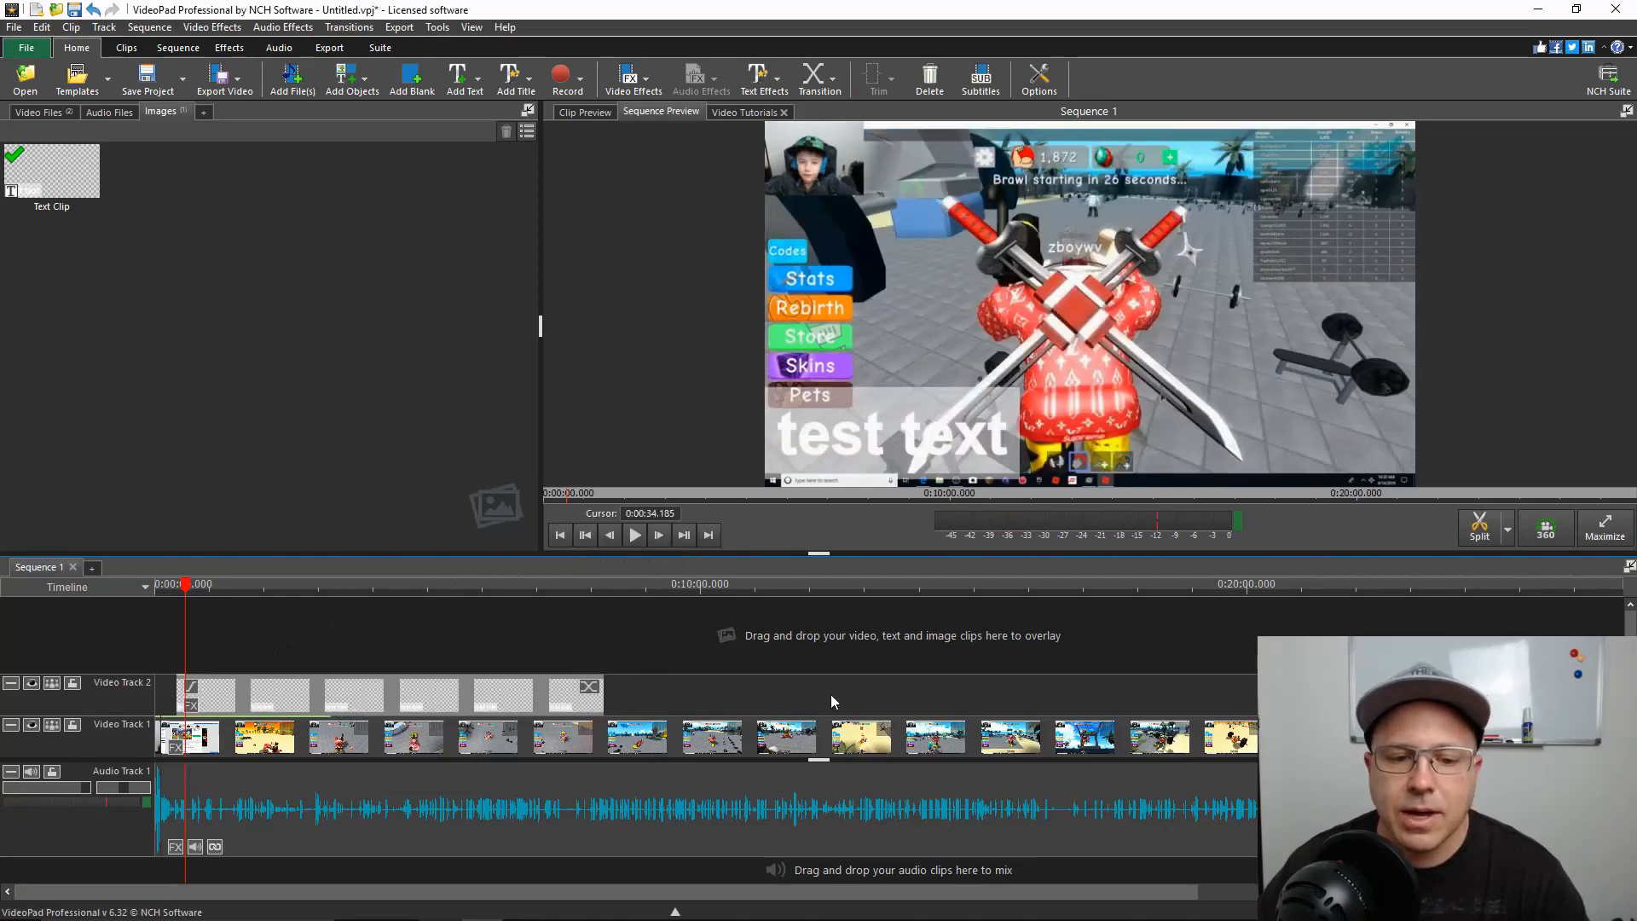
left_click_drag(603, 695, 181, 704)
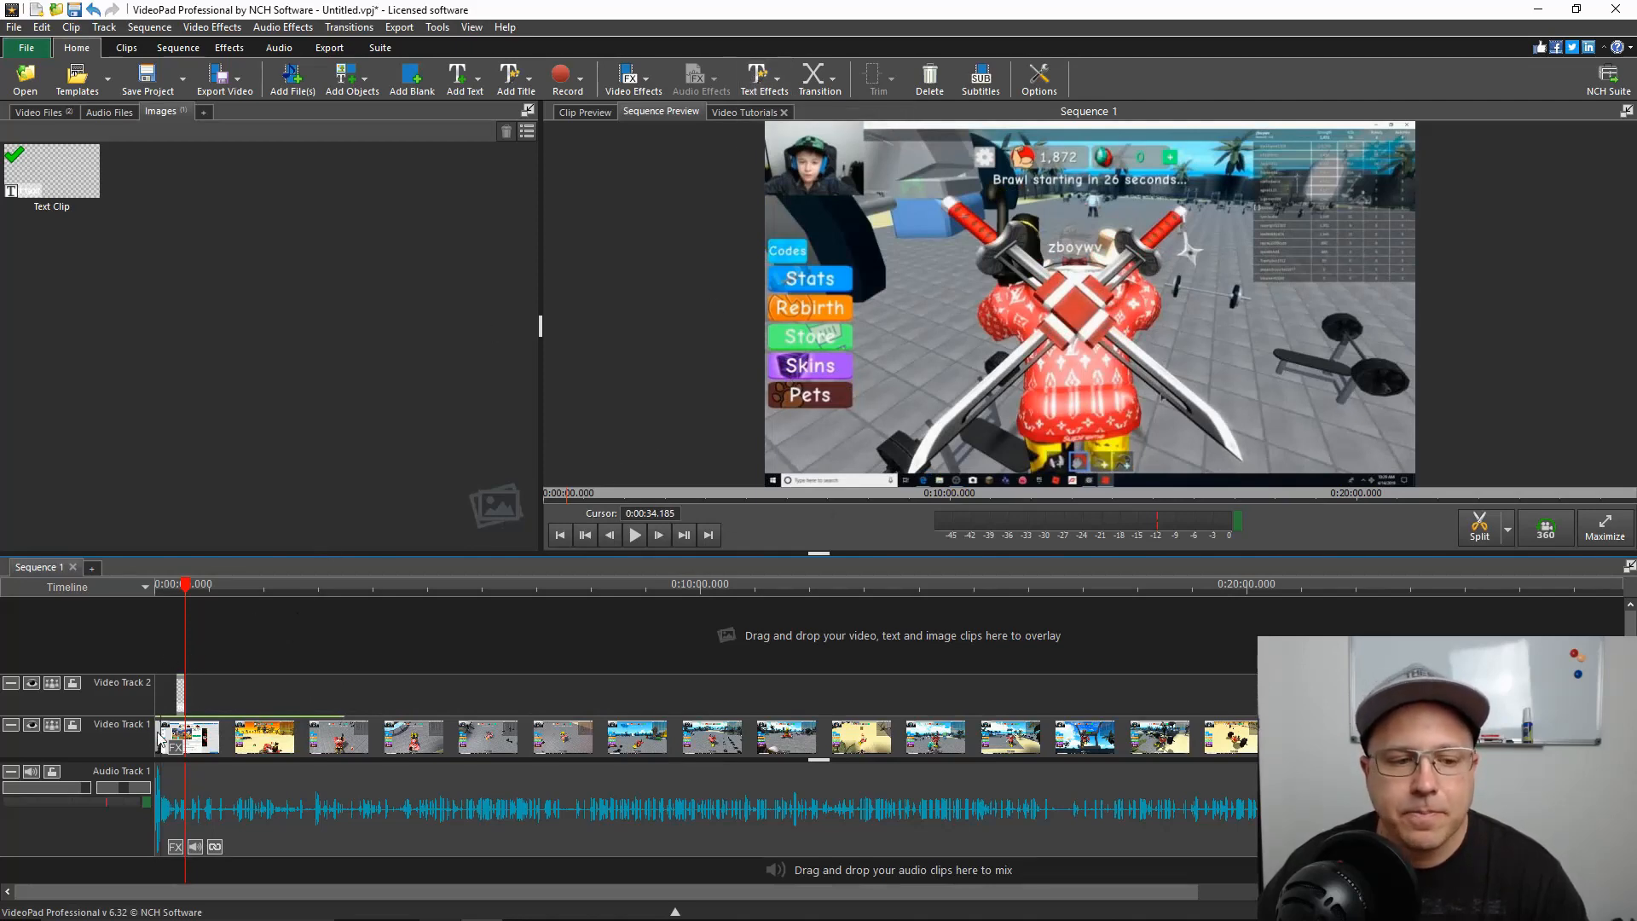
Add a bottom-to-top scrolling text overlay at about 0:00:29 in the sequence
left_click(191, 588)
left_click_drag(189, 588, 182, 602)
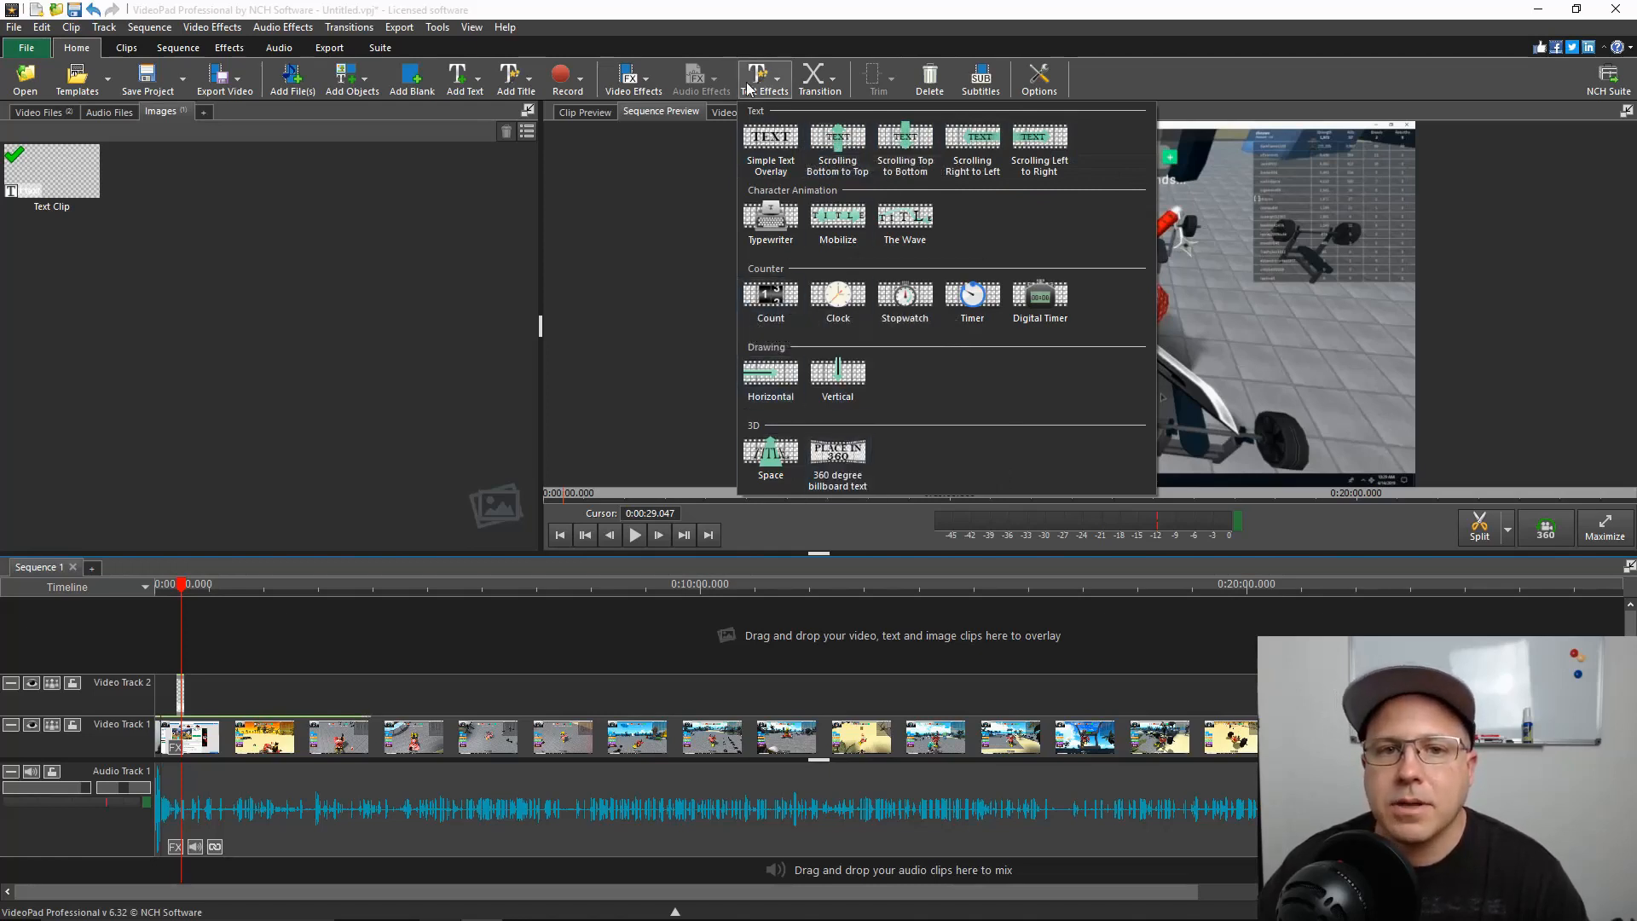
left_click(847, 138)
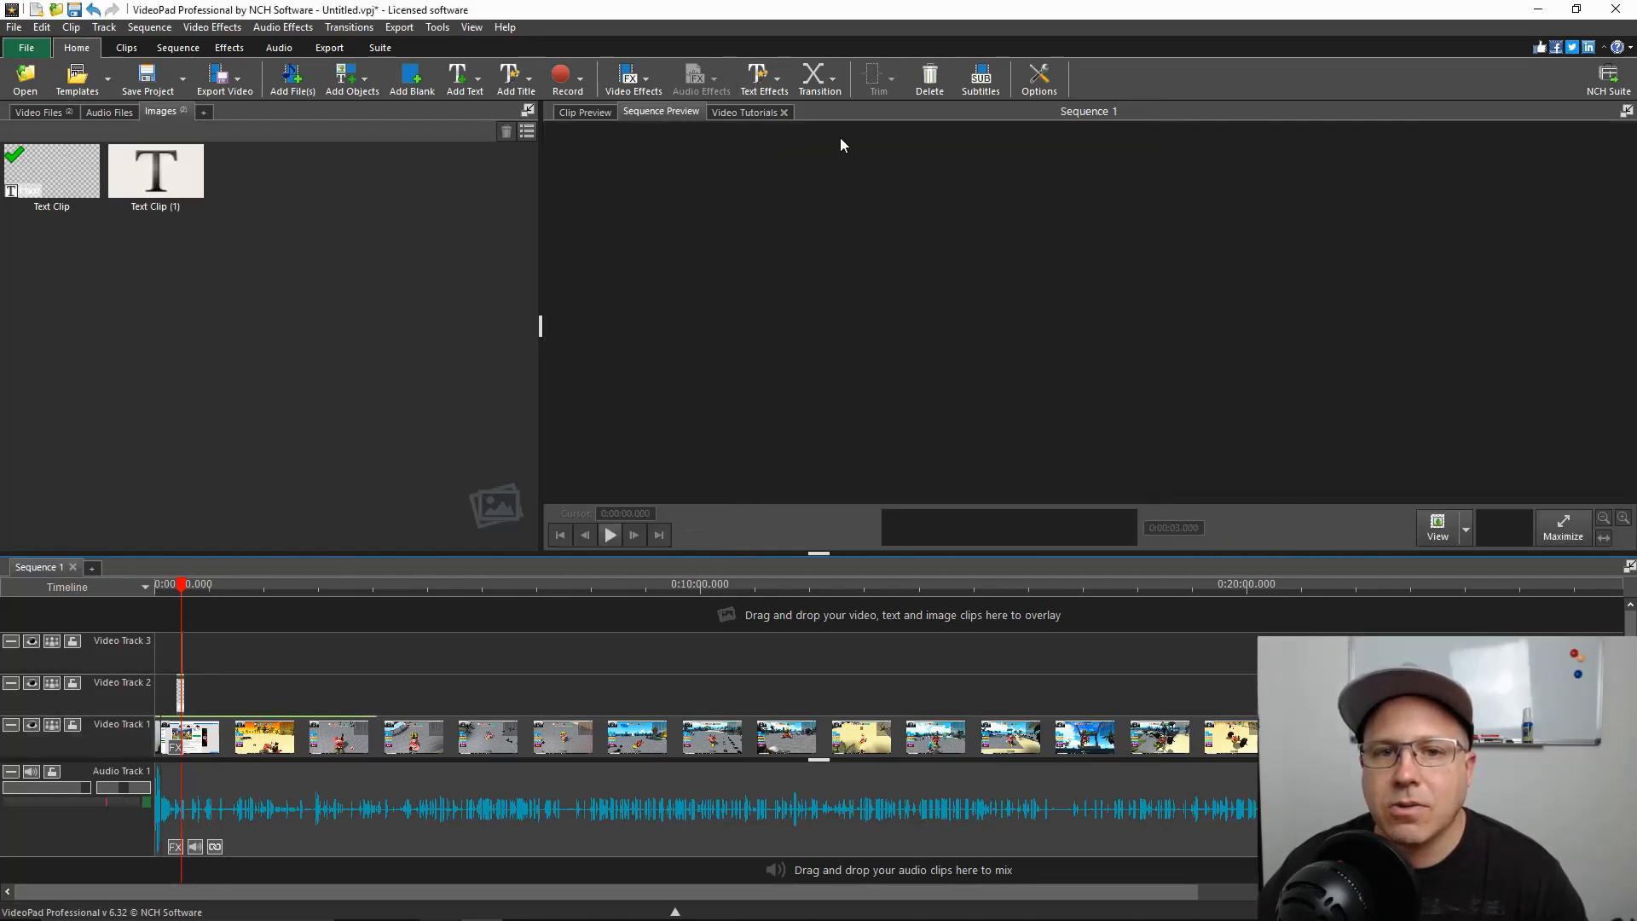
Open the new scrolling text clip for editing and try to change its text colour to red (ff0000)
left_click(860, 643)
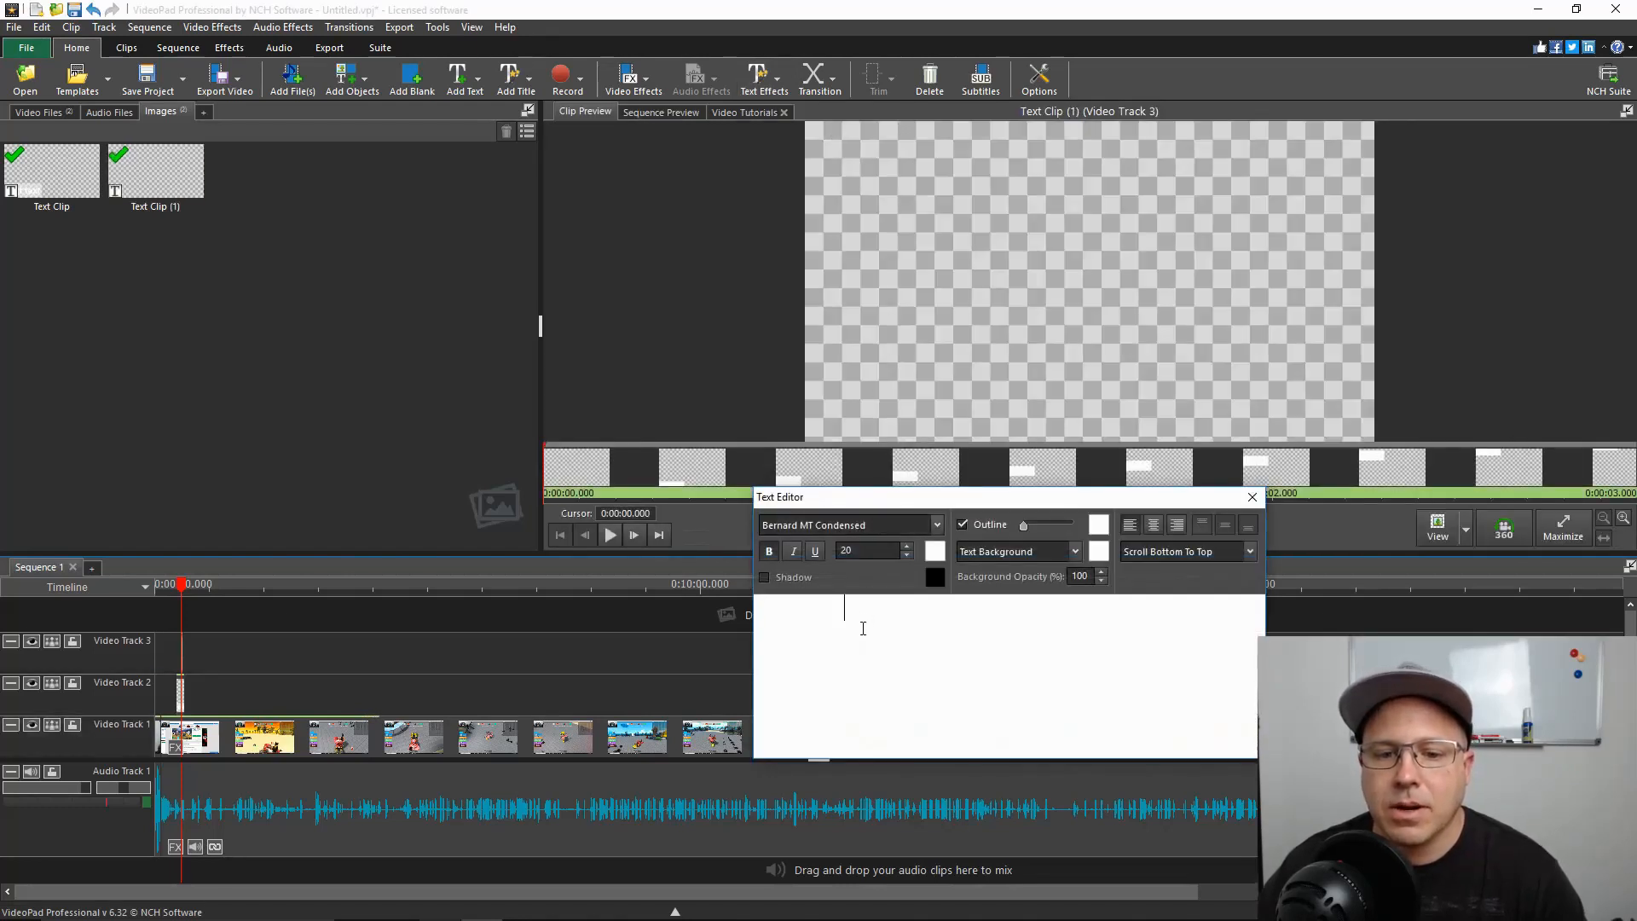
left_click(934, 553)
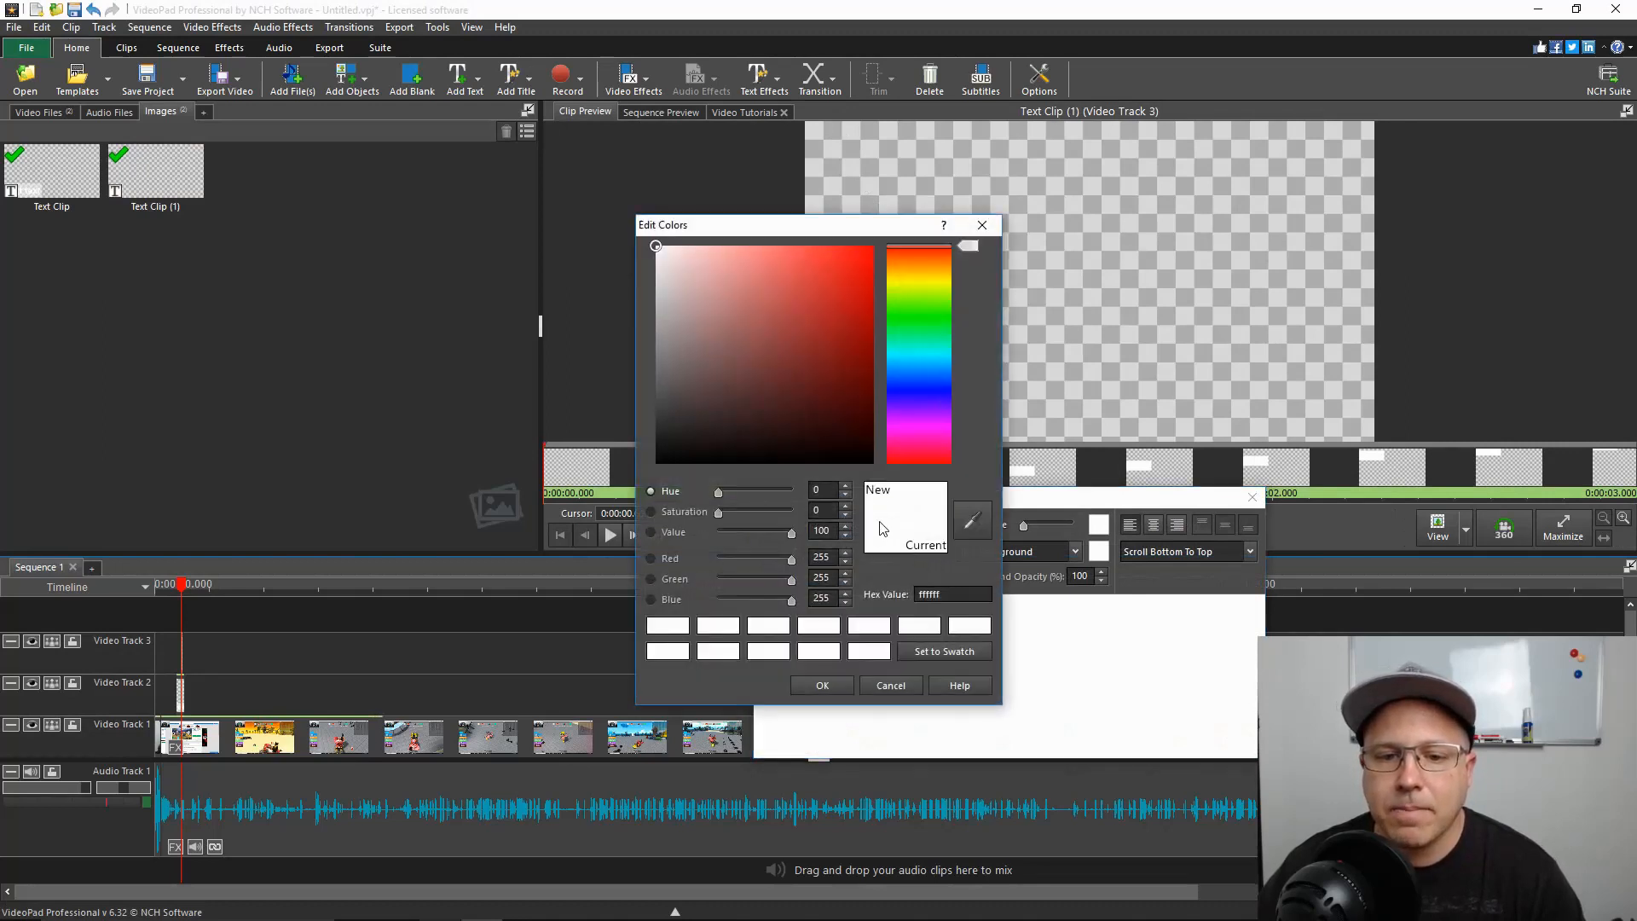
left_click_drag(656, 250, 890, 246)
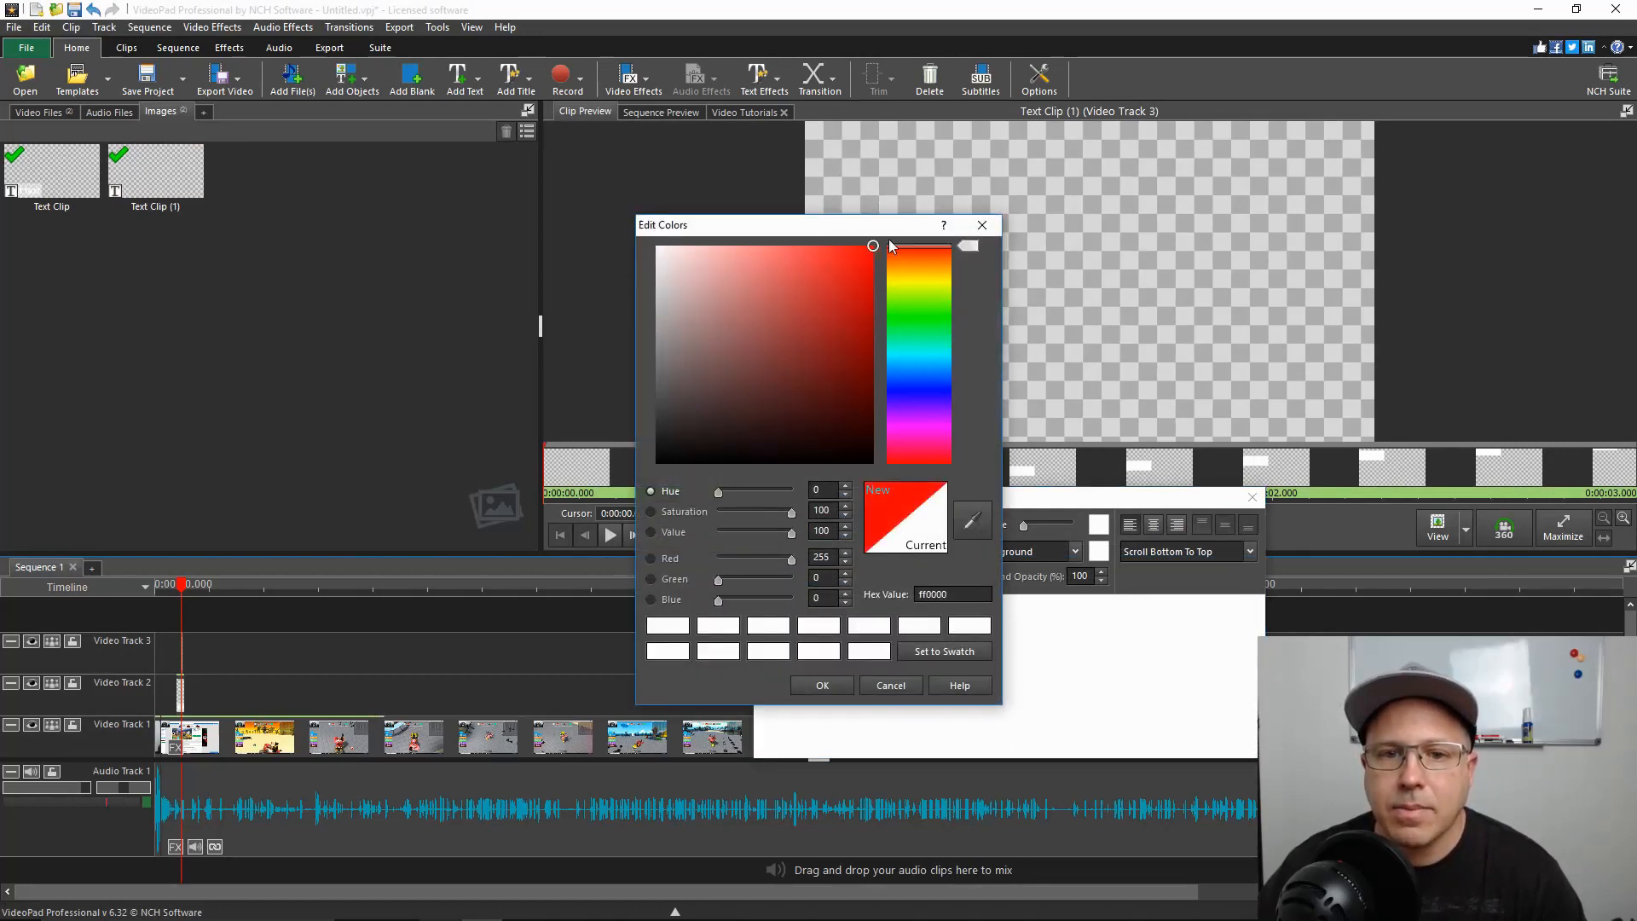
left_click(820, 686)
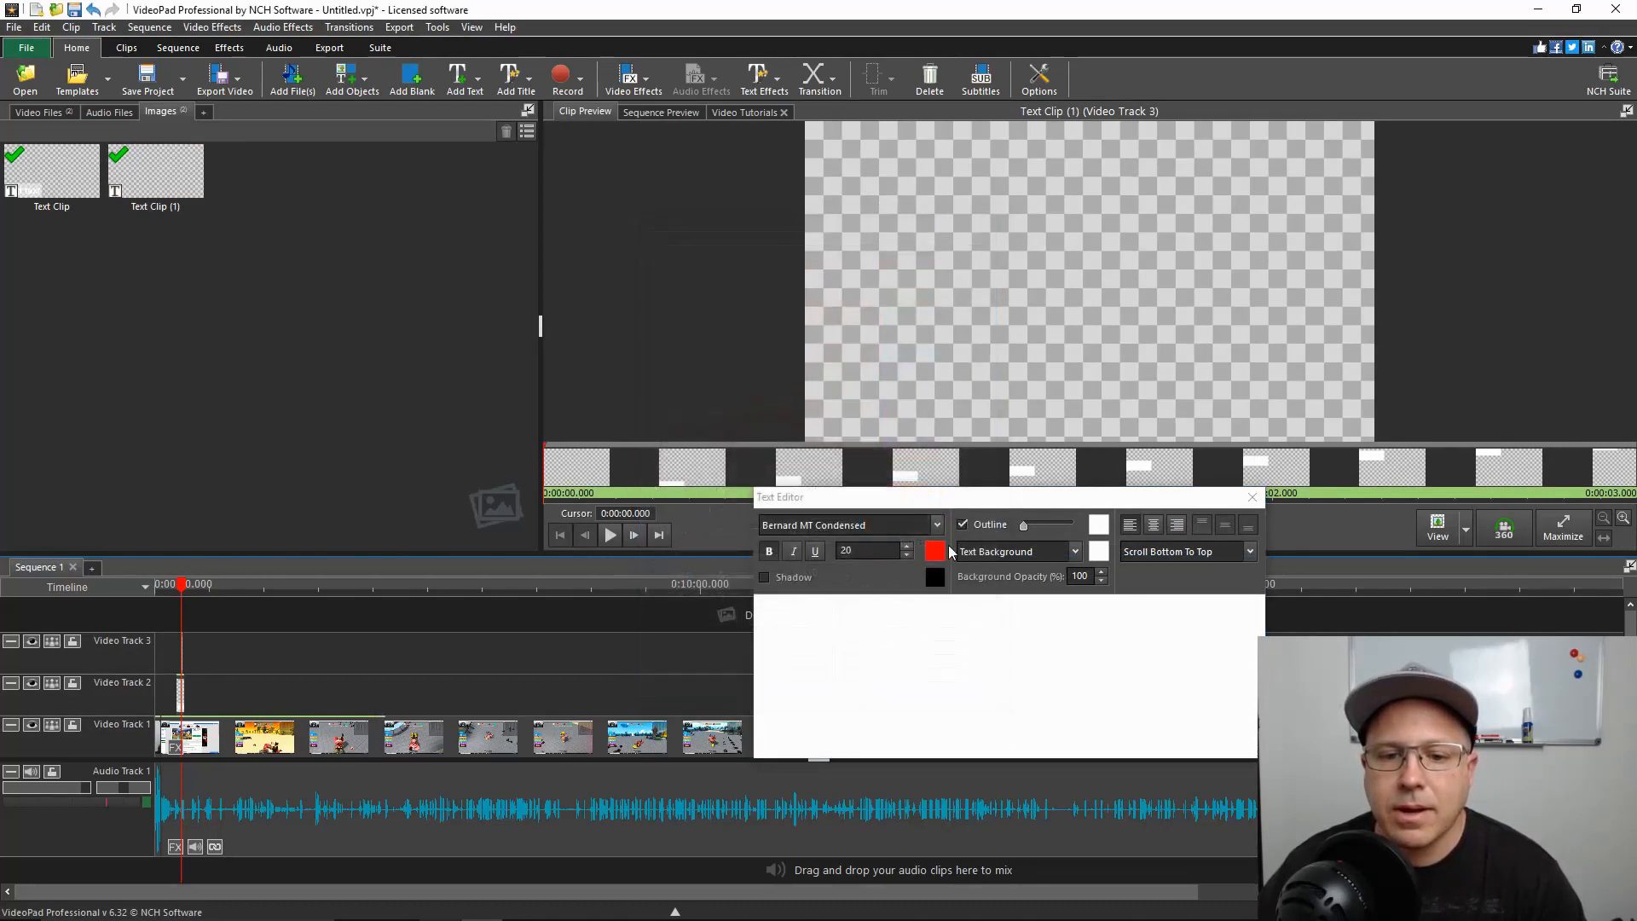
Delete the last word of the scrolling overlay's wording and retype it as "test"
left_click(869, 633)
key("BackSpace")
key("BackSpace")
key("BackSpace")
key("BackSpace")
key("BackSpace")
key("BackSpace")
key("BackSpace")
key("BackSpace")
type("Test")
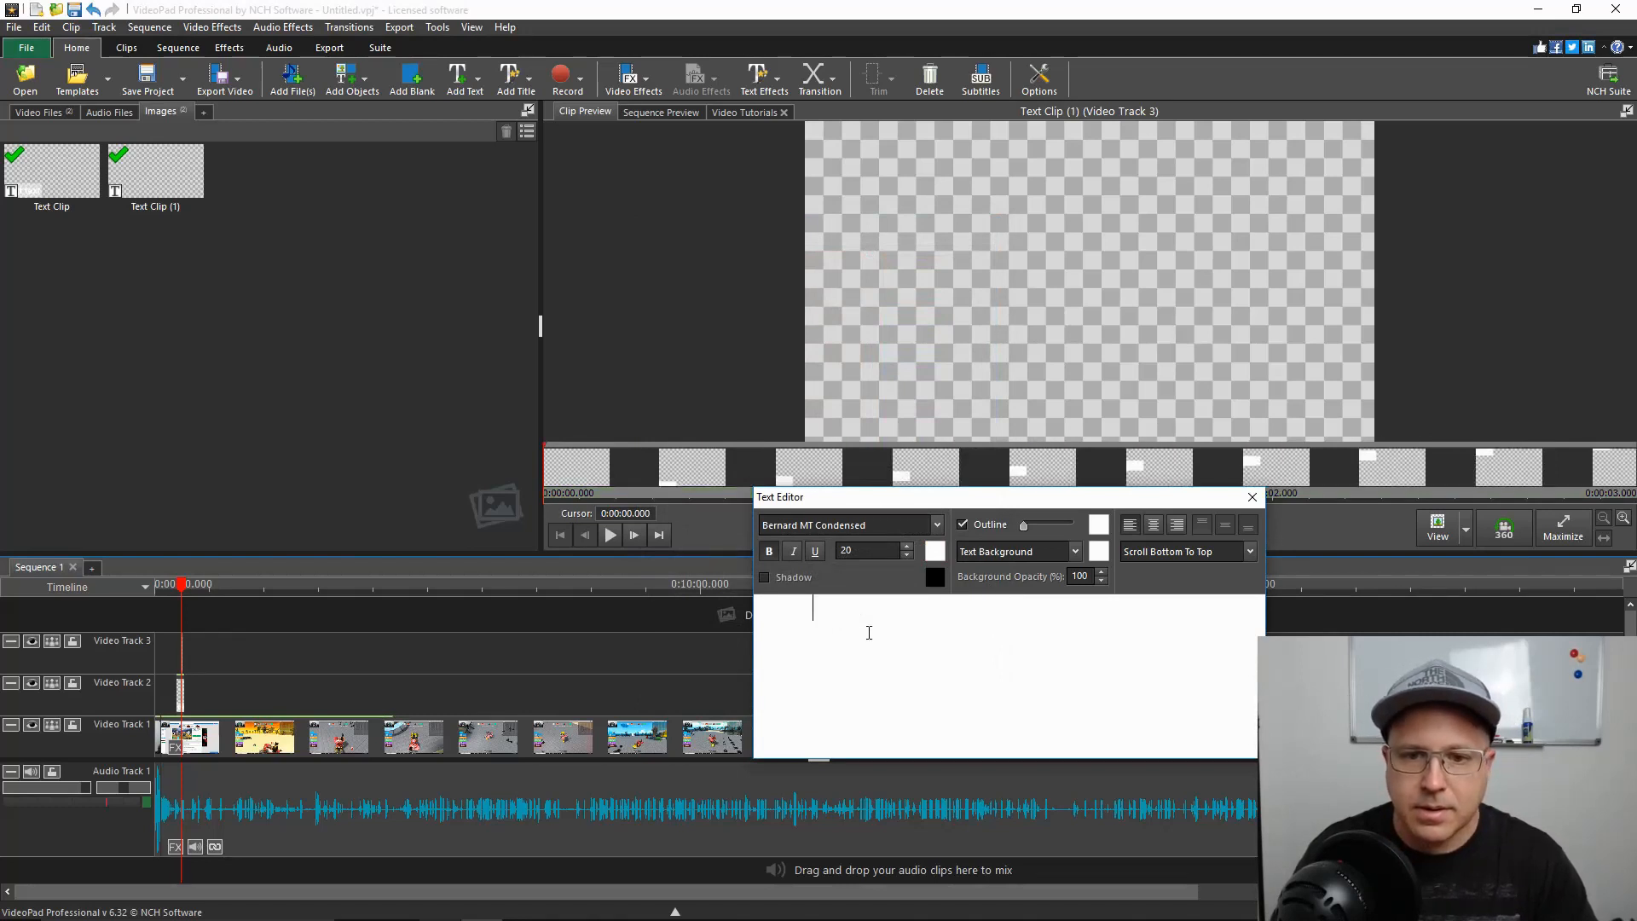
key("BackSpace")
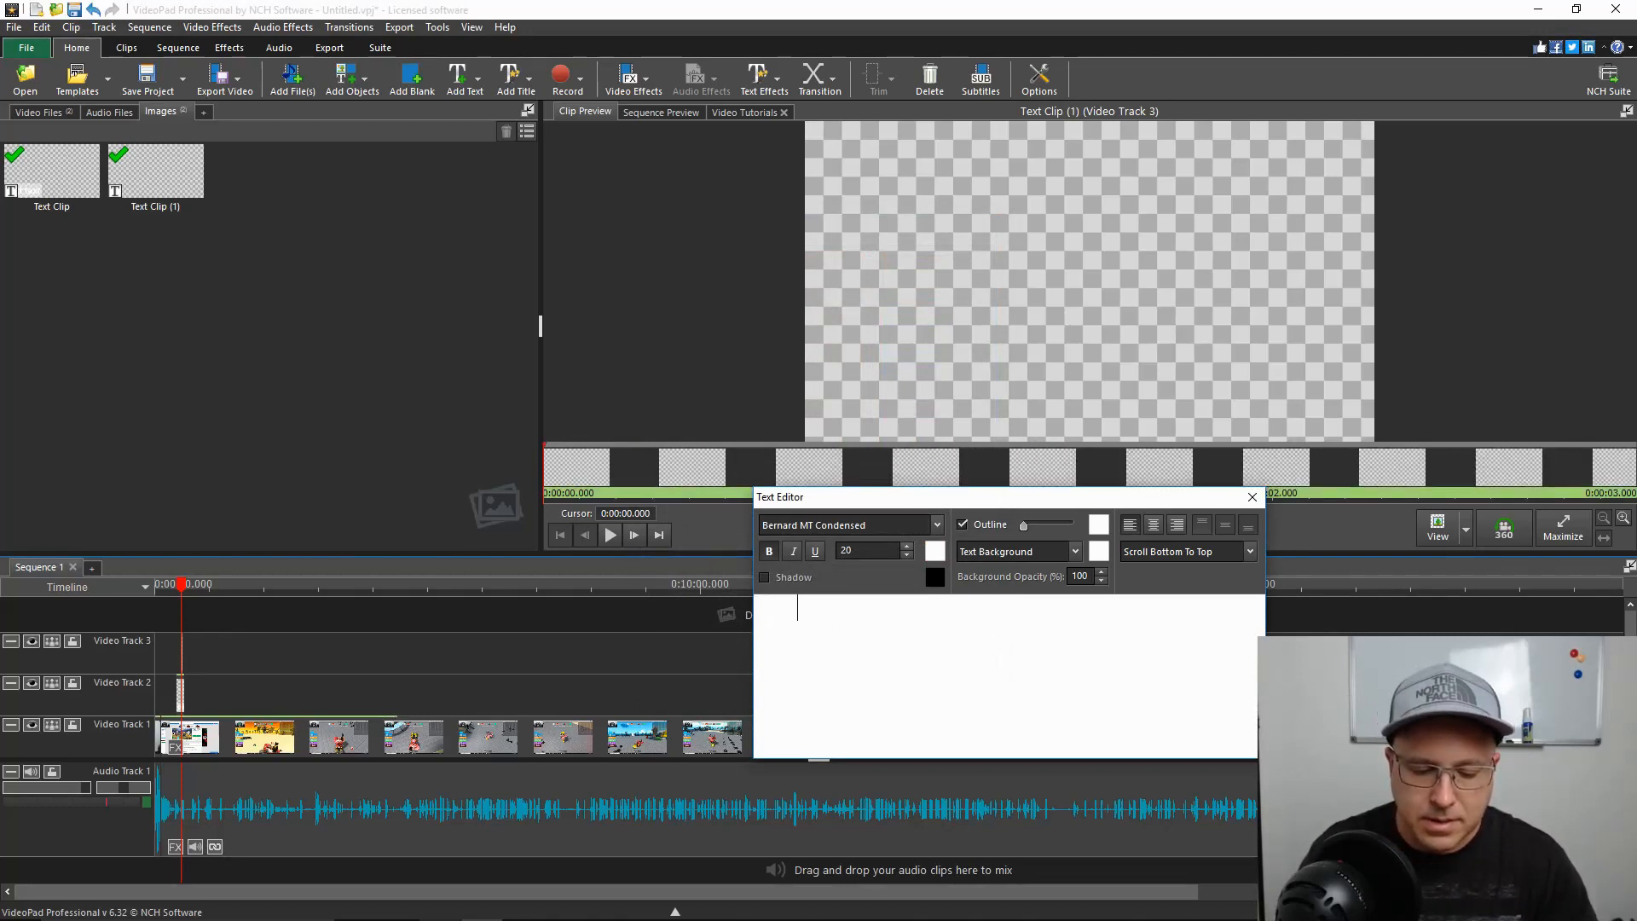
type("t")
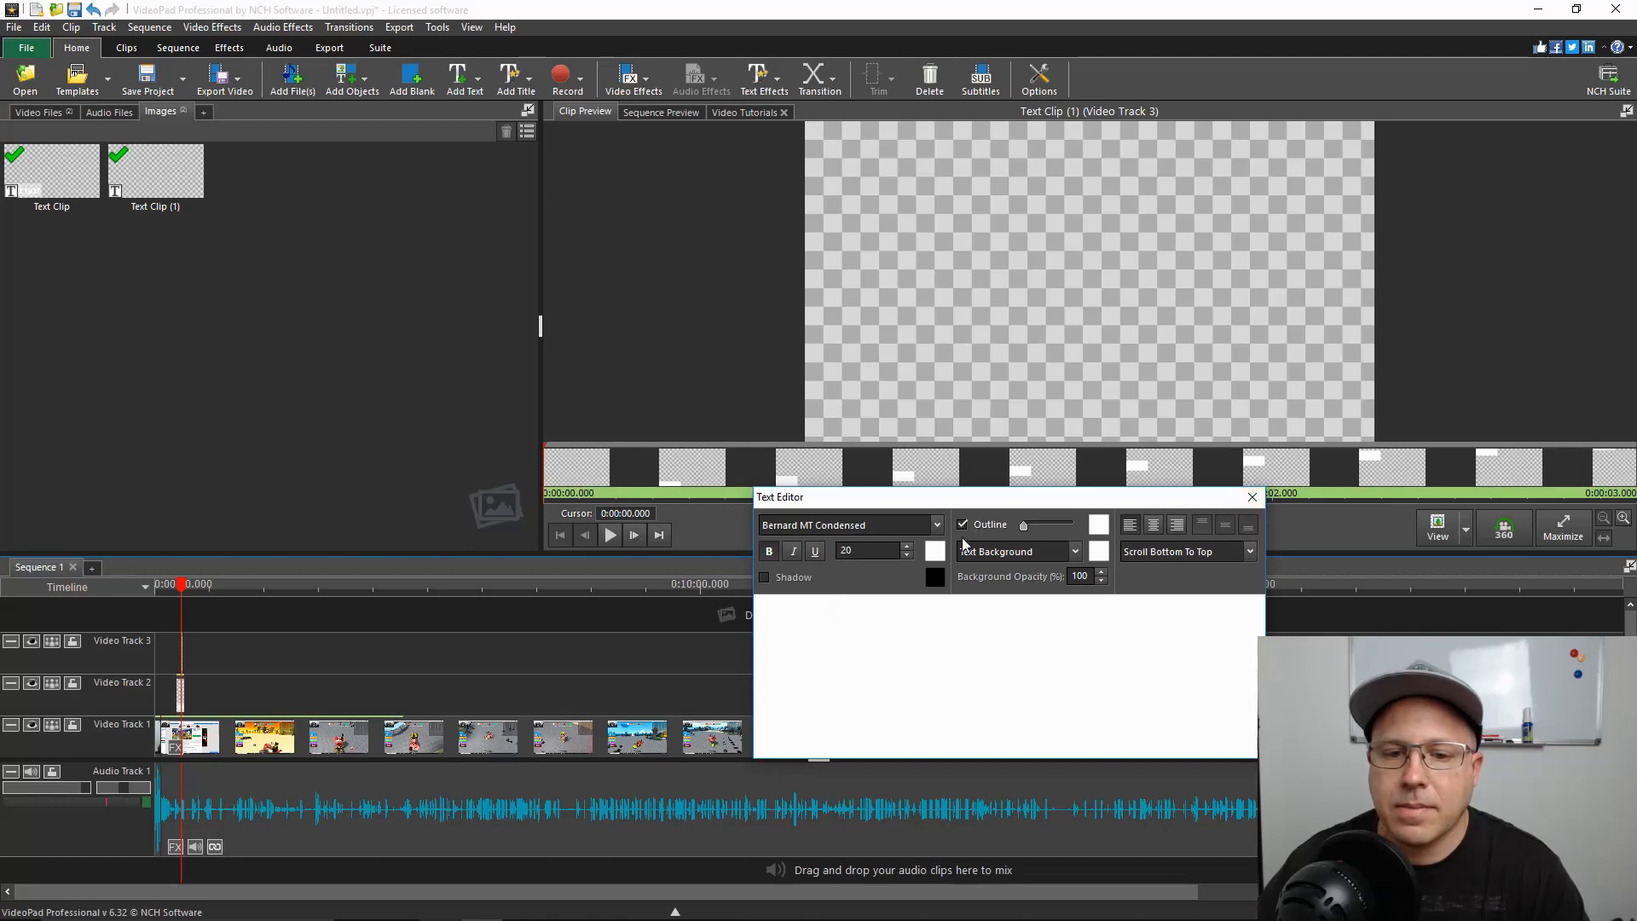
Try again to apply red (ff0000) to the existing wording of the scrolling text
left_click(934, 552)
left_click(656, 254)
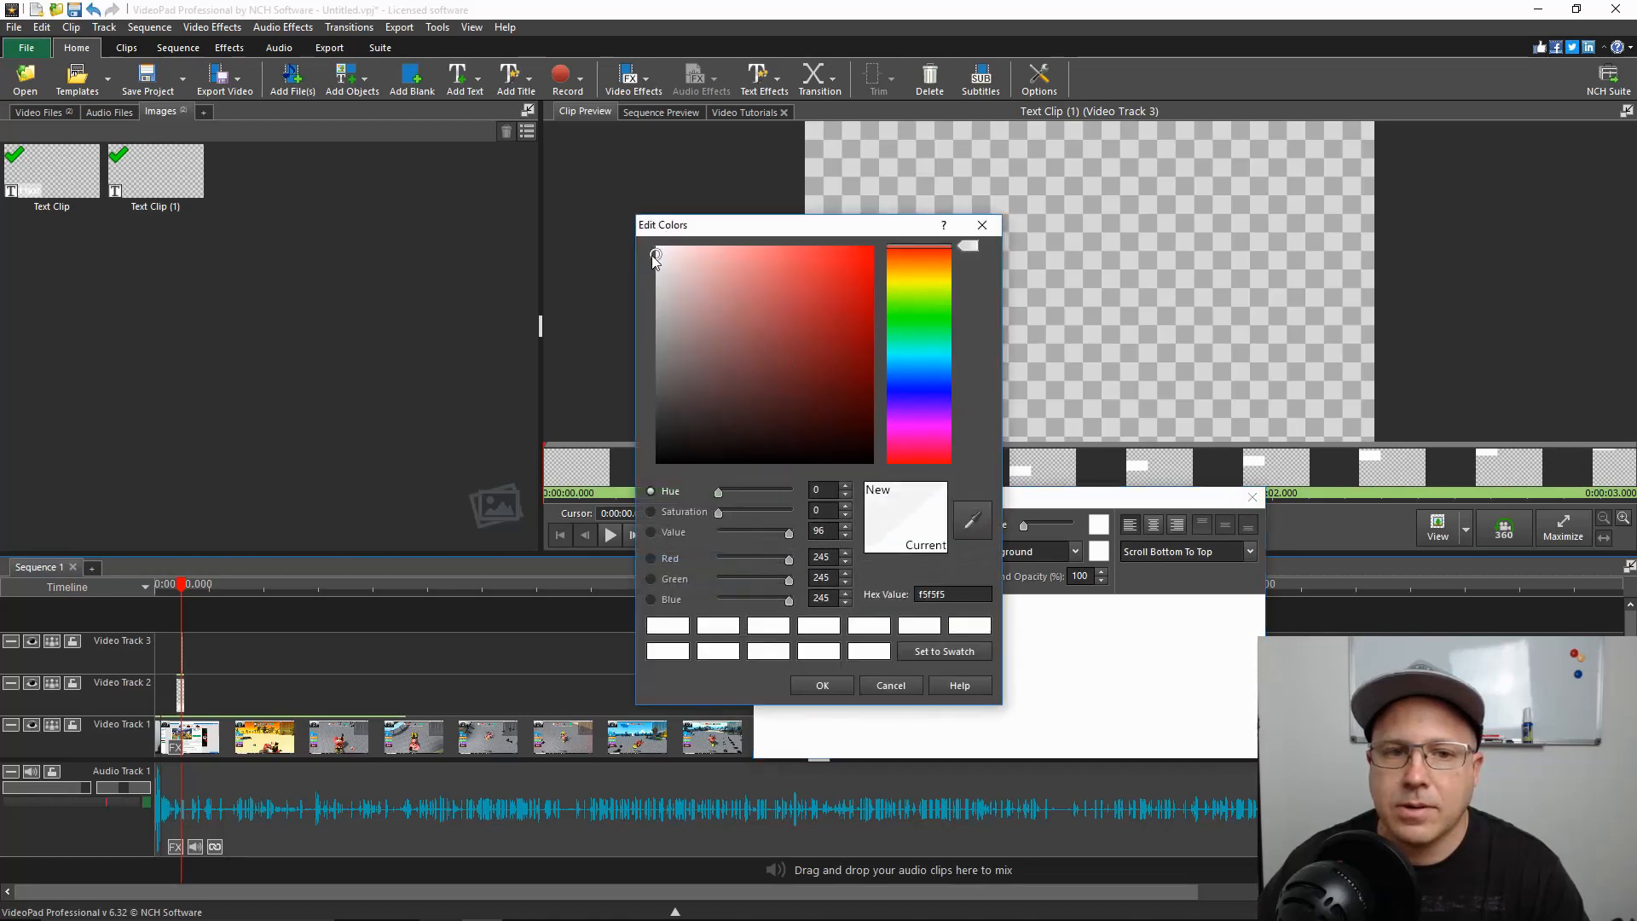
left_click_drag(656, 255, 879, 246)
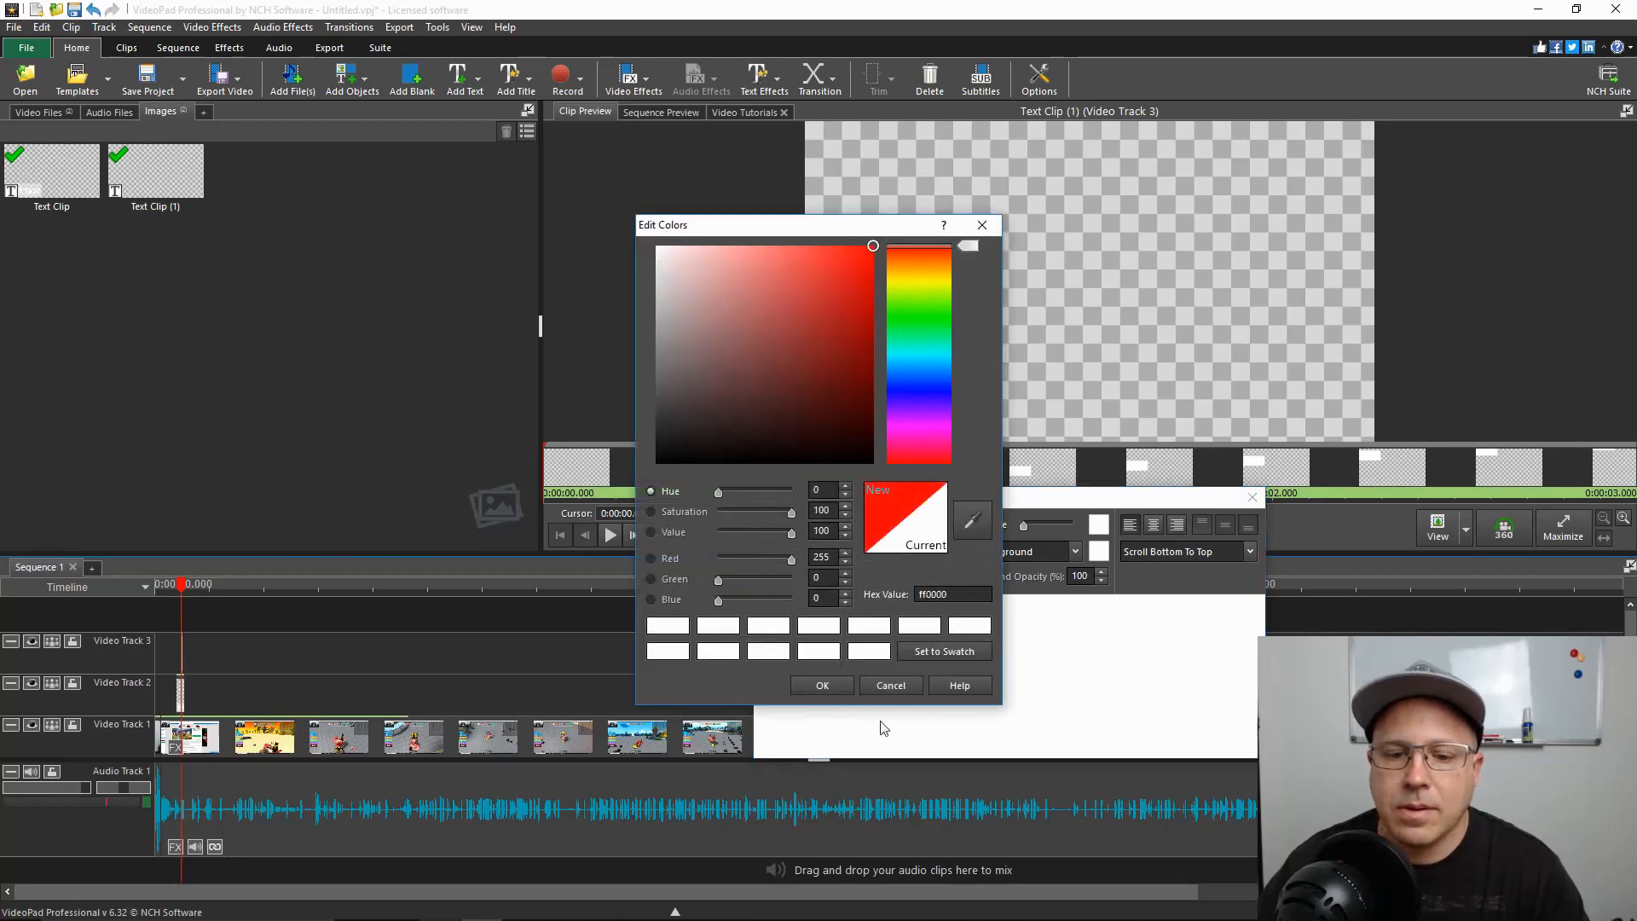
left_click(819, 686)
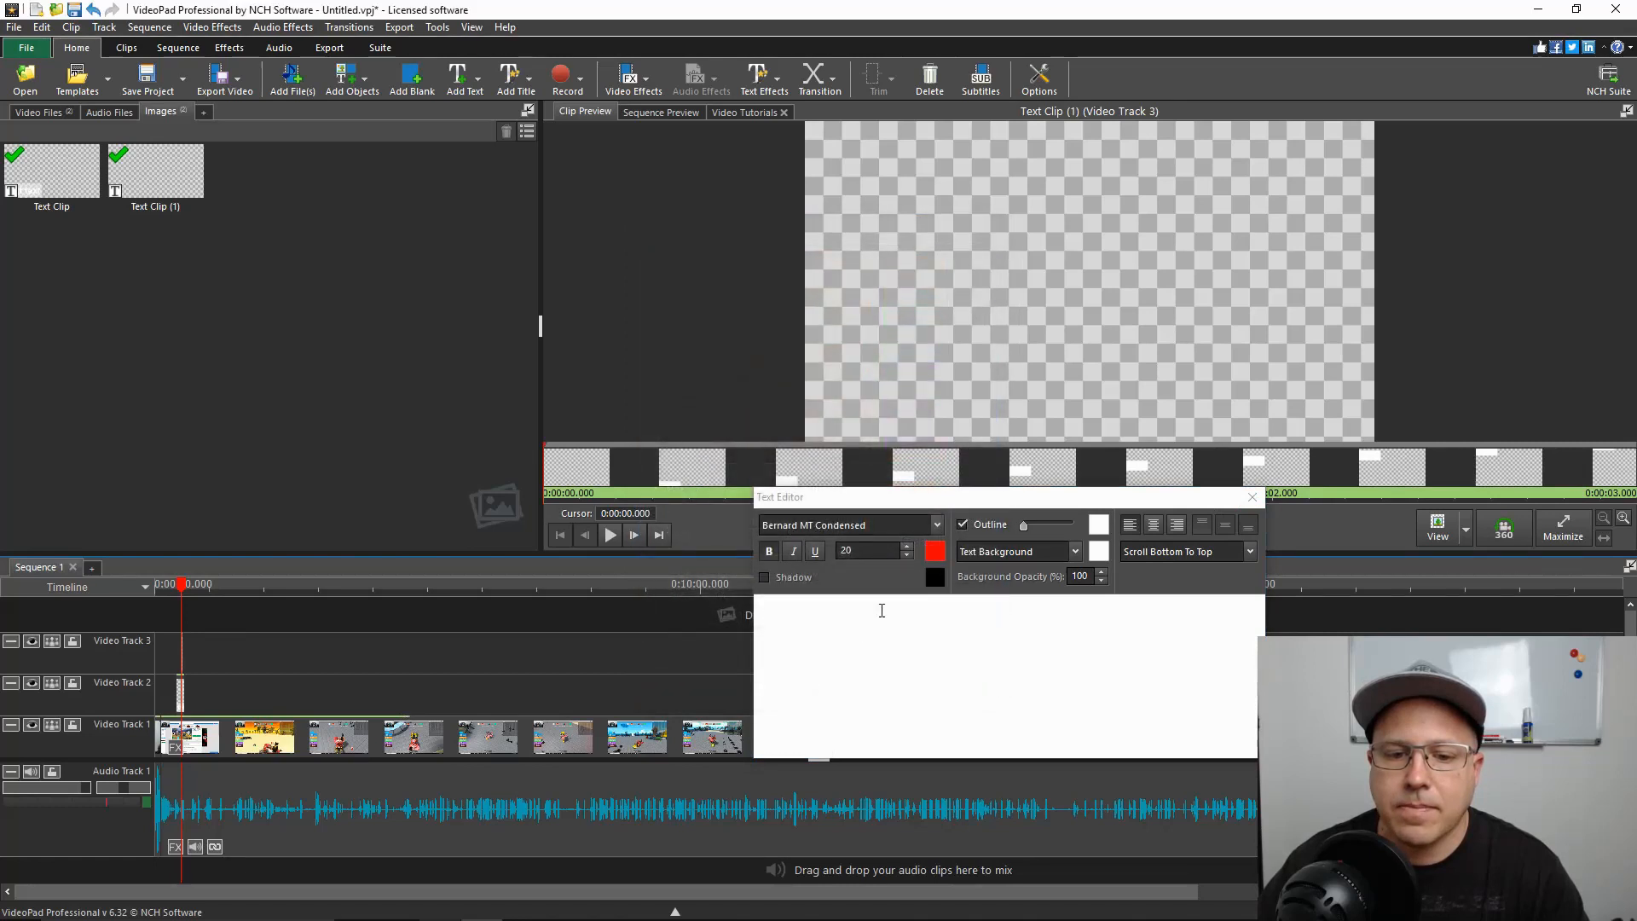
Delete the scrolling clip's wording, set the text colour to red (ff0000), and enter "text test" again
left_click_drag(833, 596, 647, 596)
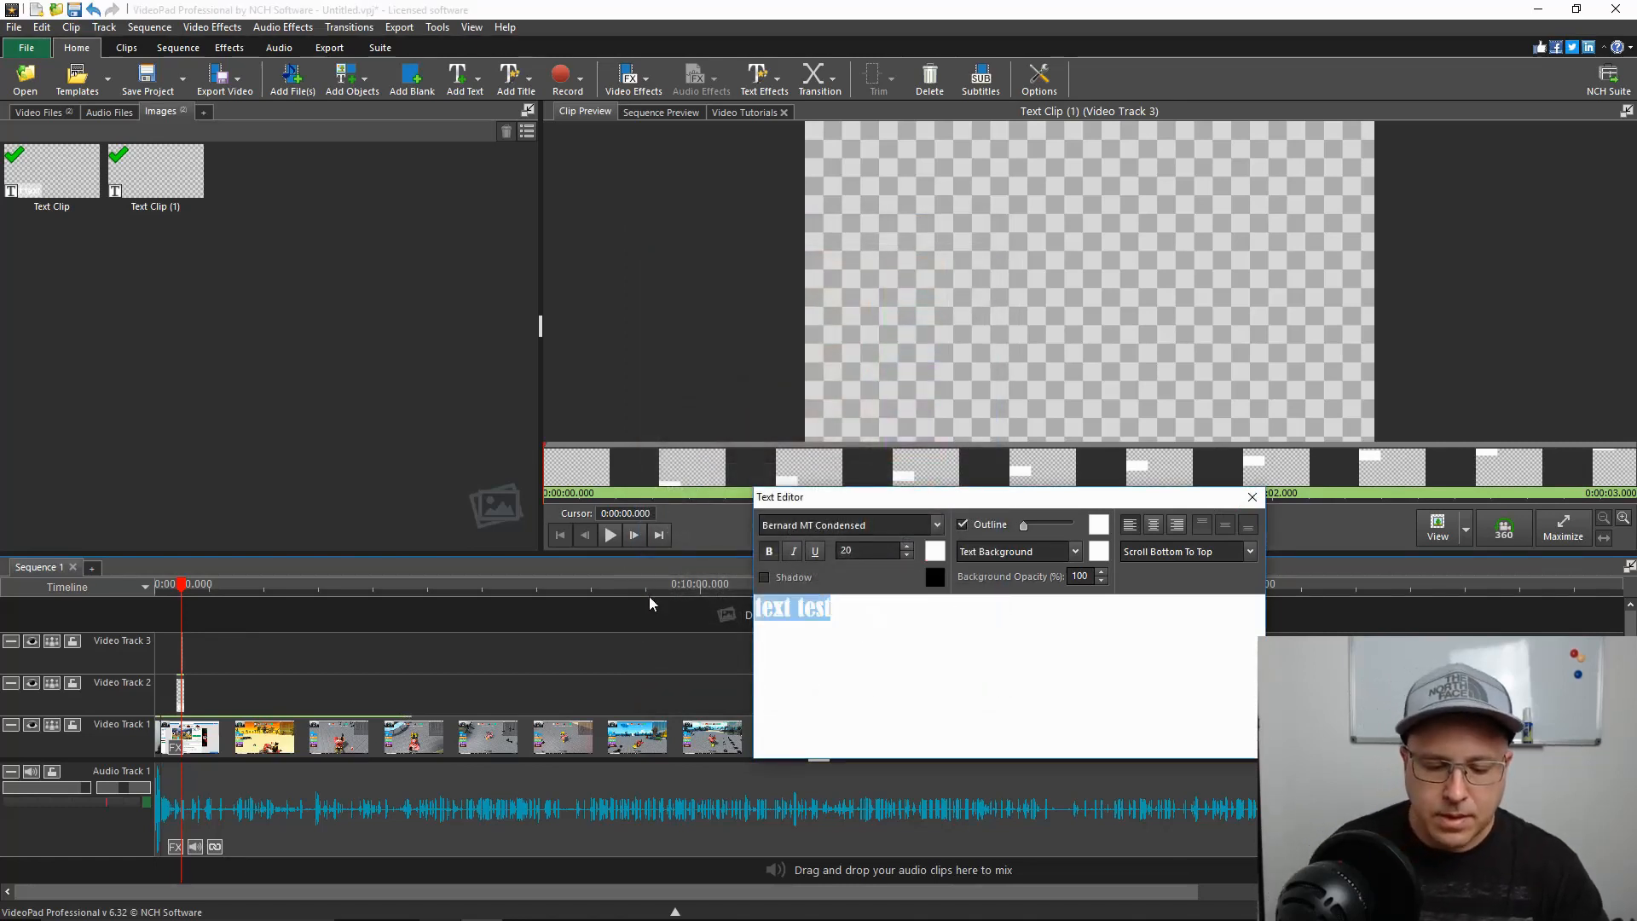
key("BackSpace")
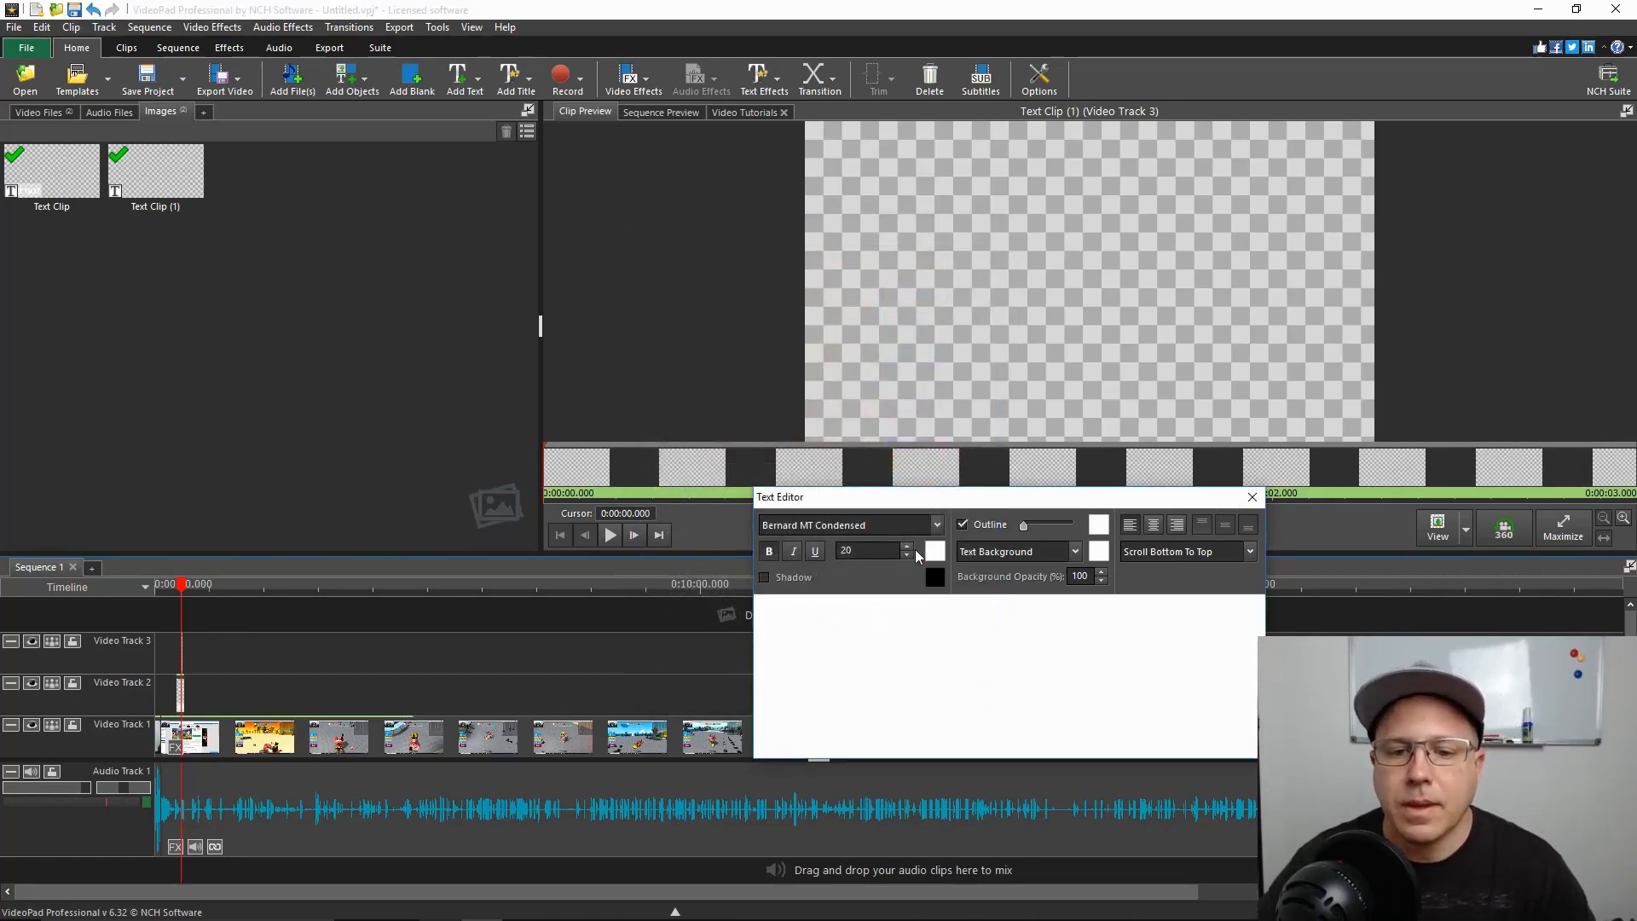
left_click(934, 552)
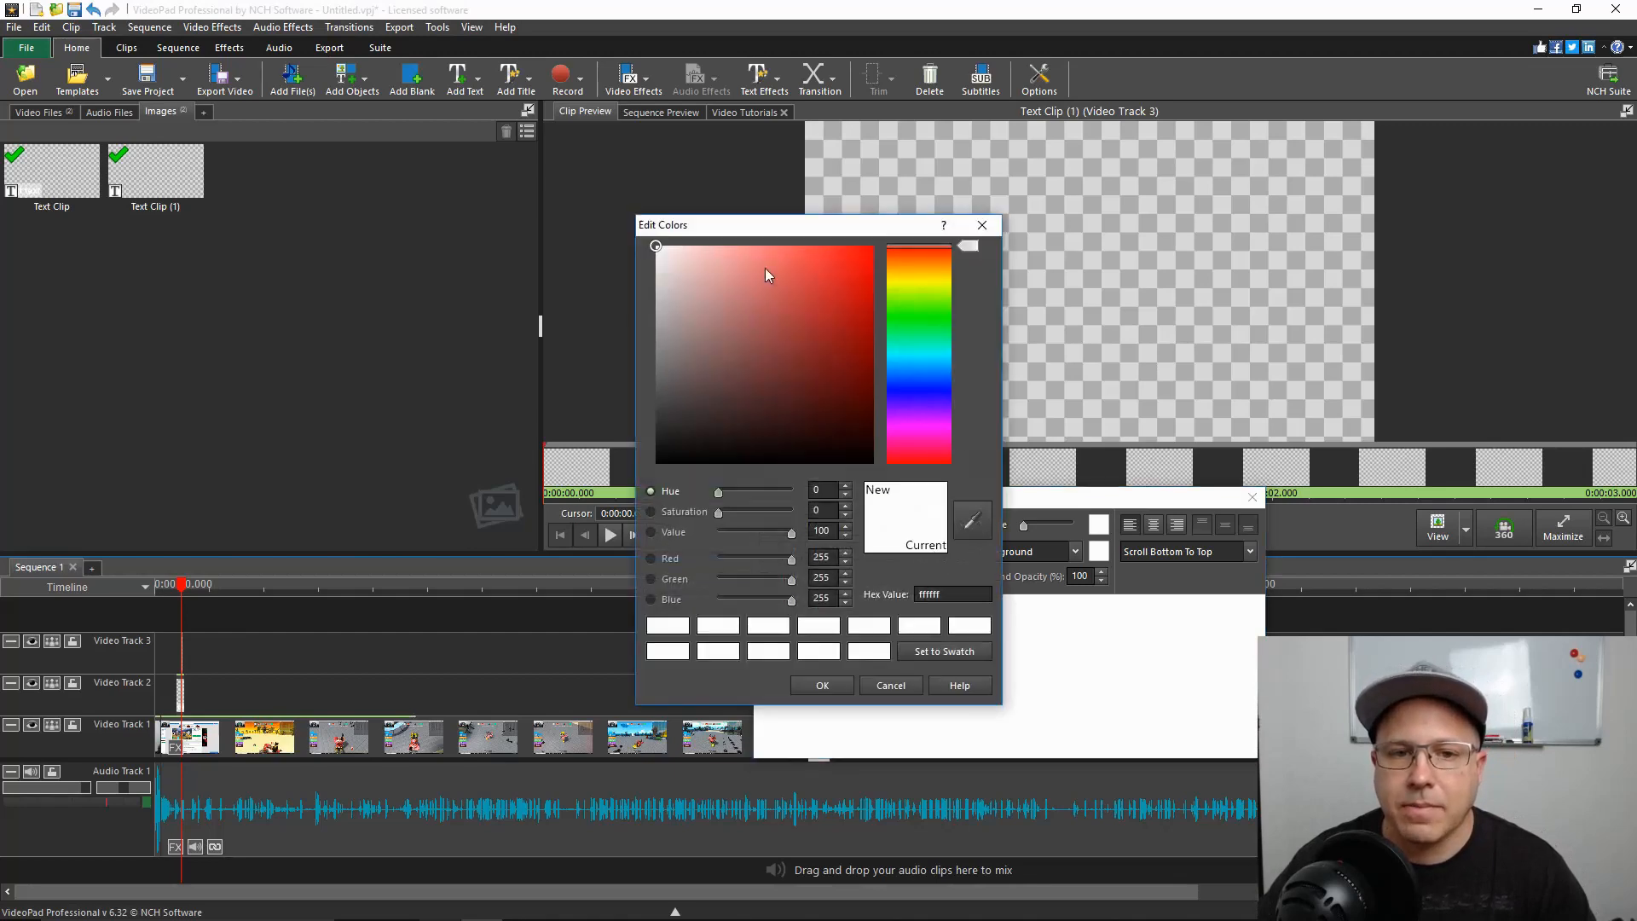
left_click_drag(654, 248, 873, 246)
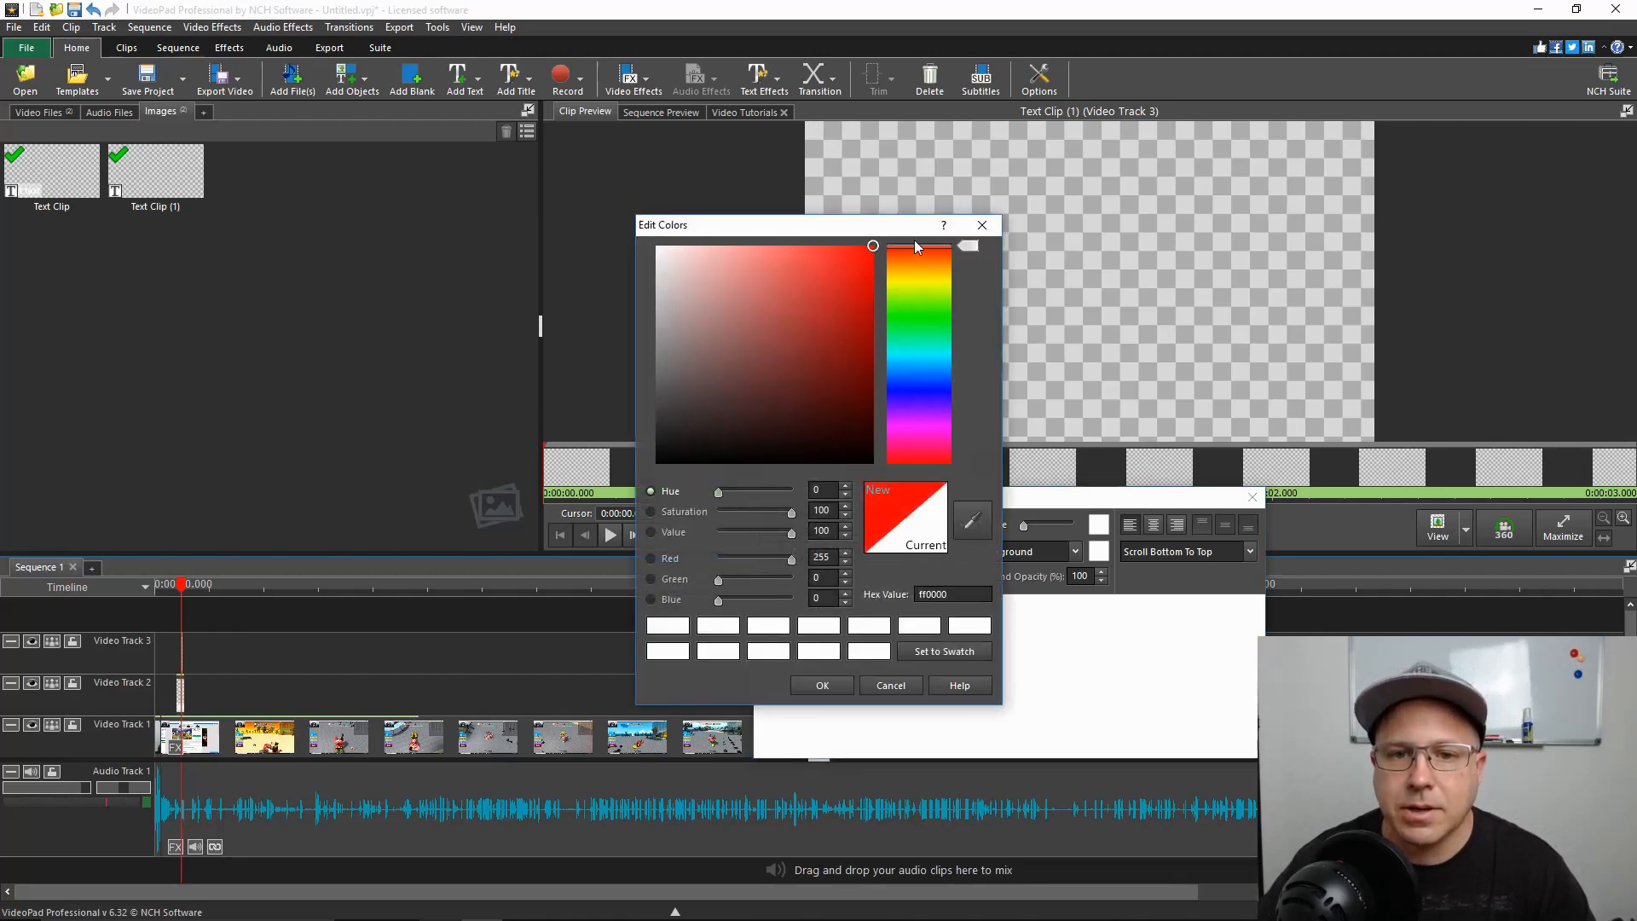
left_click(821, 685)
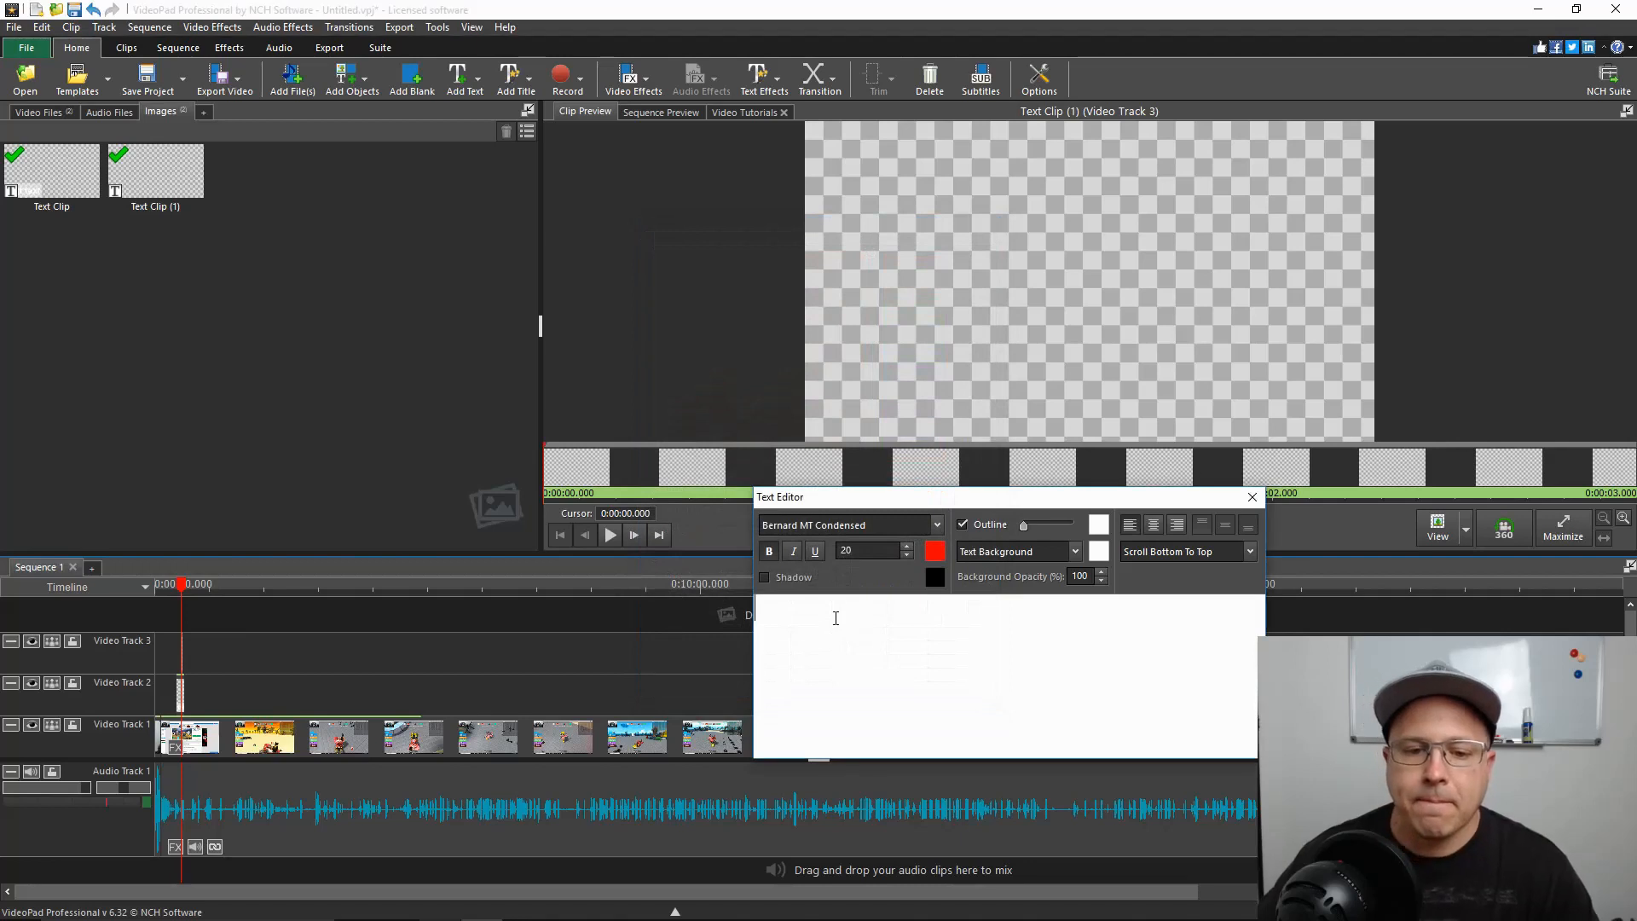
type("text test")
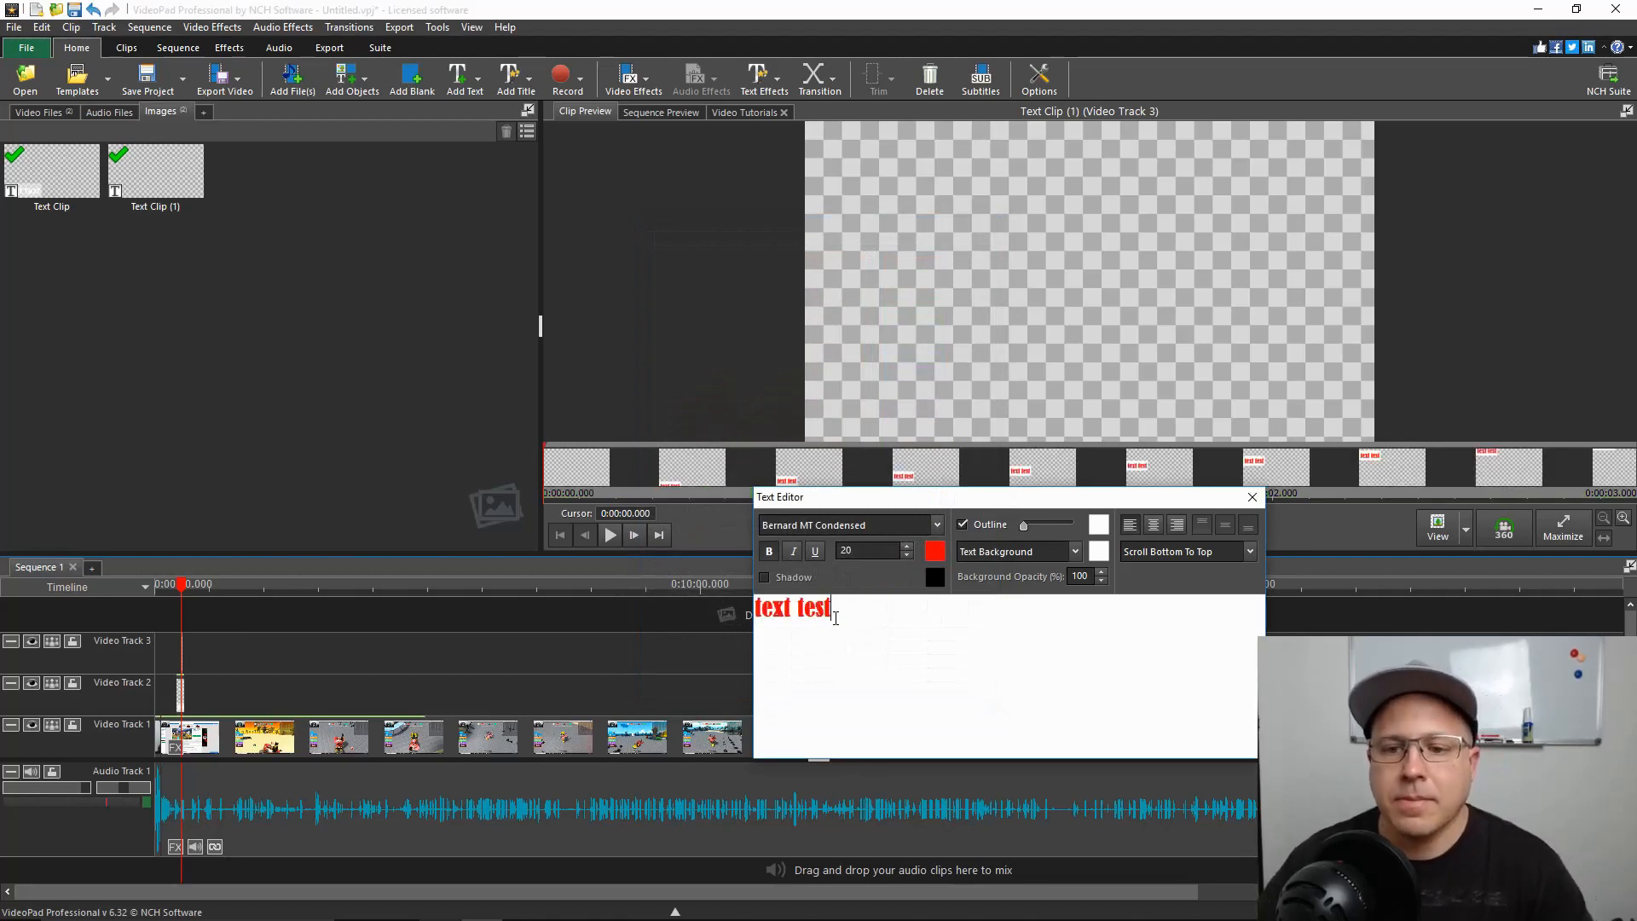
left_click(1252, 497)
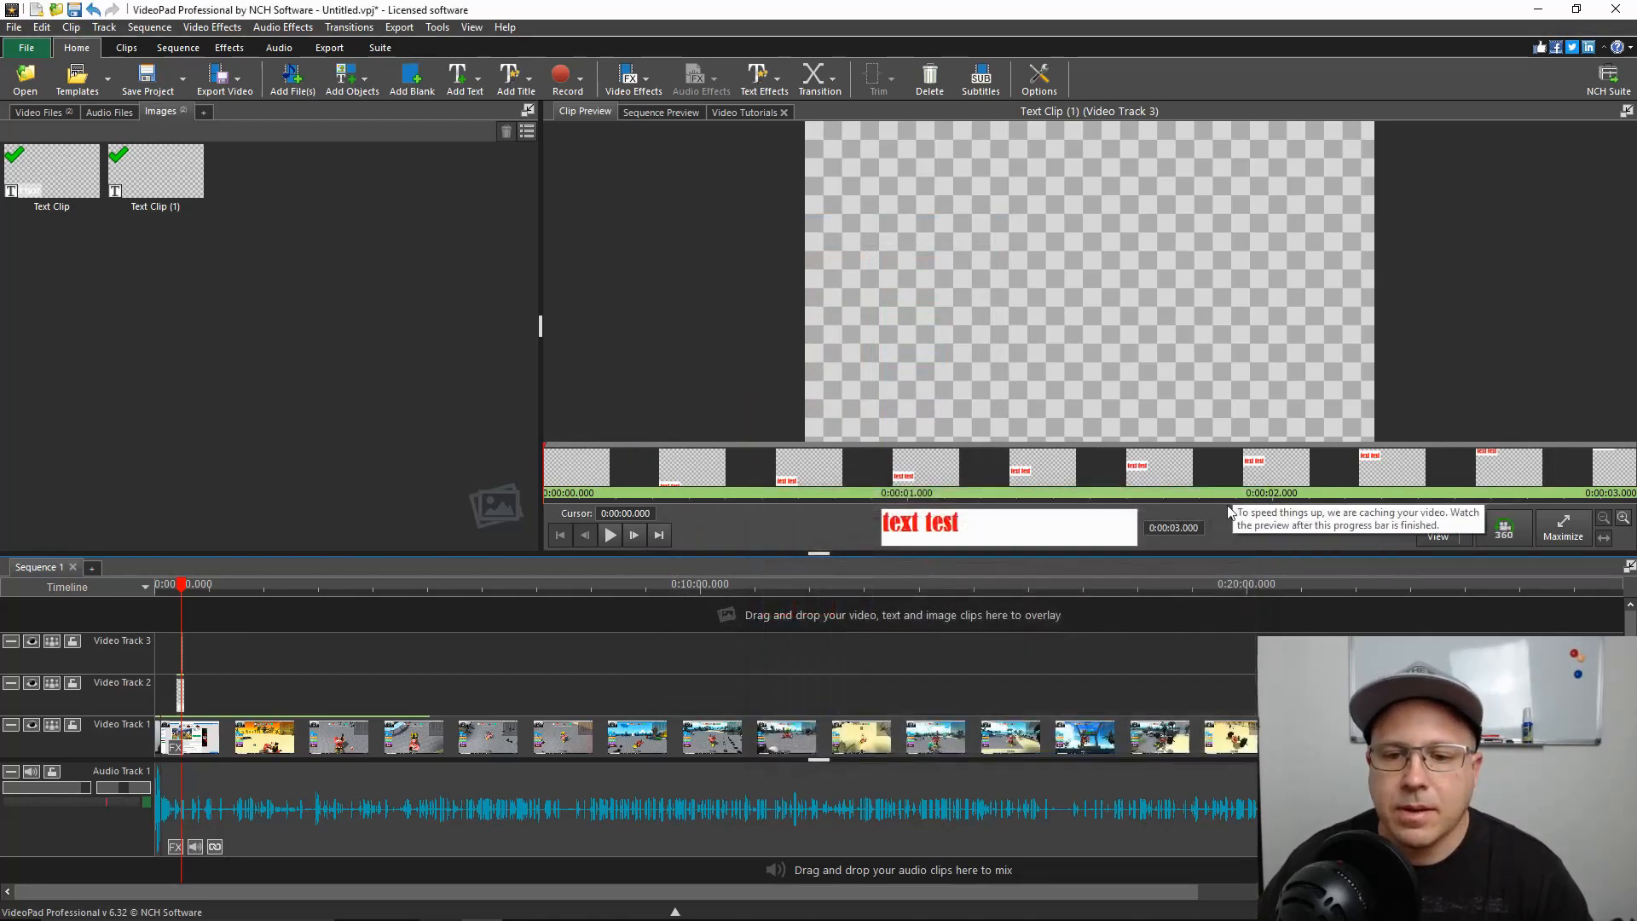
Set the scrolling text clip's duration to 15 seconds
left_click(1179, 530)
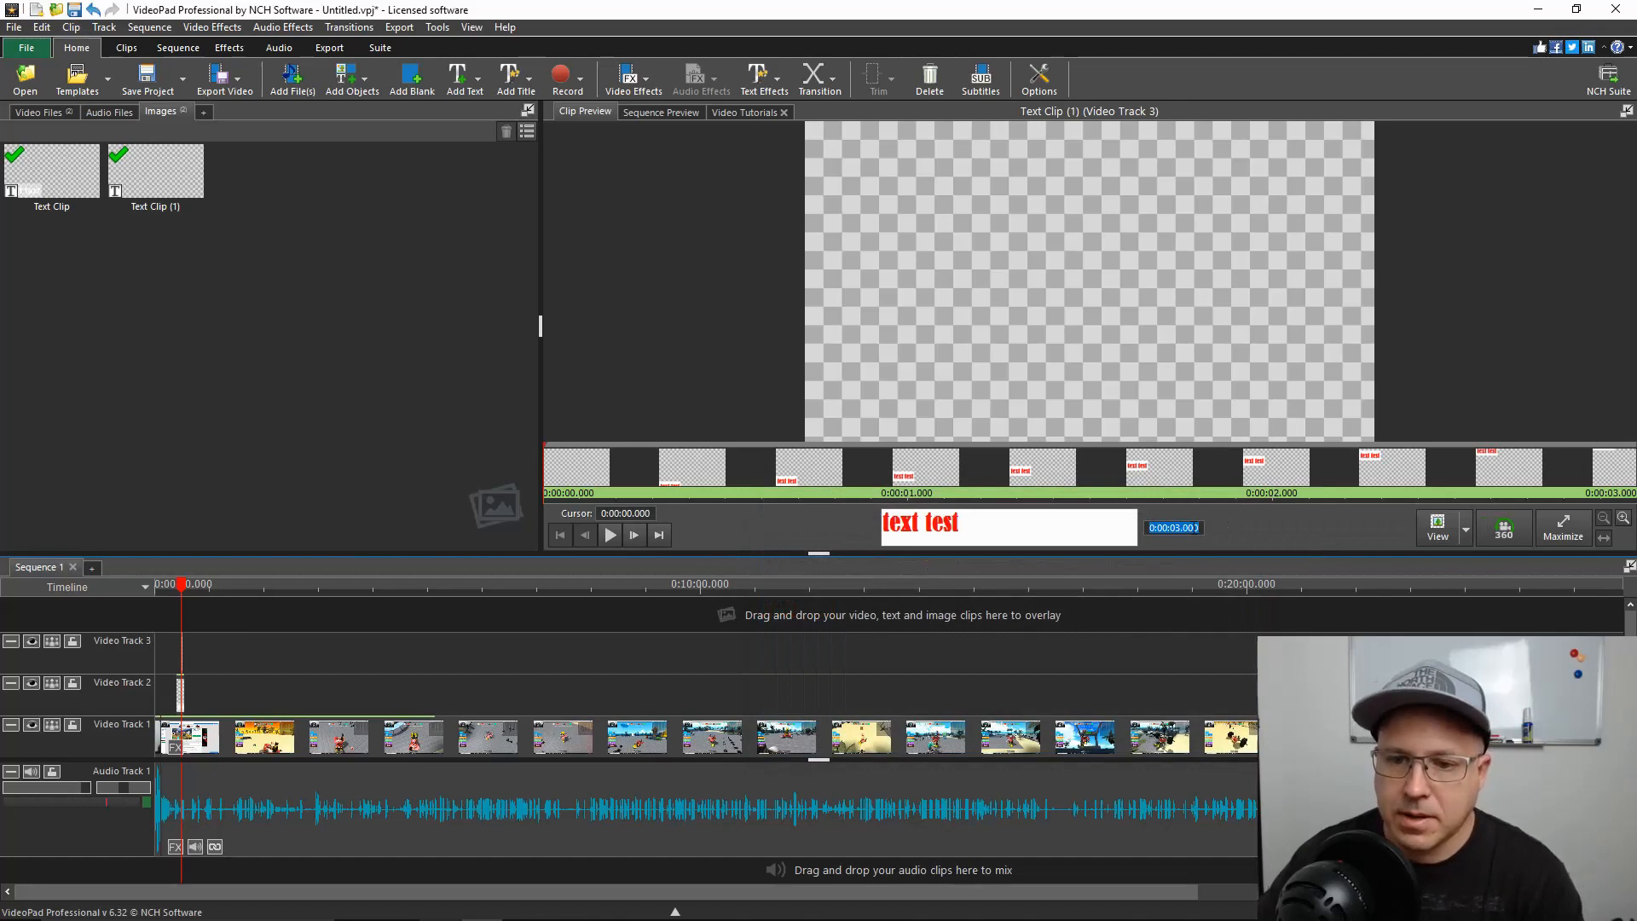
left_click(1181, 526)
key("BackSpace")
type("15")
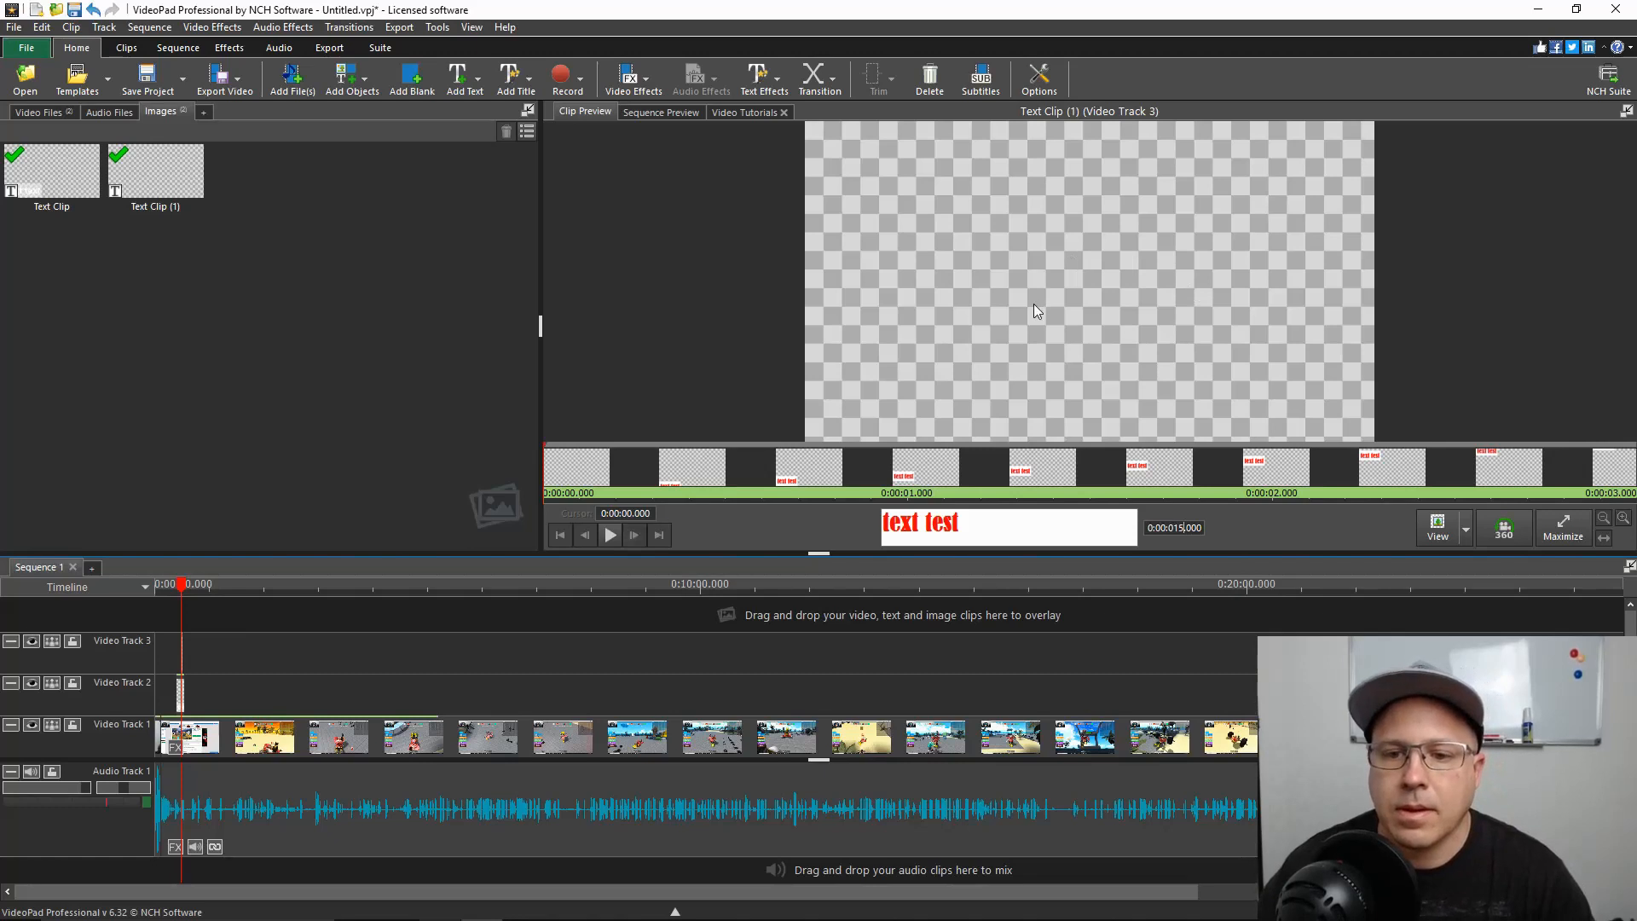
left_click(1031, 310)
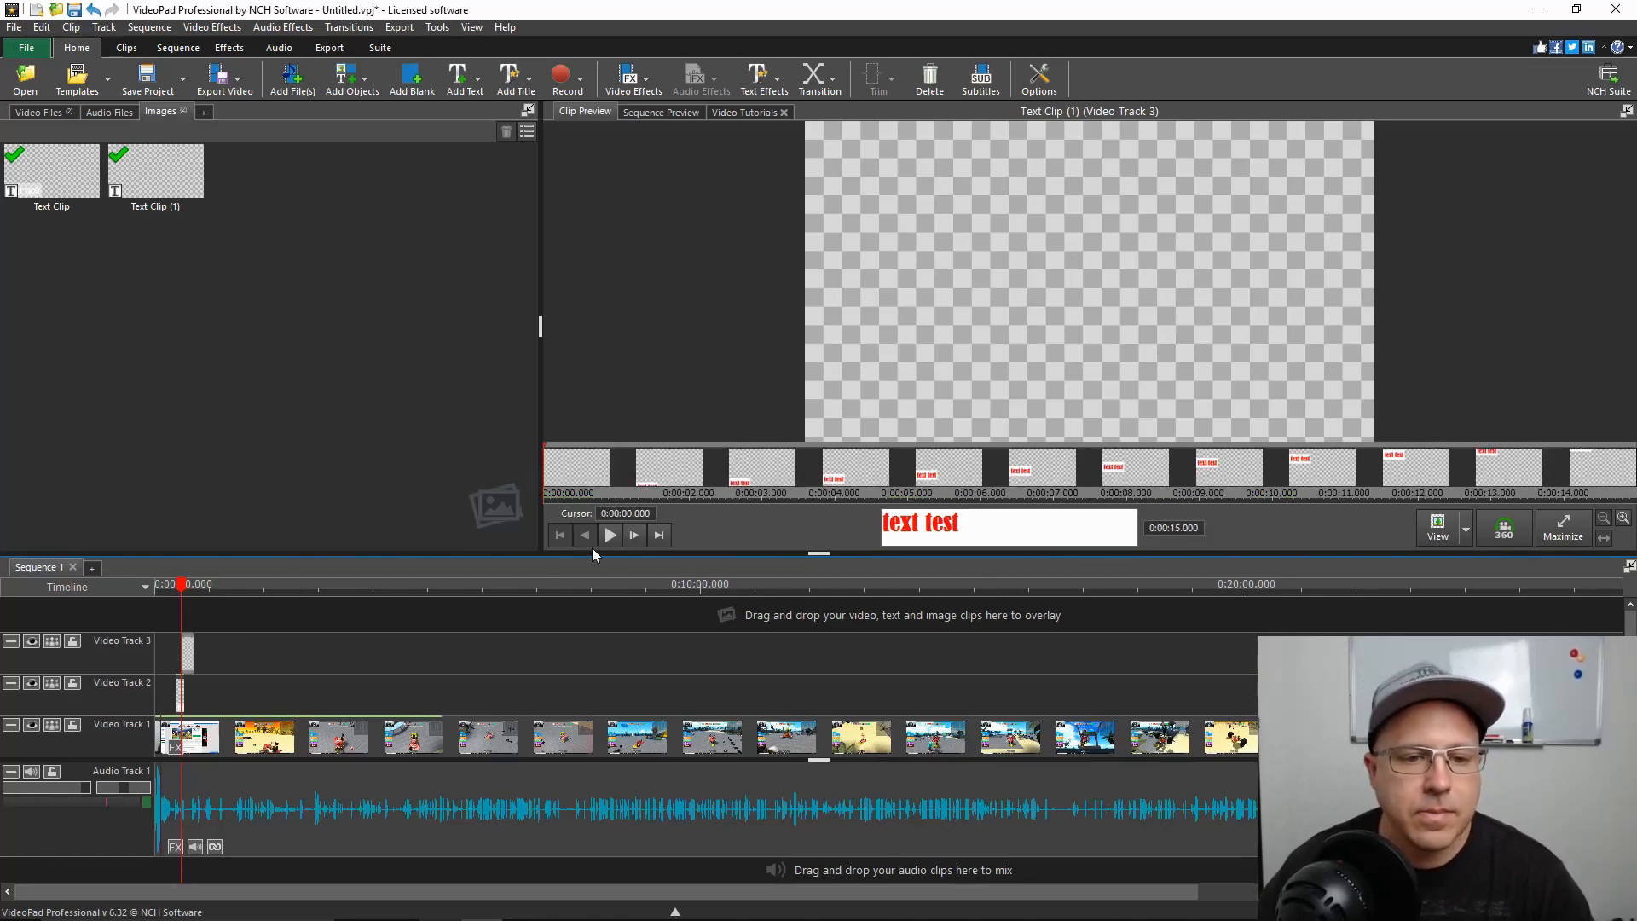
Play the sequence to check the red scrolling text over the gameplay, and mute Audio Track 1
left_click(661, 111)
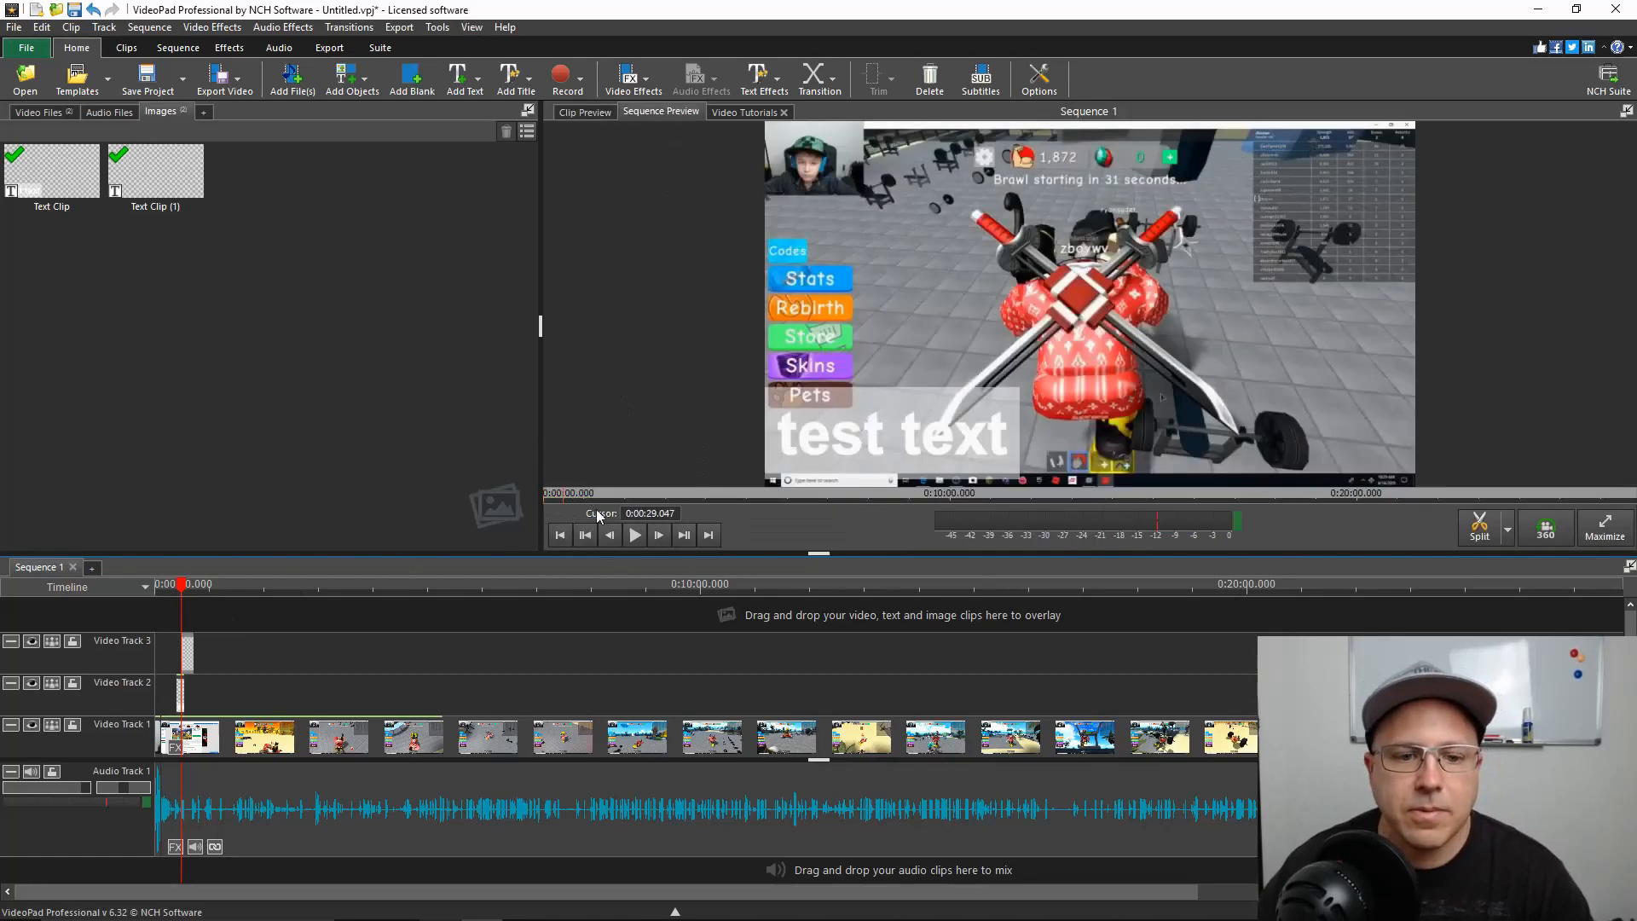
left_click(635, 535)
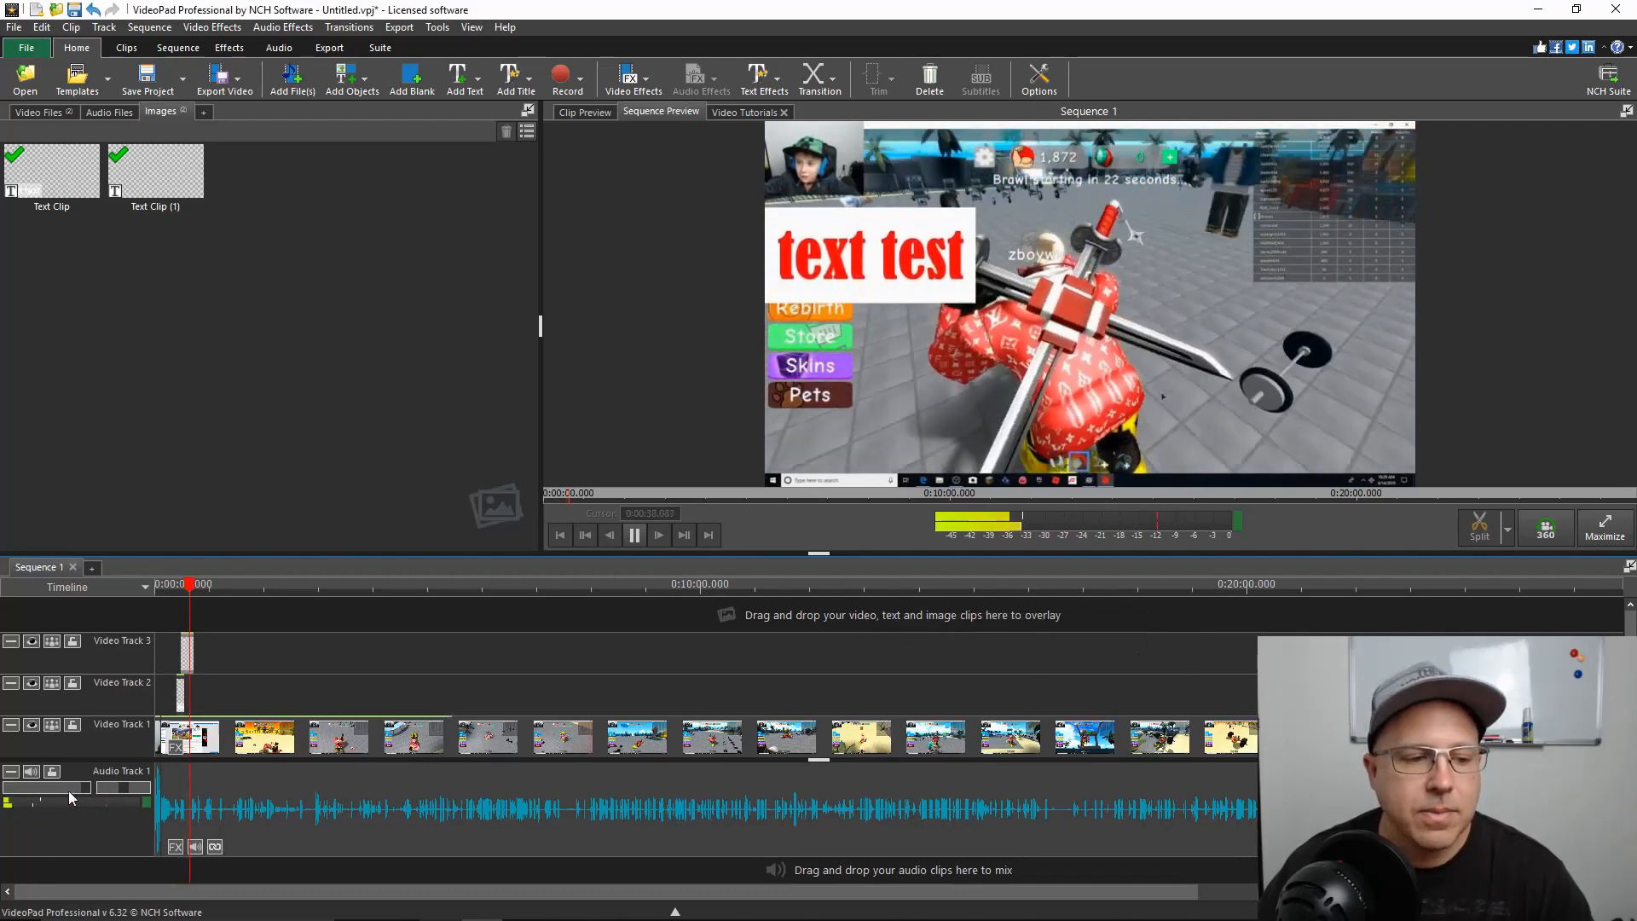
left_click(31, 771)
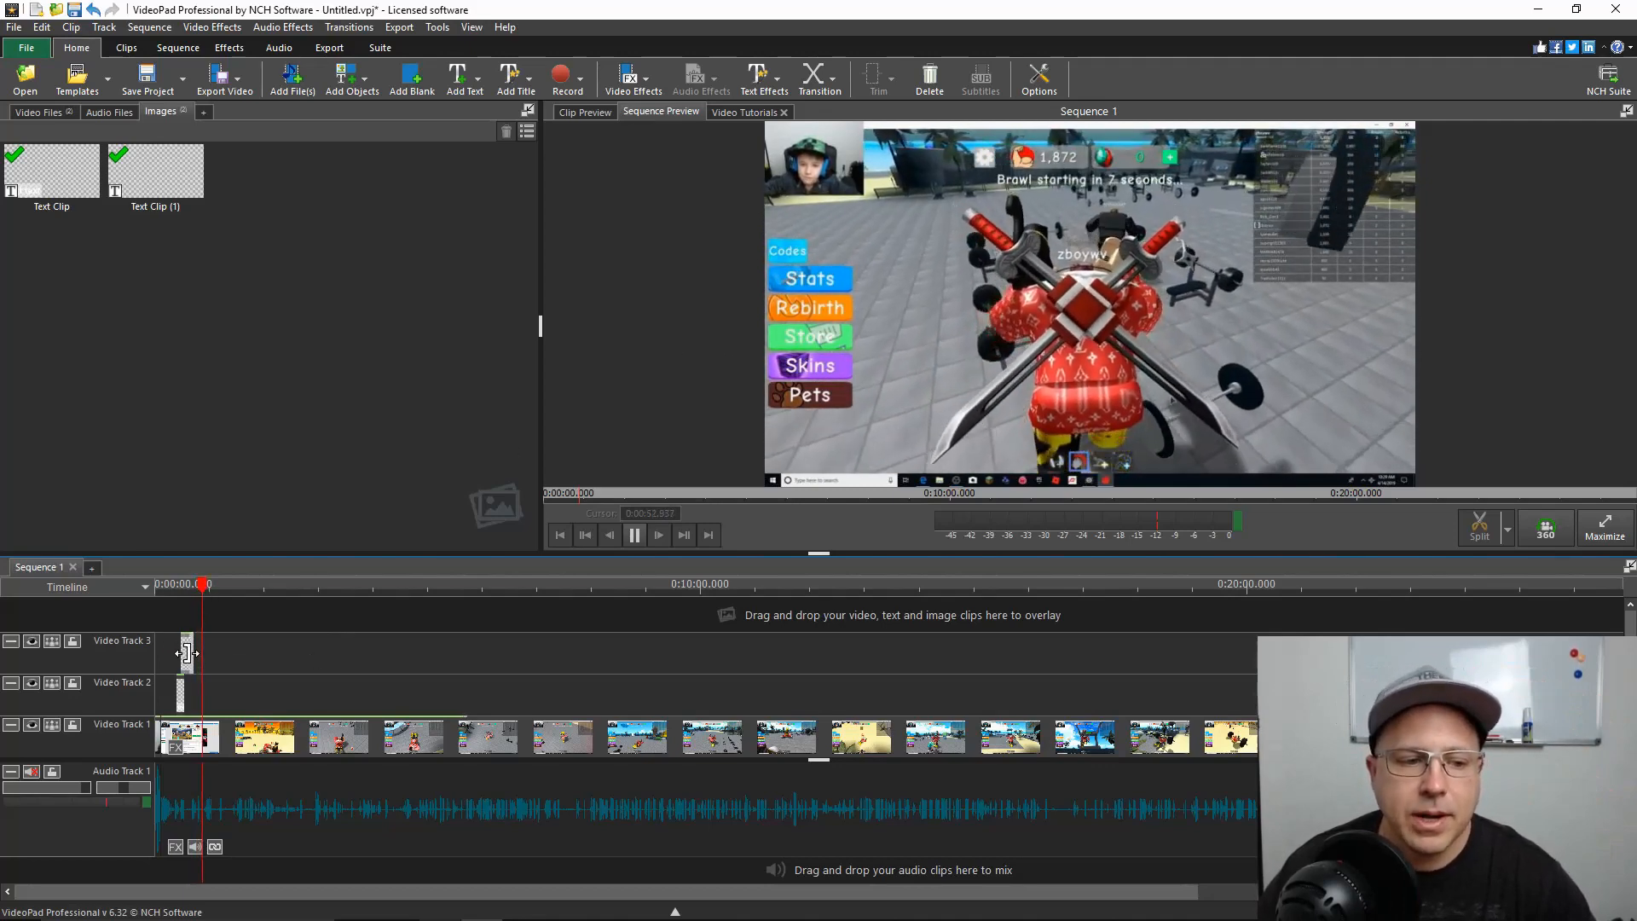
Extend the scrolling text clip on Video Track 3 to about 0:07:45, trim its start to about 0:07:15, and pause playback
left_click_drag(193, 653, 573, 653)
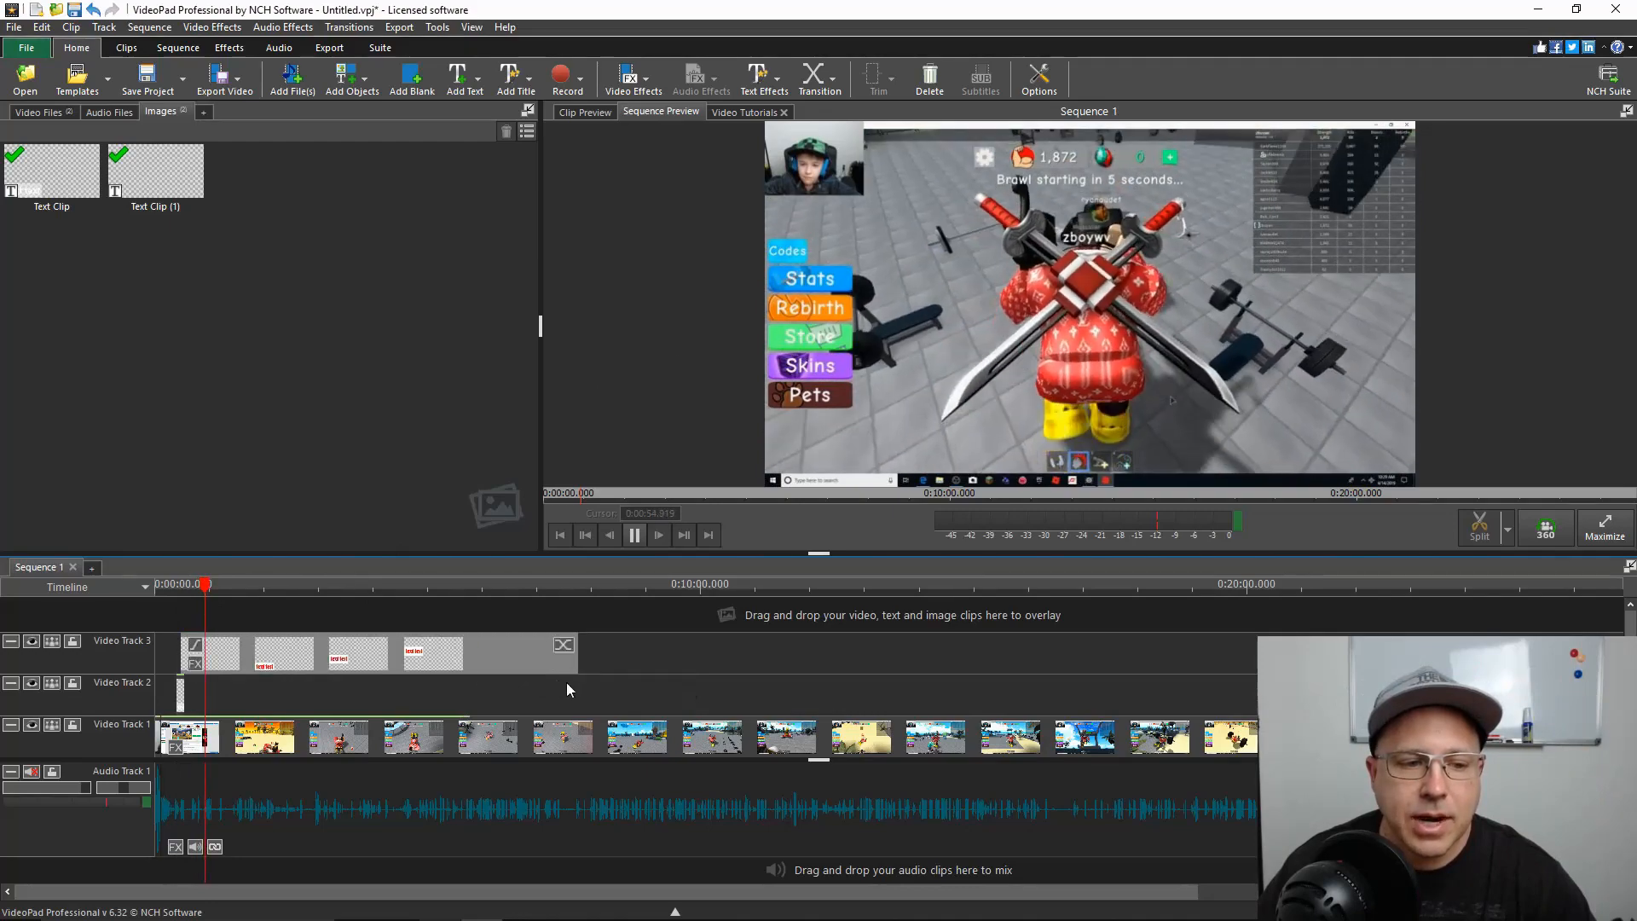
left_click_drag(182, 650, 551, 655)
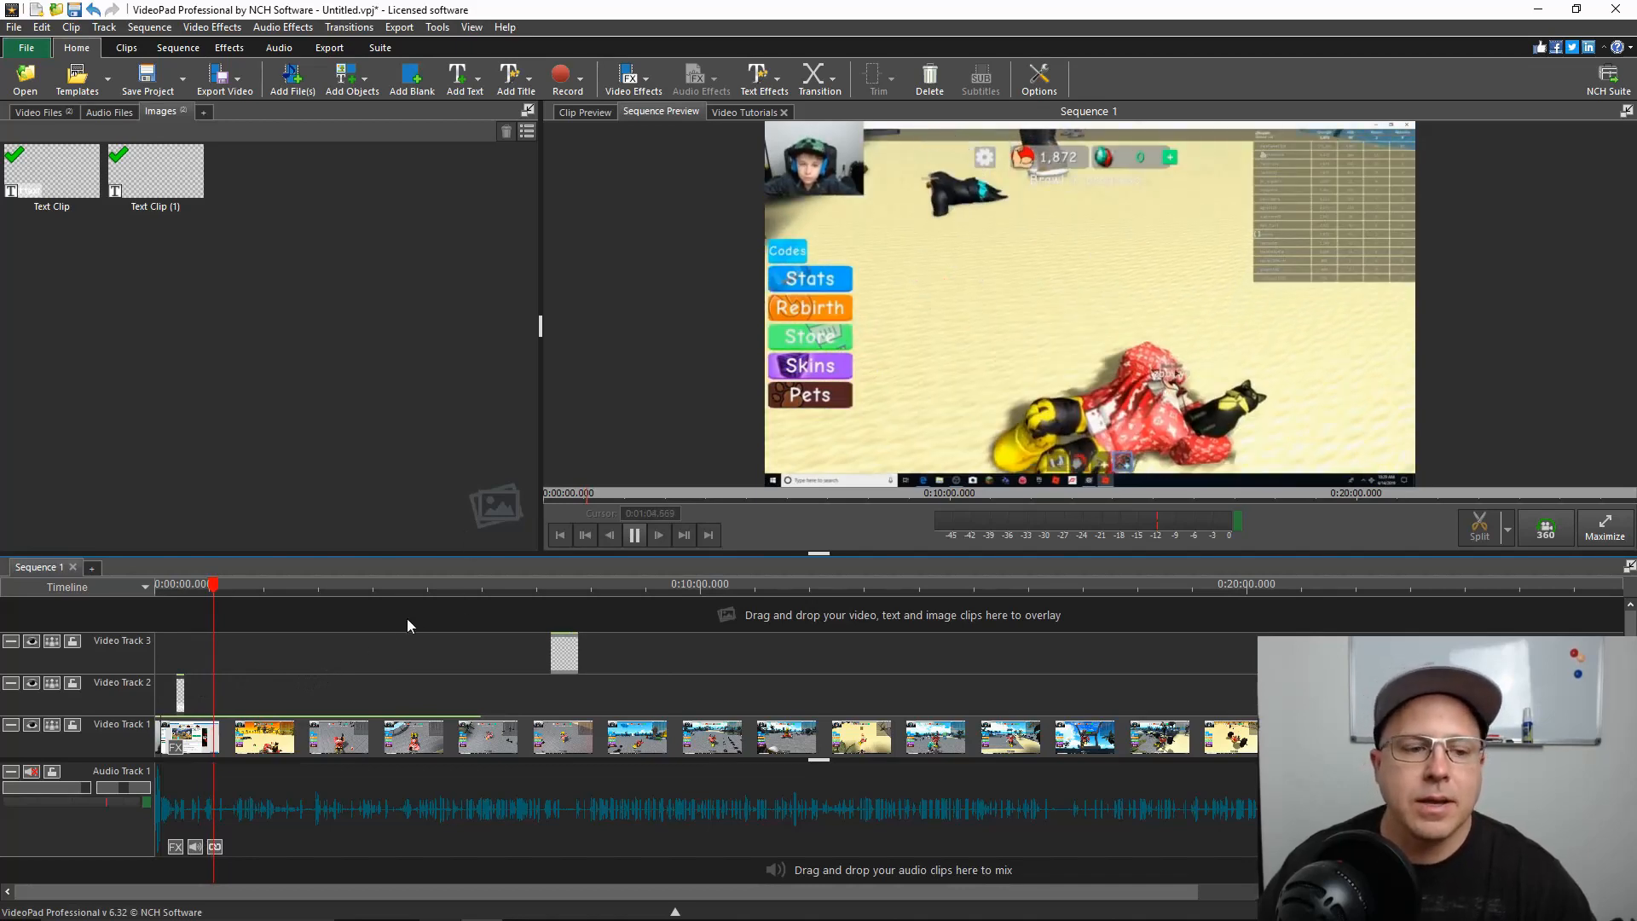
key("space")
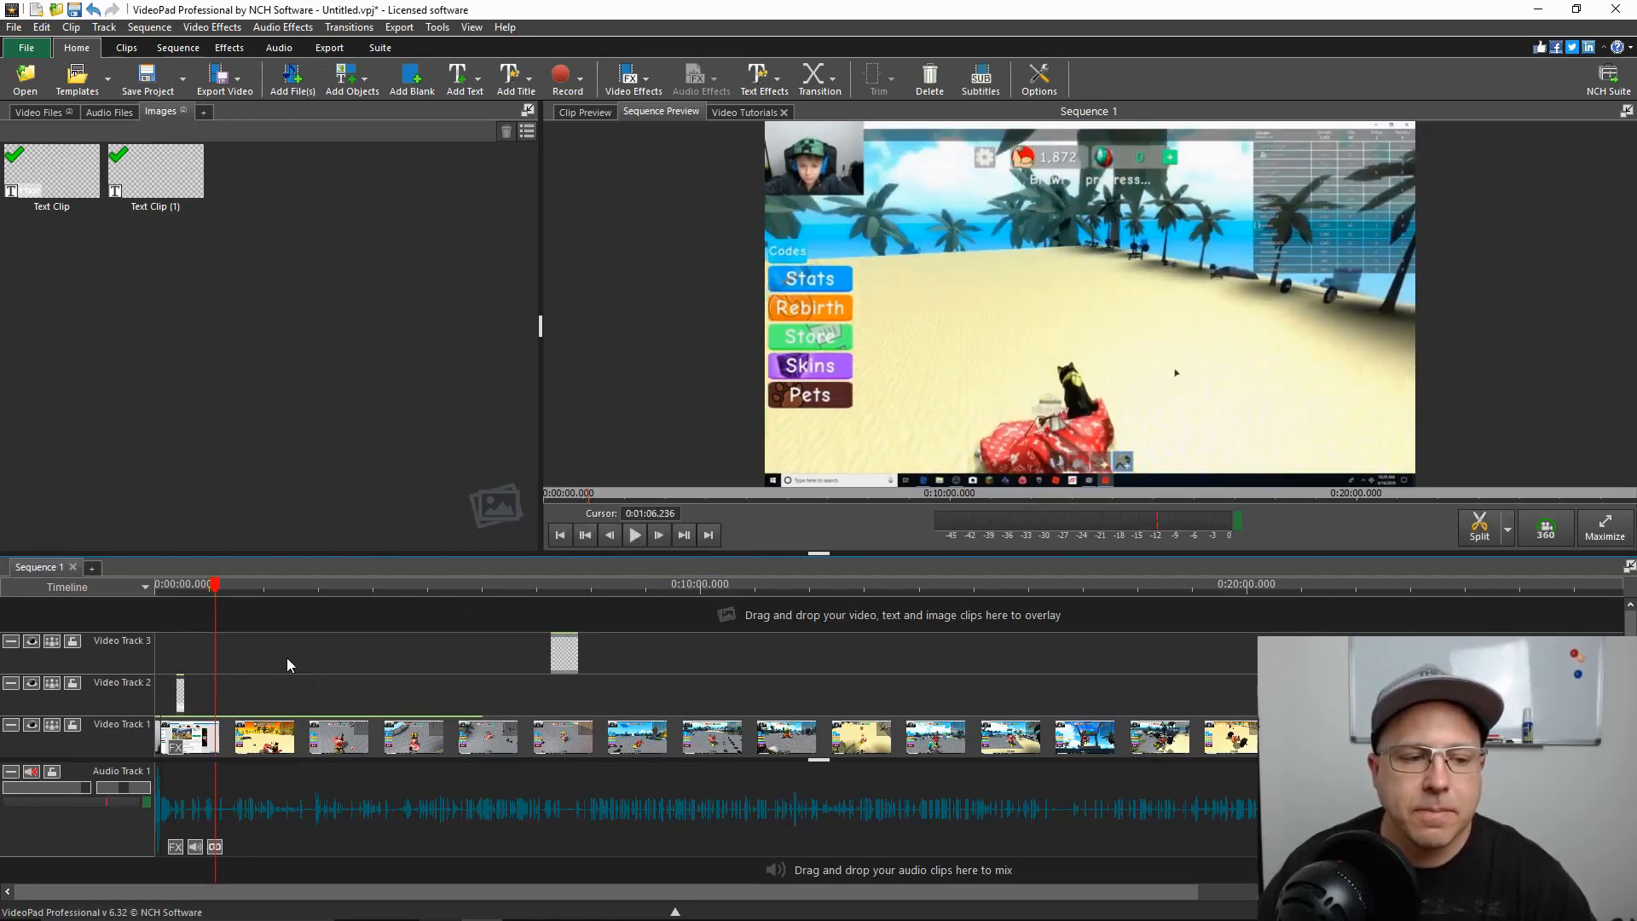
Collapse Video Track 3 and delete the text overlay clips from Video Track 3 and Video Track 2
left_click(7, 642)
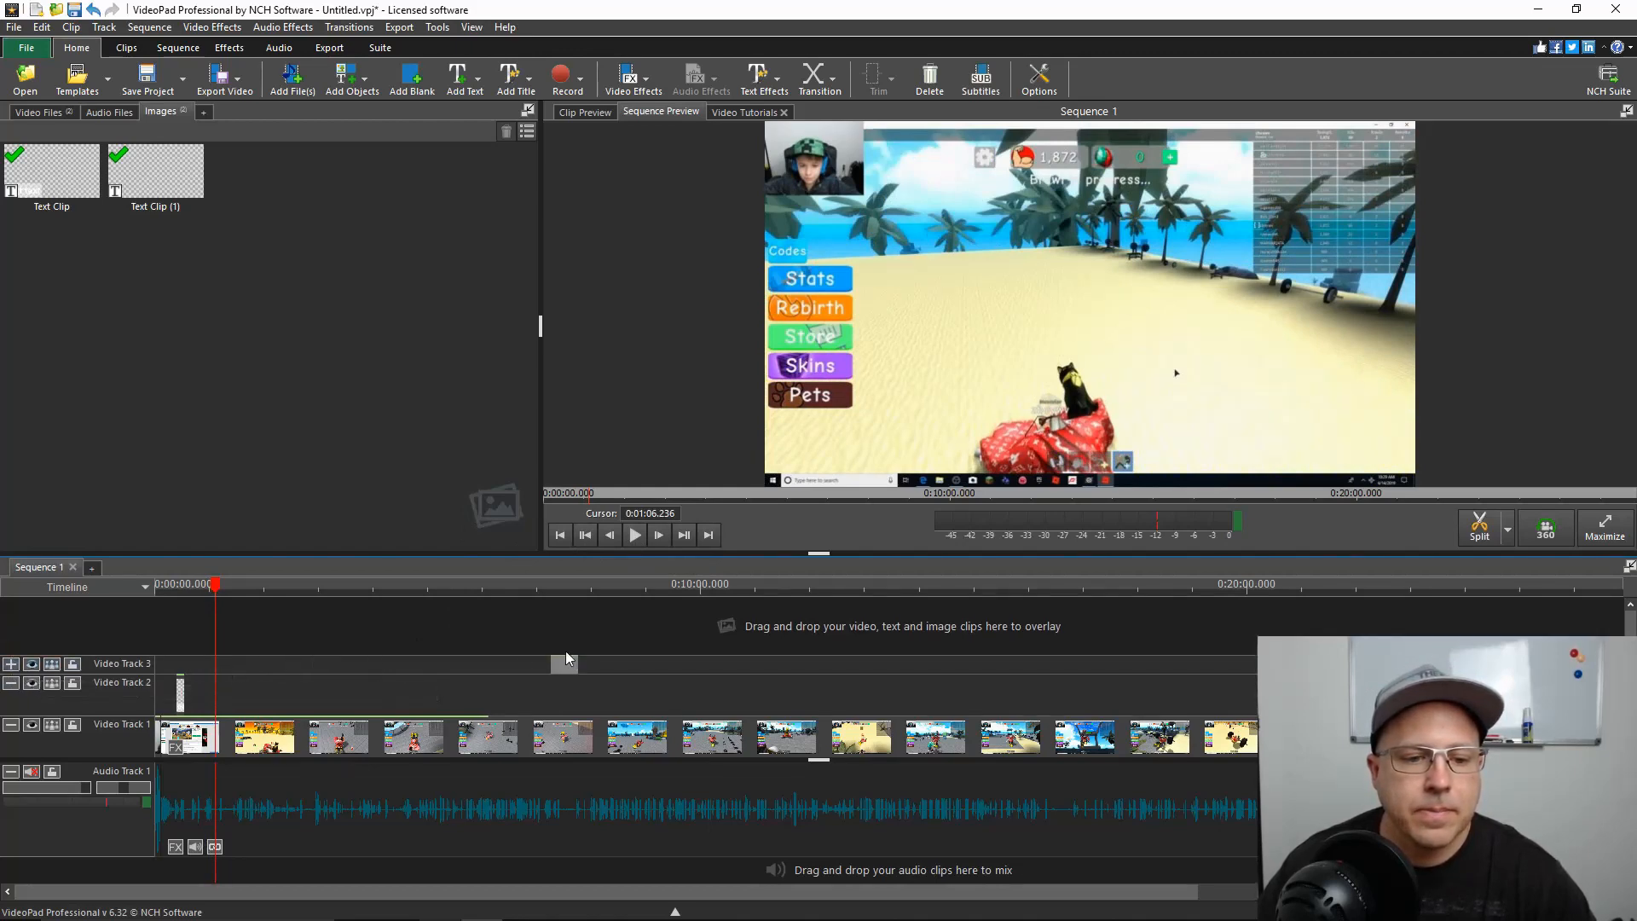
key("Delete")
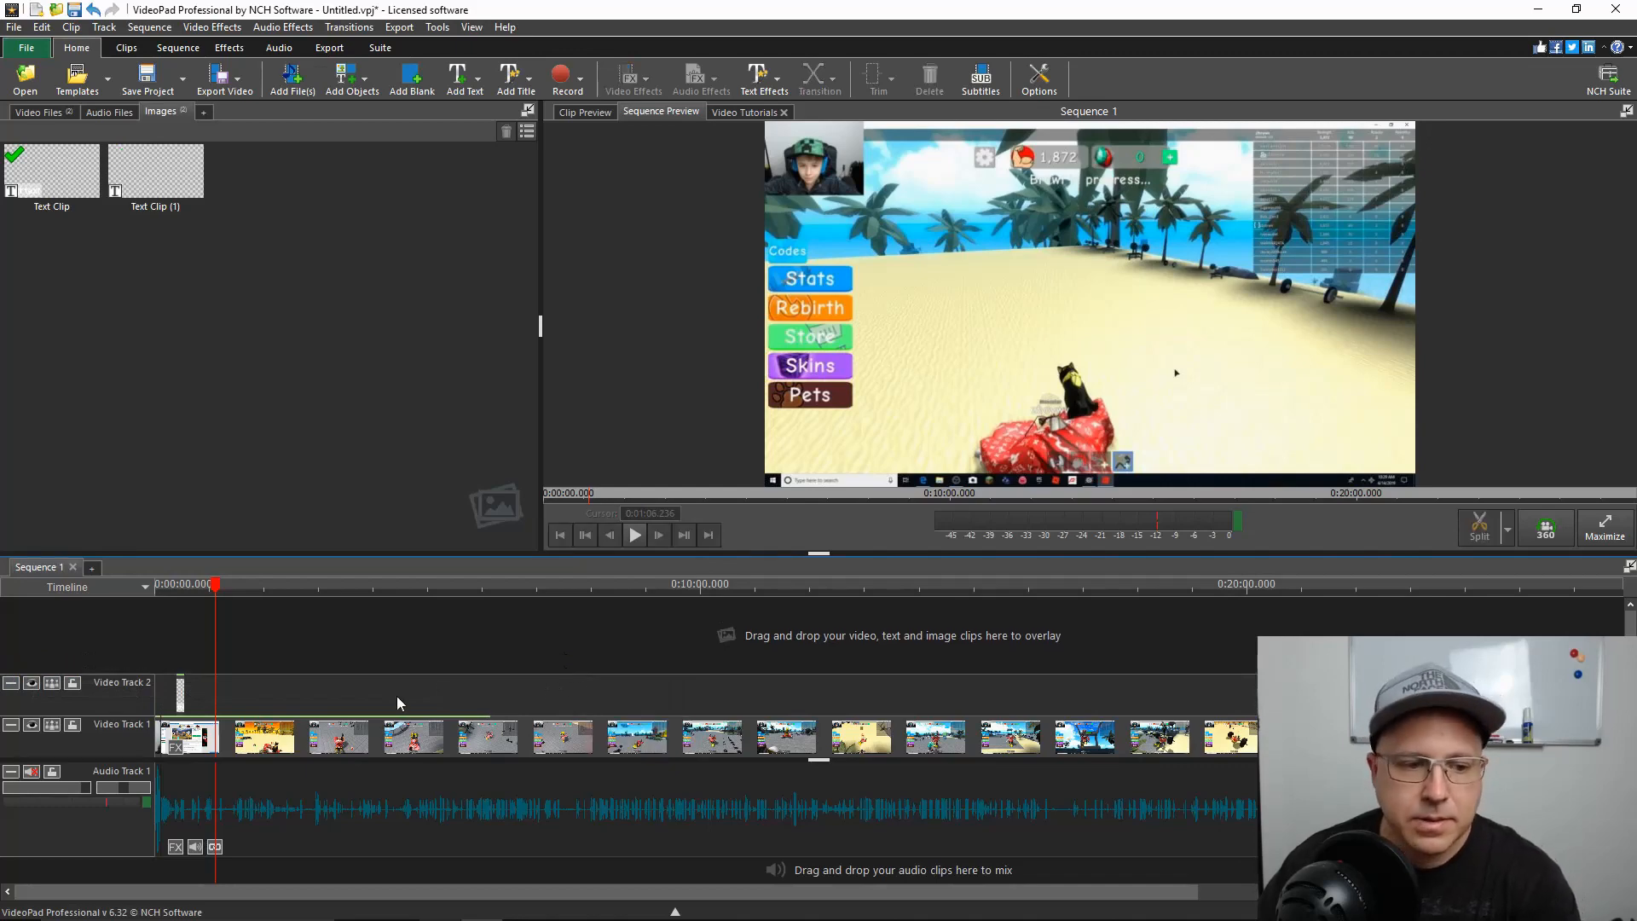
left_click(182, 695)
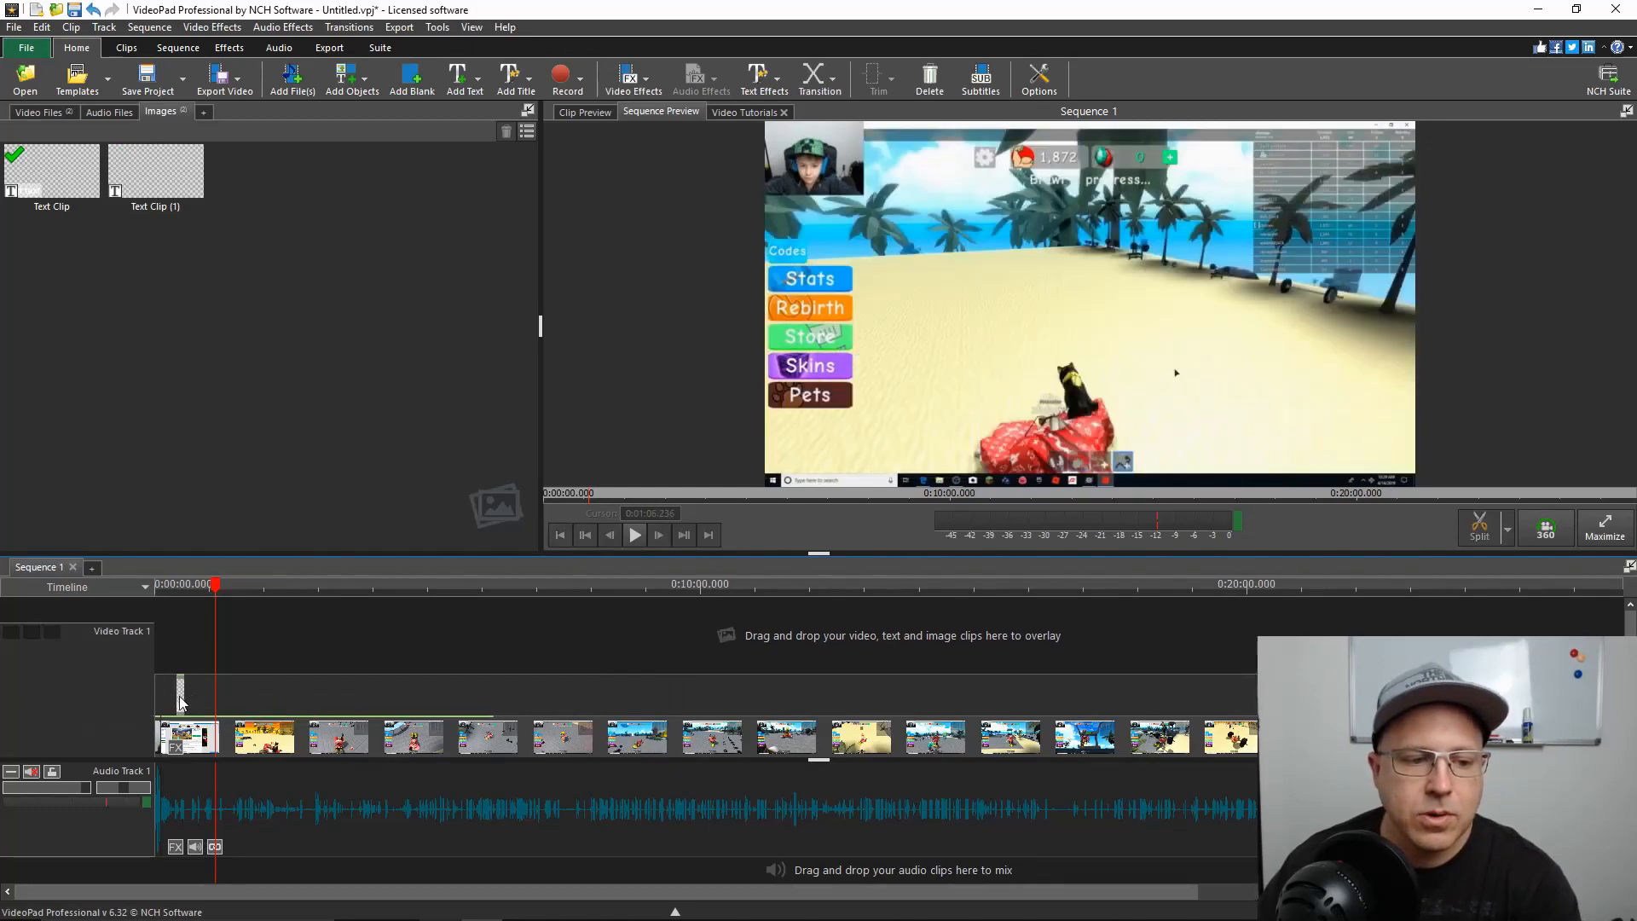
key("Delete")
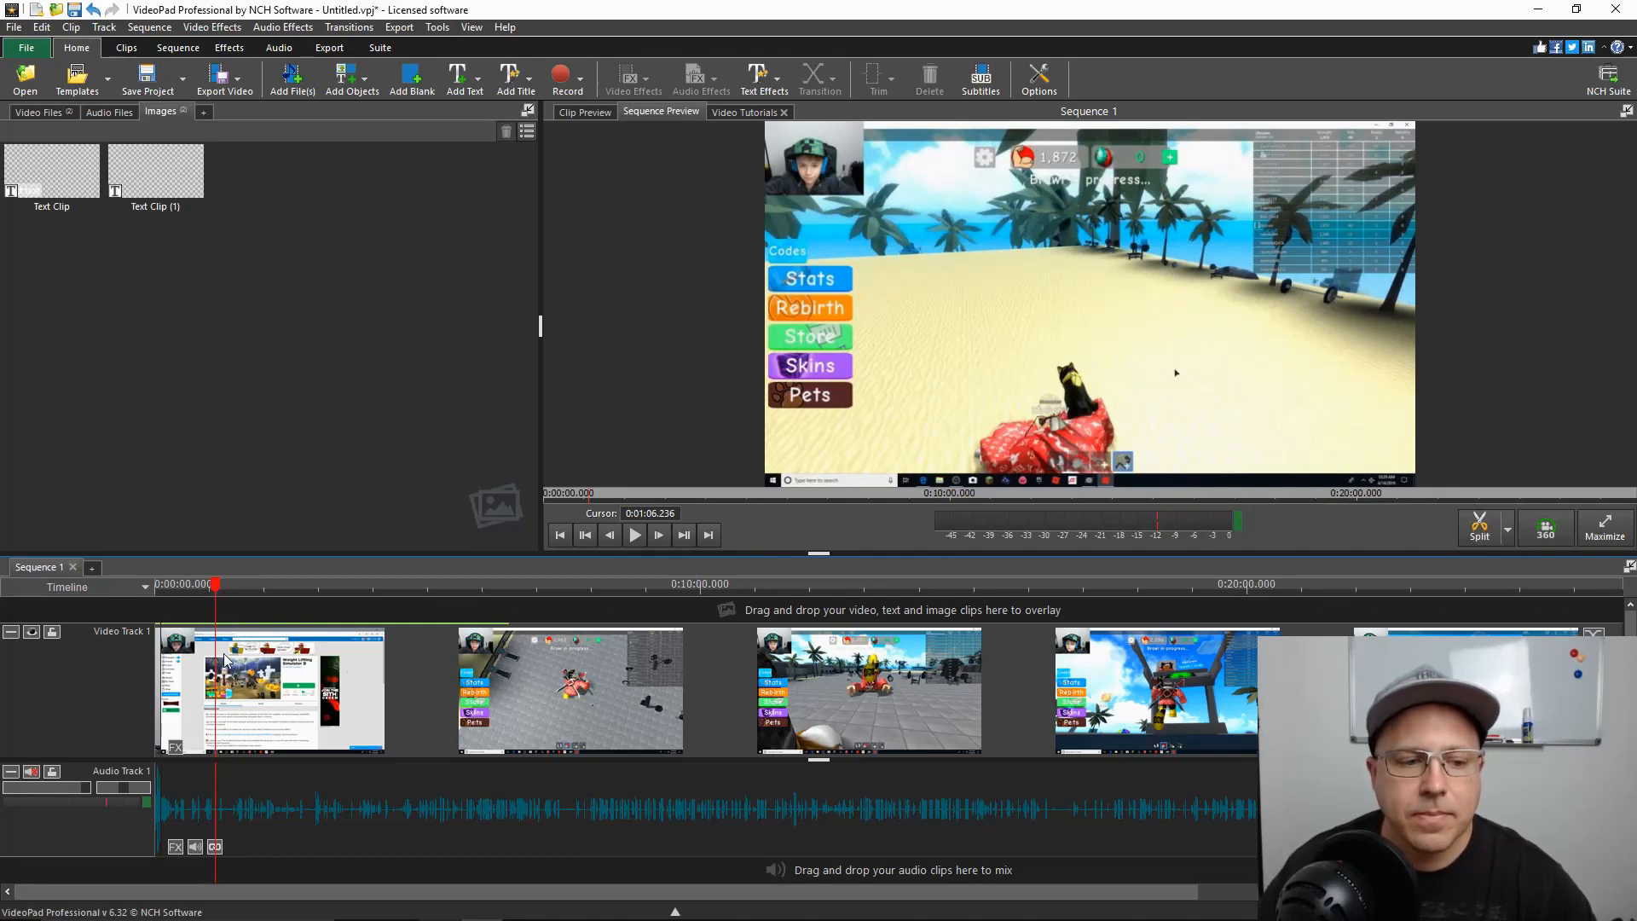
Split all tracks of the sequence at the playhead position, 0:01:06.236
right_click(216, 586)
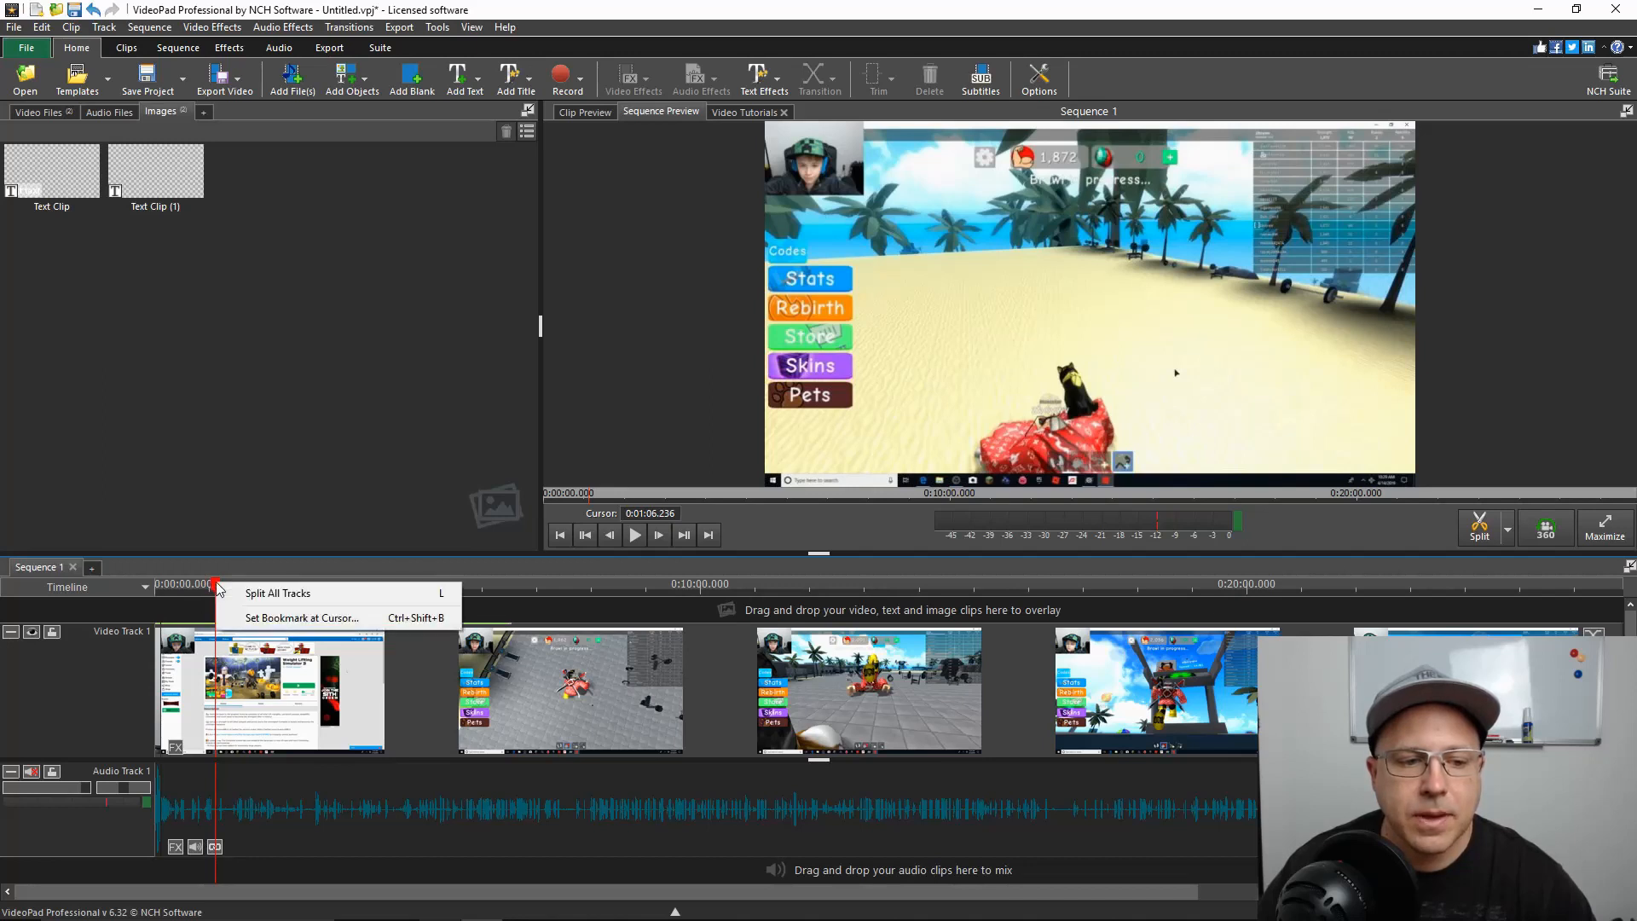
left_click(344, 594)
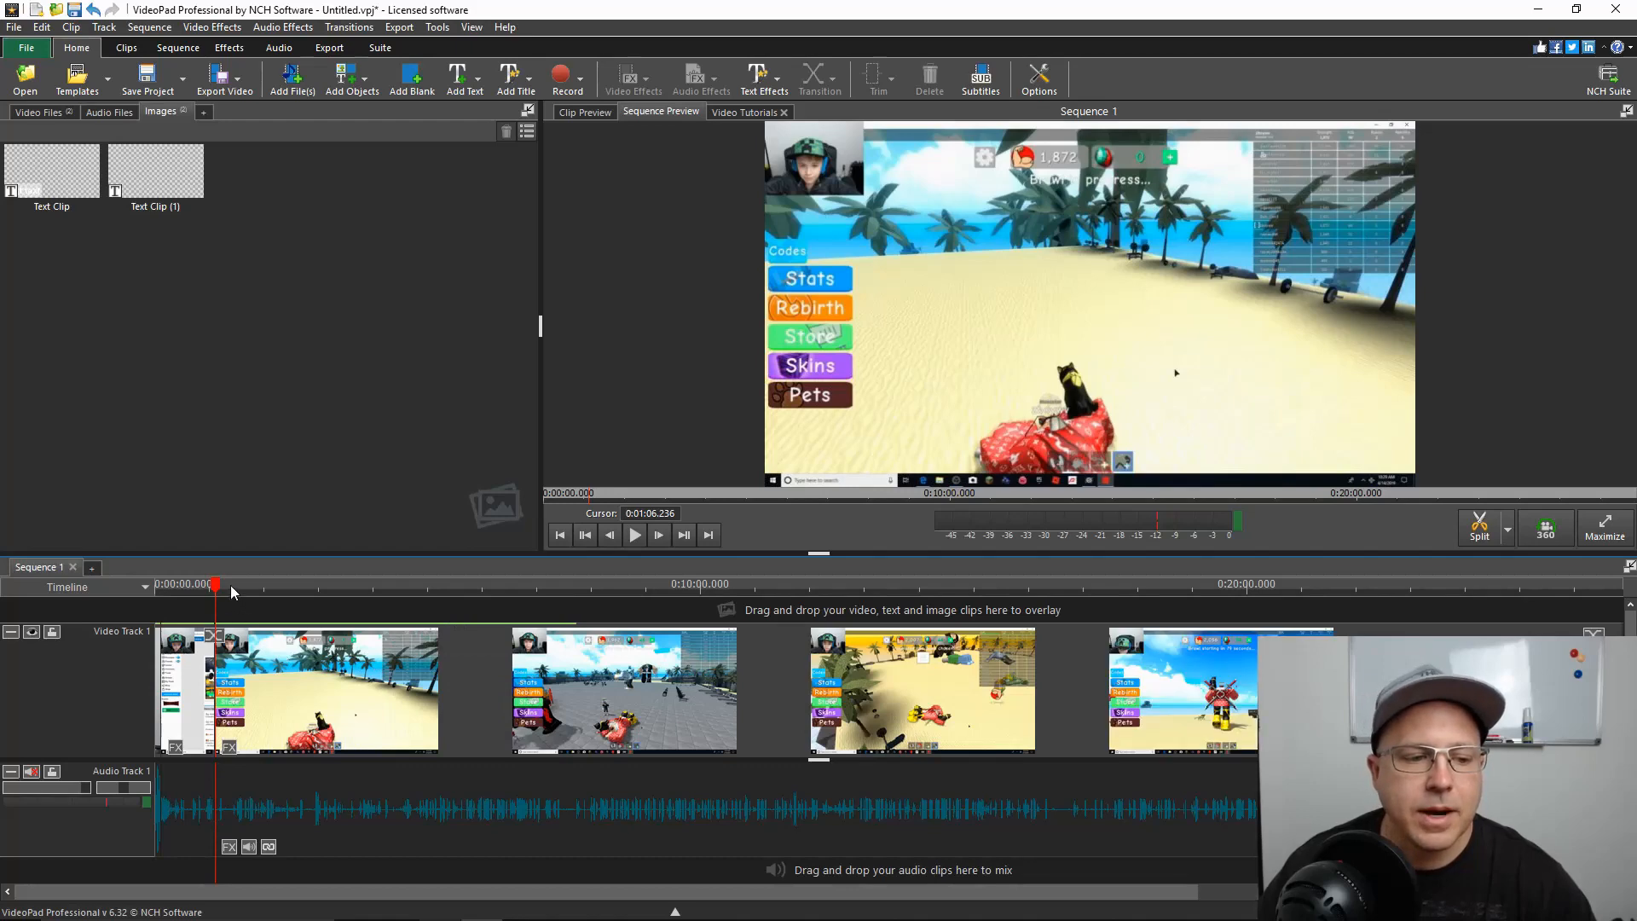
Split the gameplay video and its linked audio at 0:02:53.343
left_click_drag(219, 591, 309, 594)
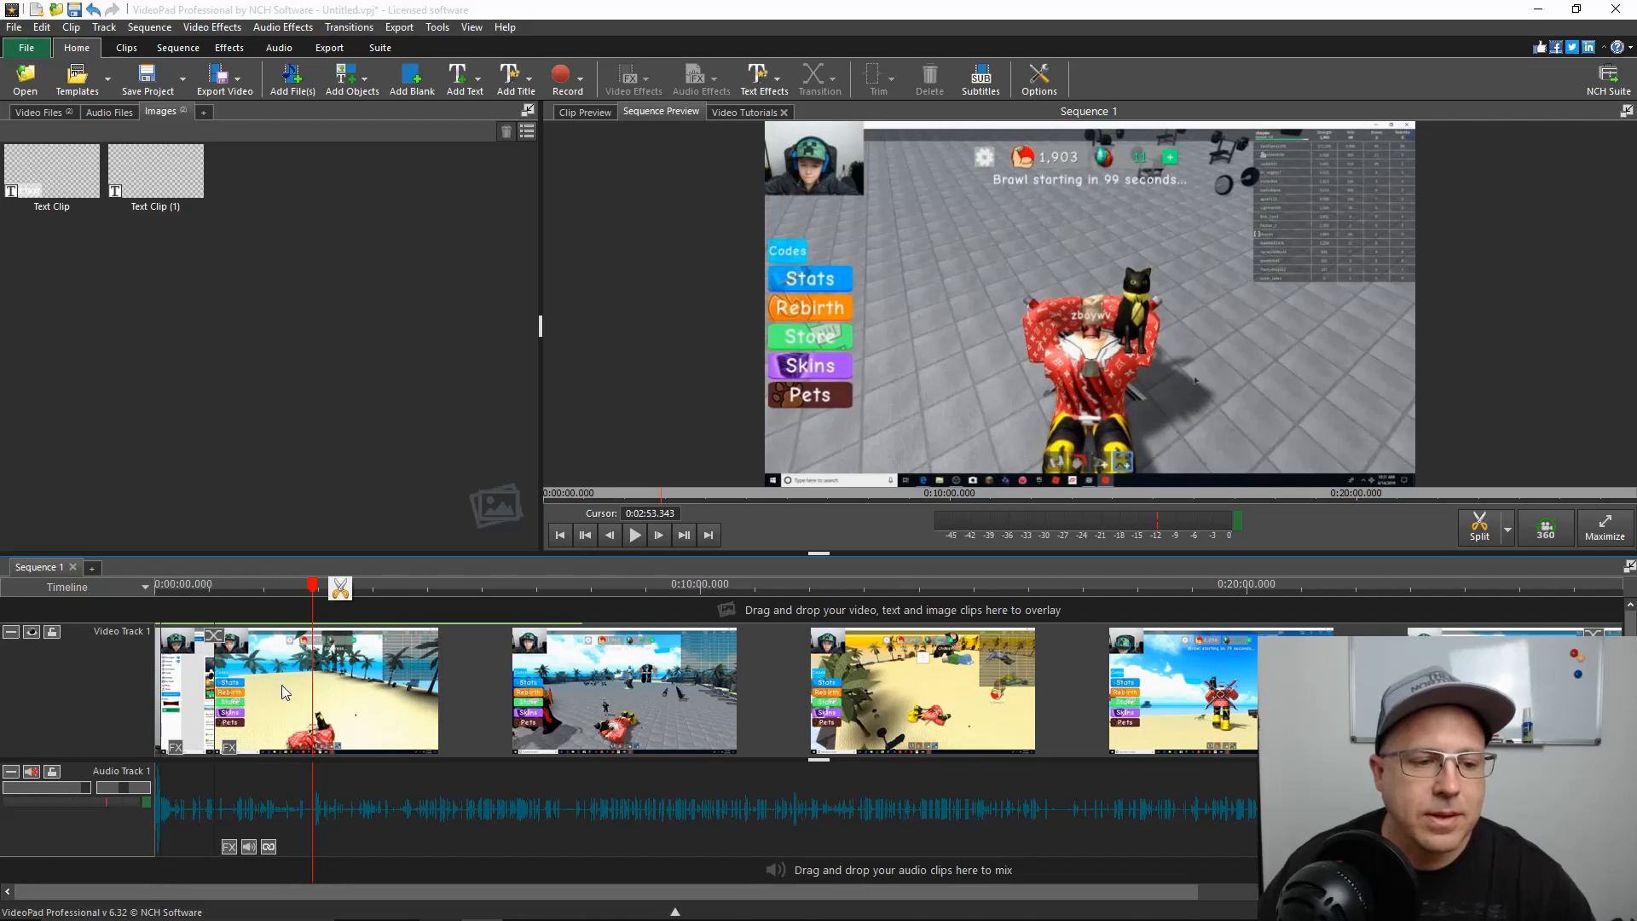
left_click(173, 657)
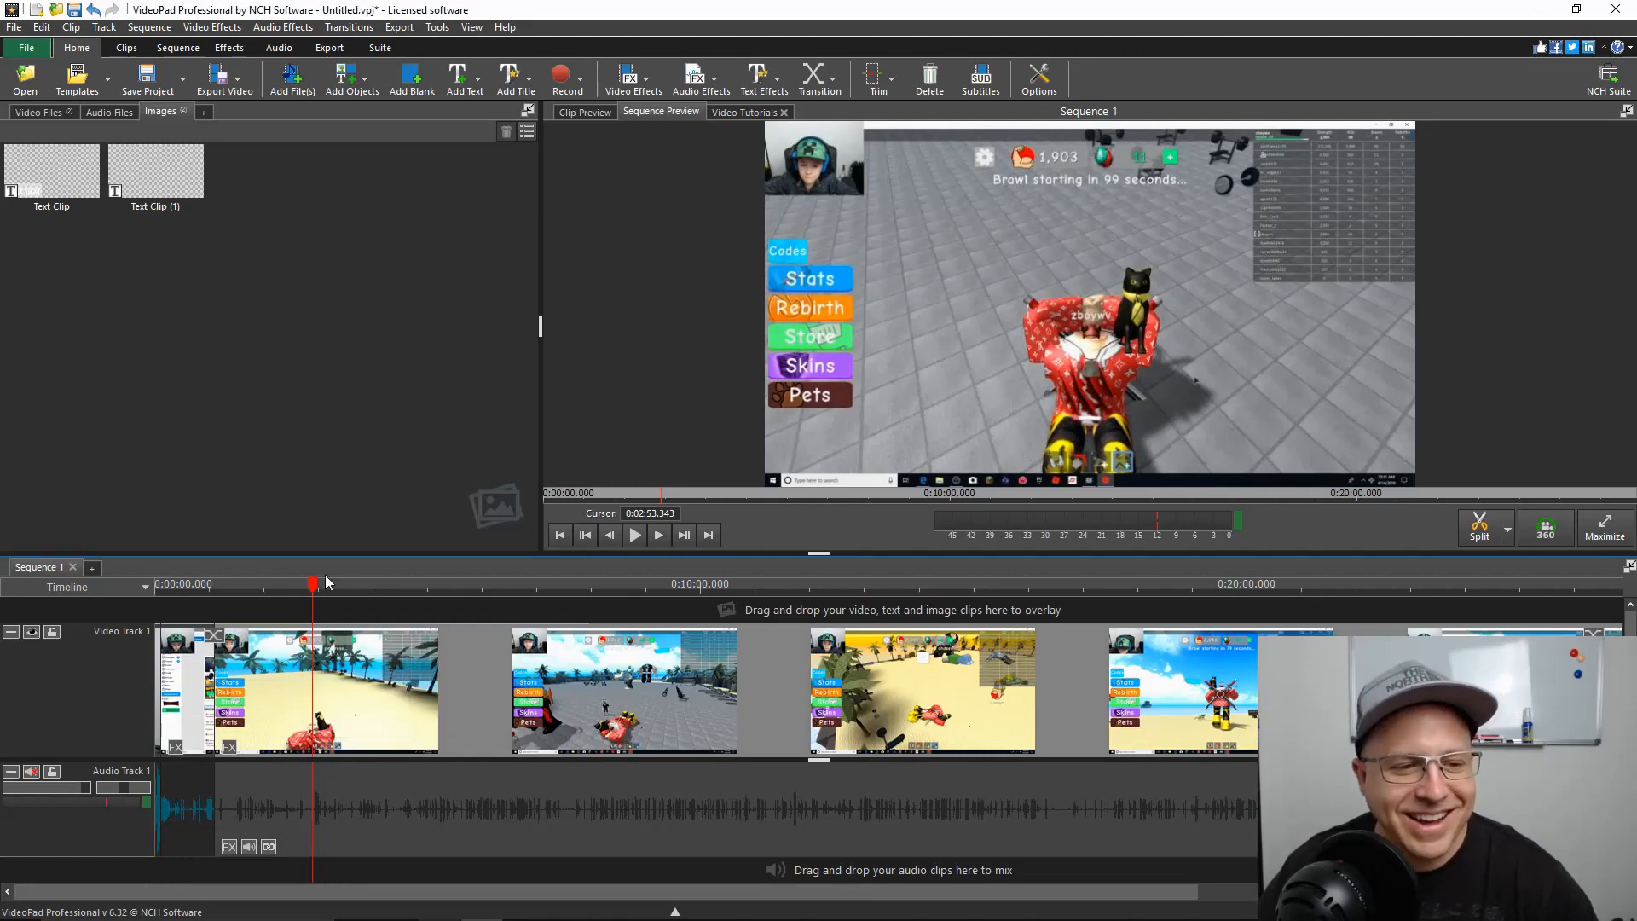
right_click(253, 662)
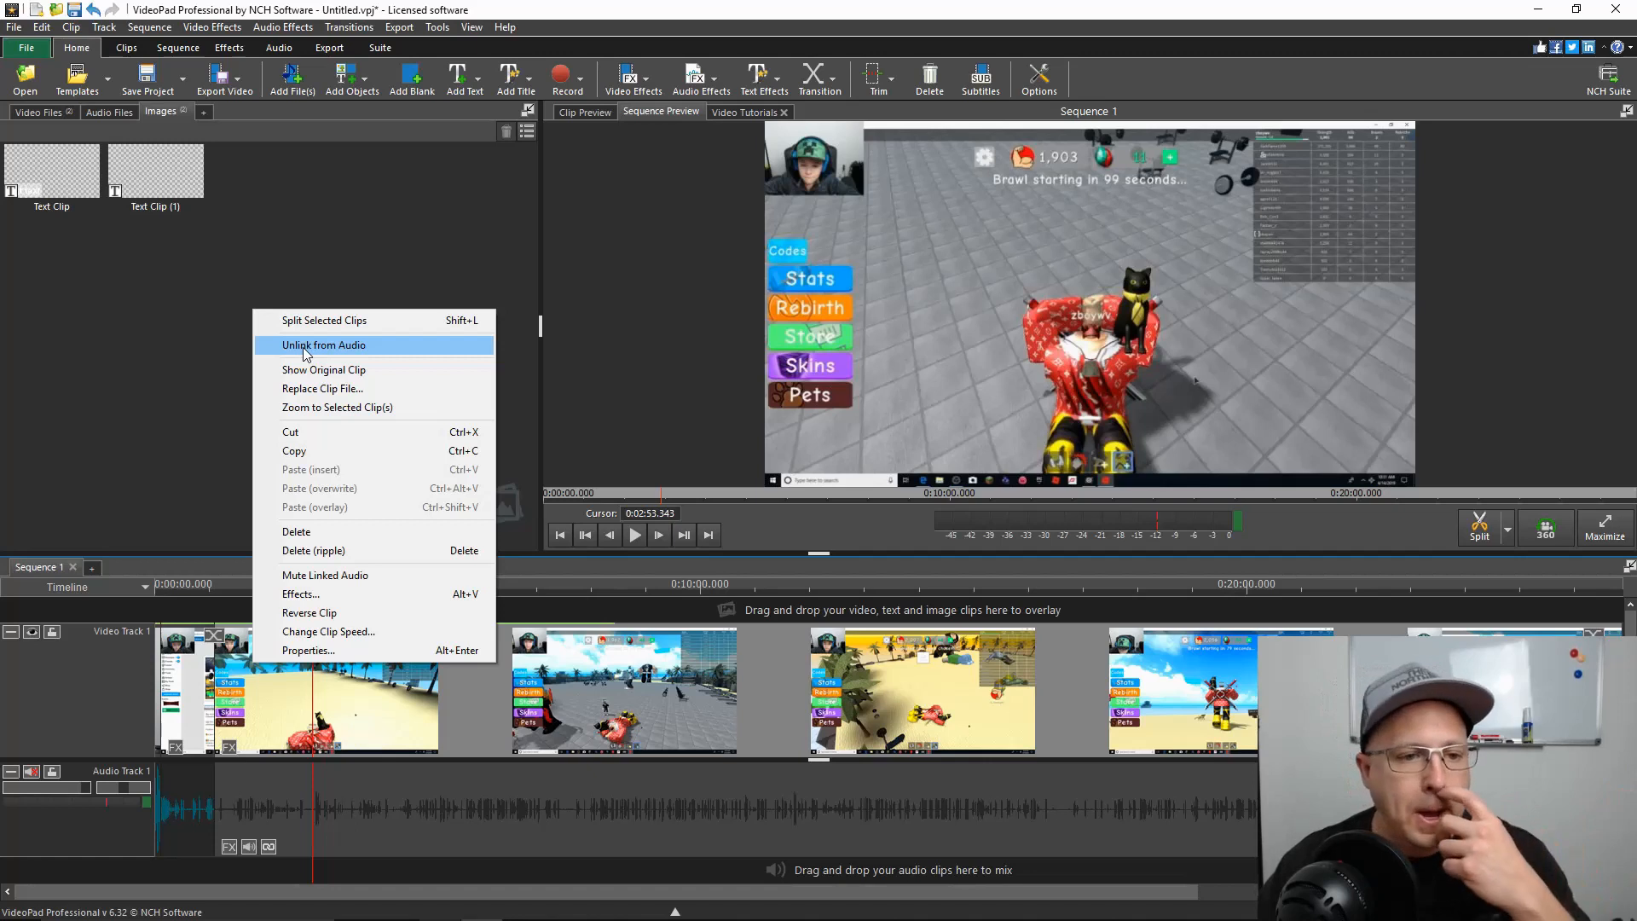
left_click(767, 517)
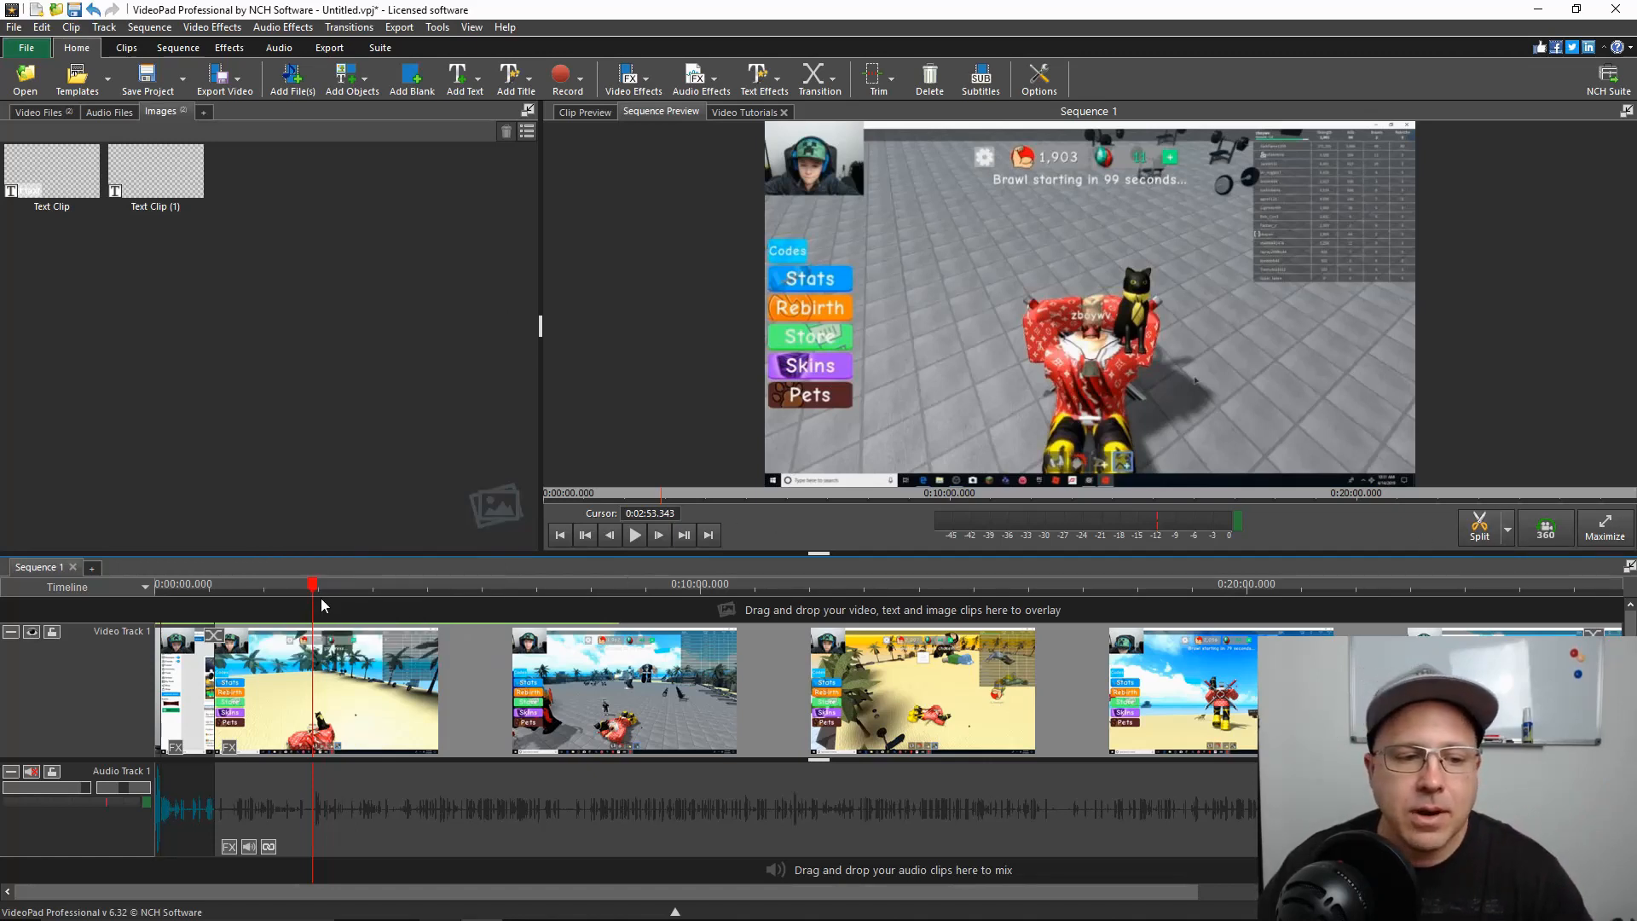
left_click(1472, 527)
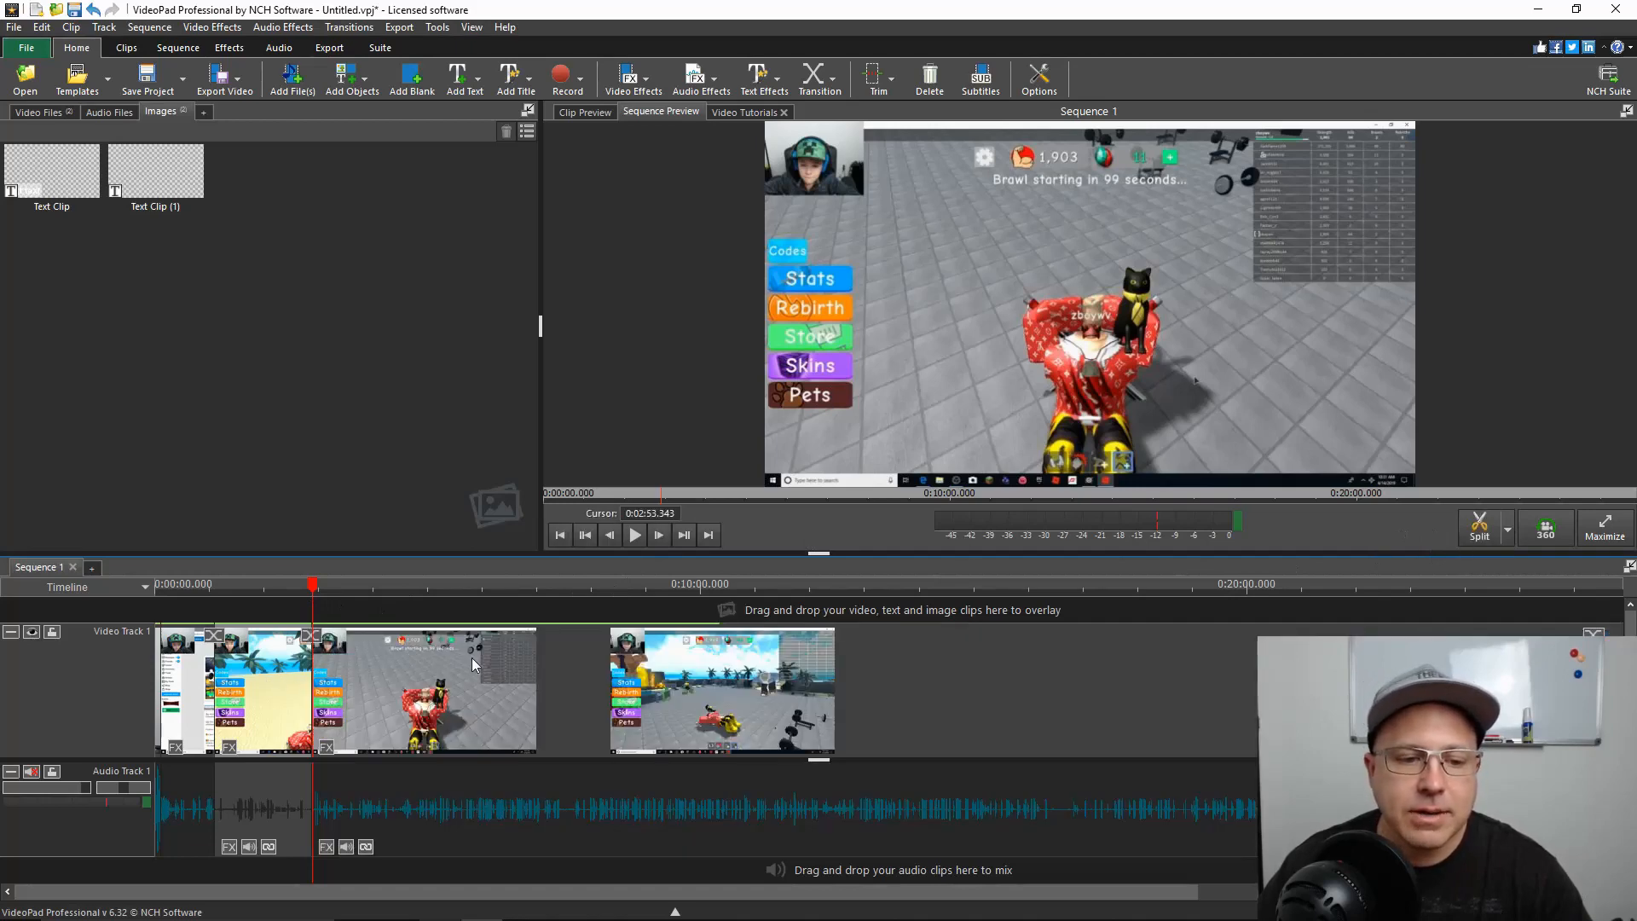
Split the gameplay clip at 0:03:38.319 and delete the section between that cut and the previous one at 0:02:53.343
left_click_drag(314, 595, 353, 589)
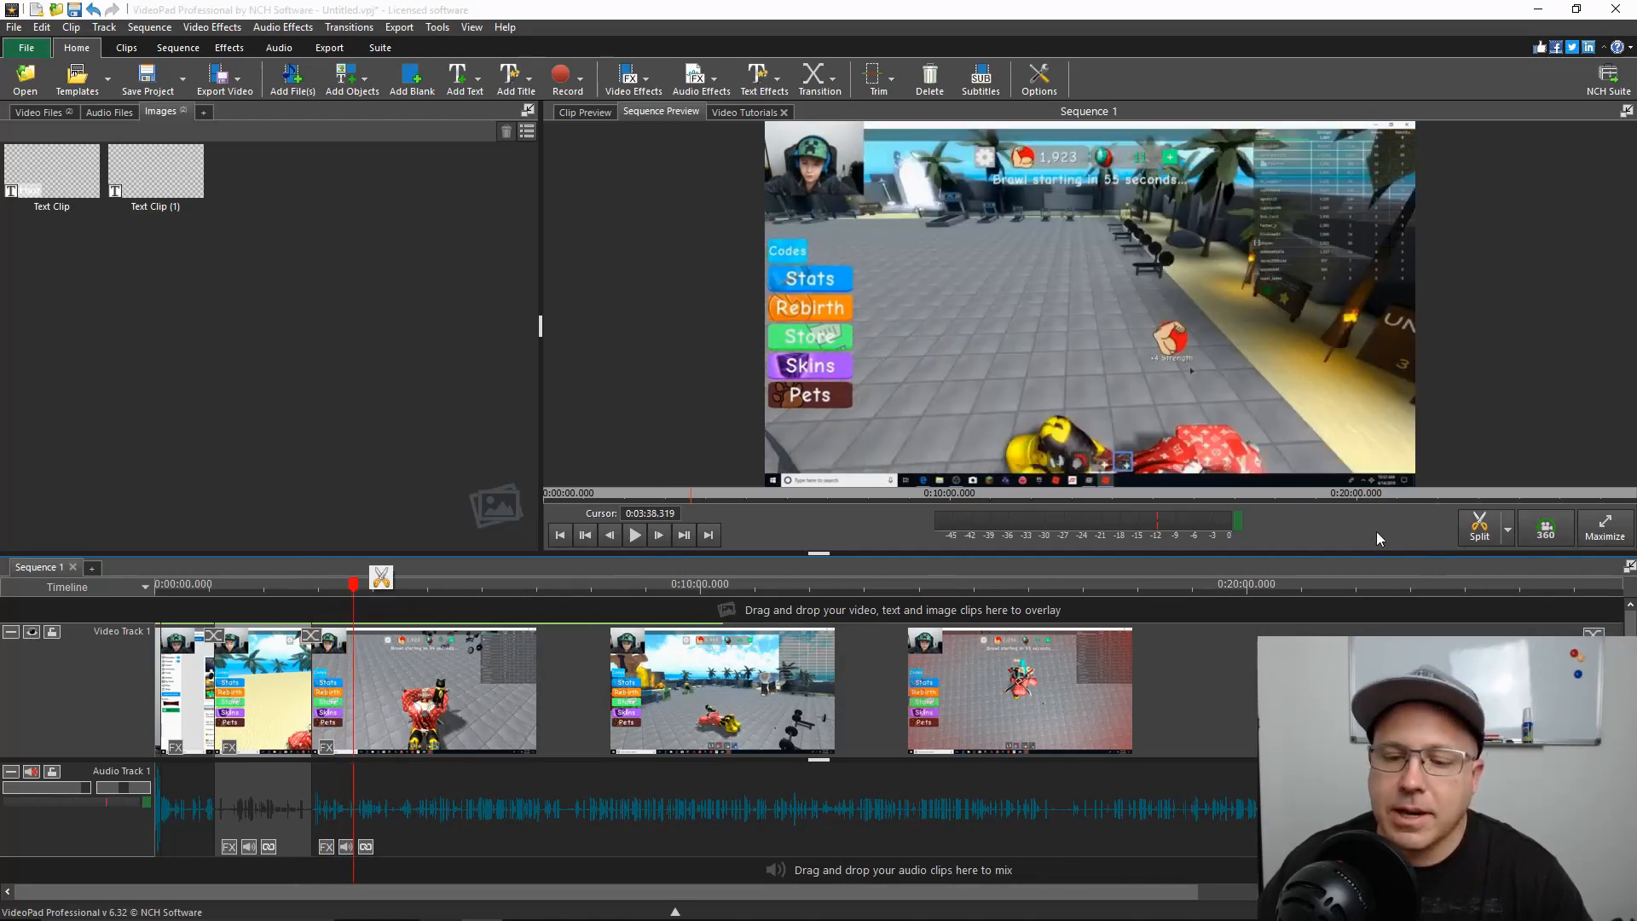
left_click(381, 579)
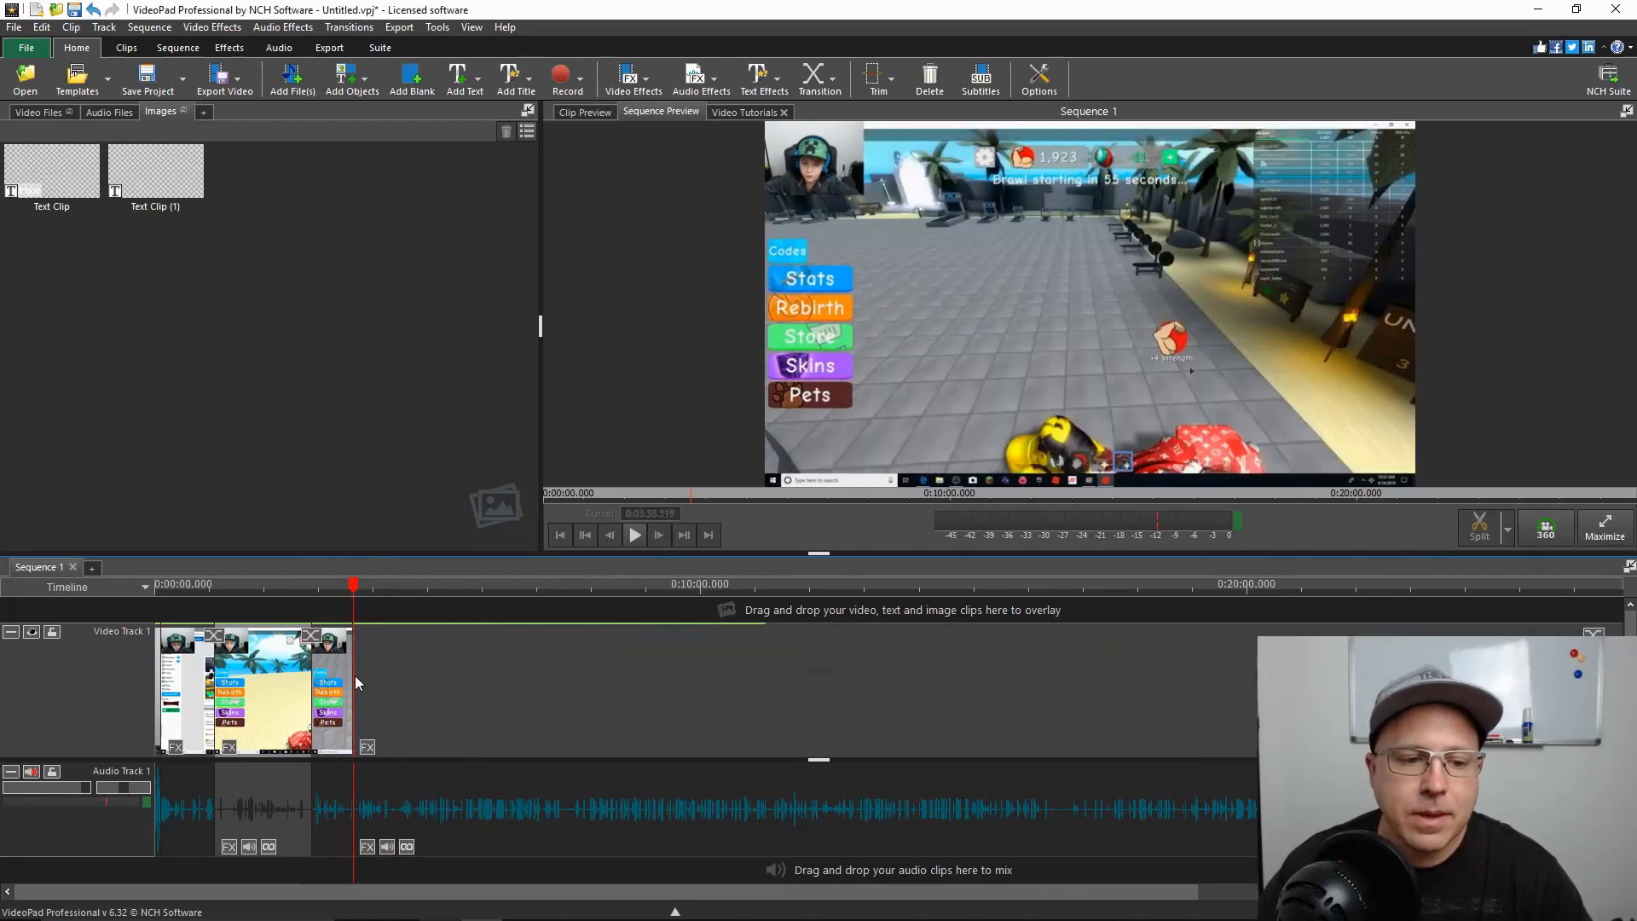
left_click(329, 676)
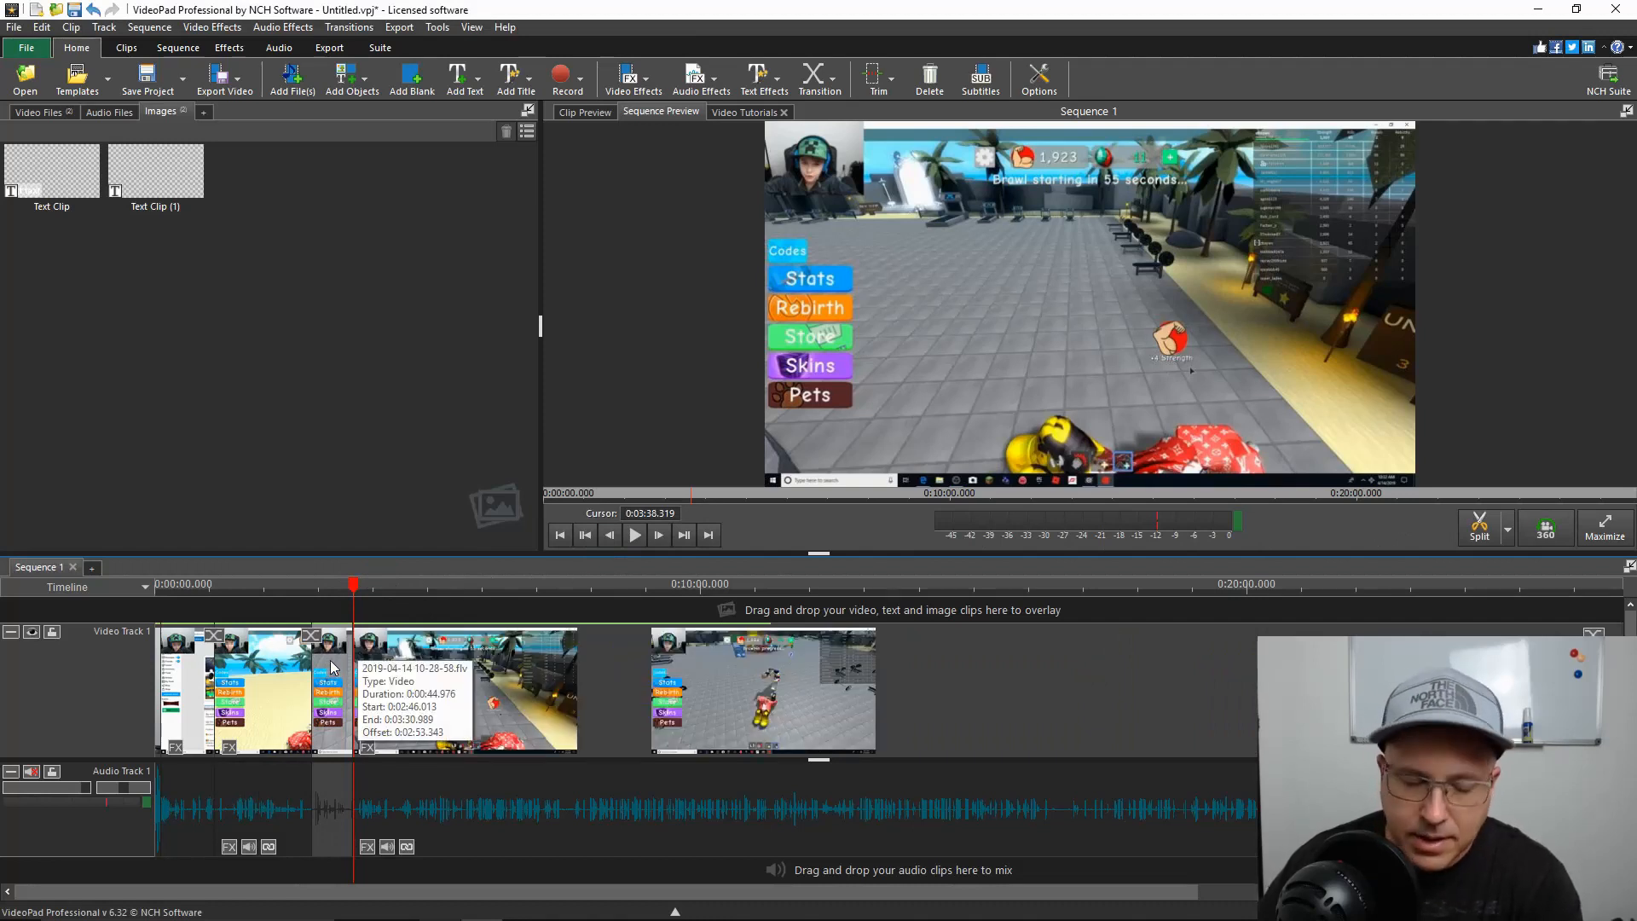
key("Delete")
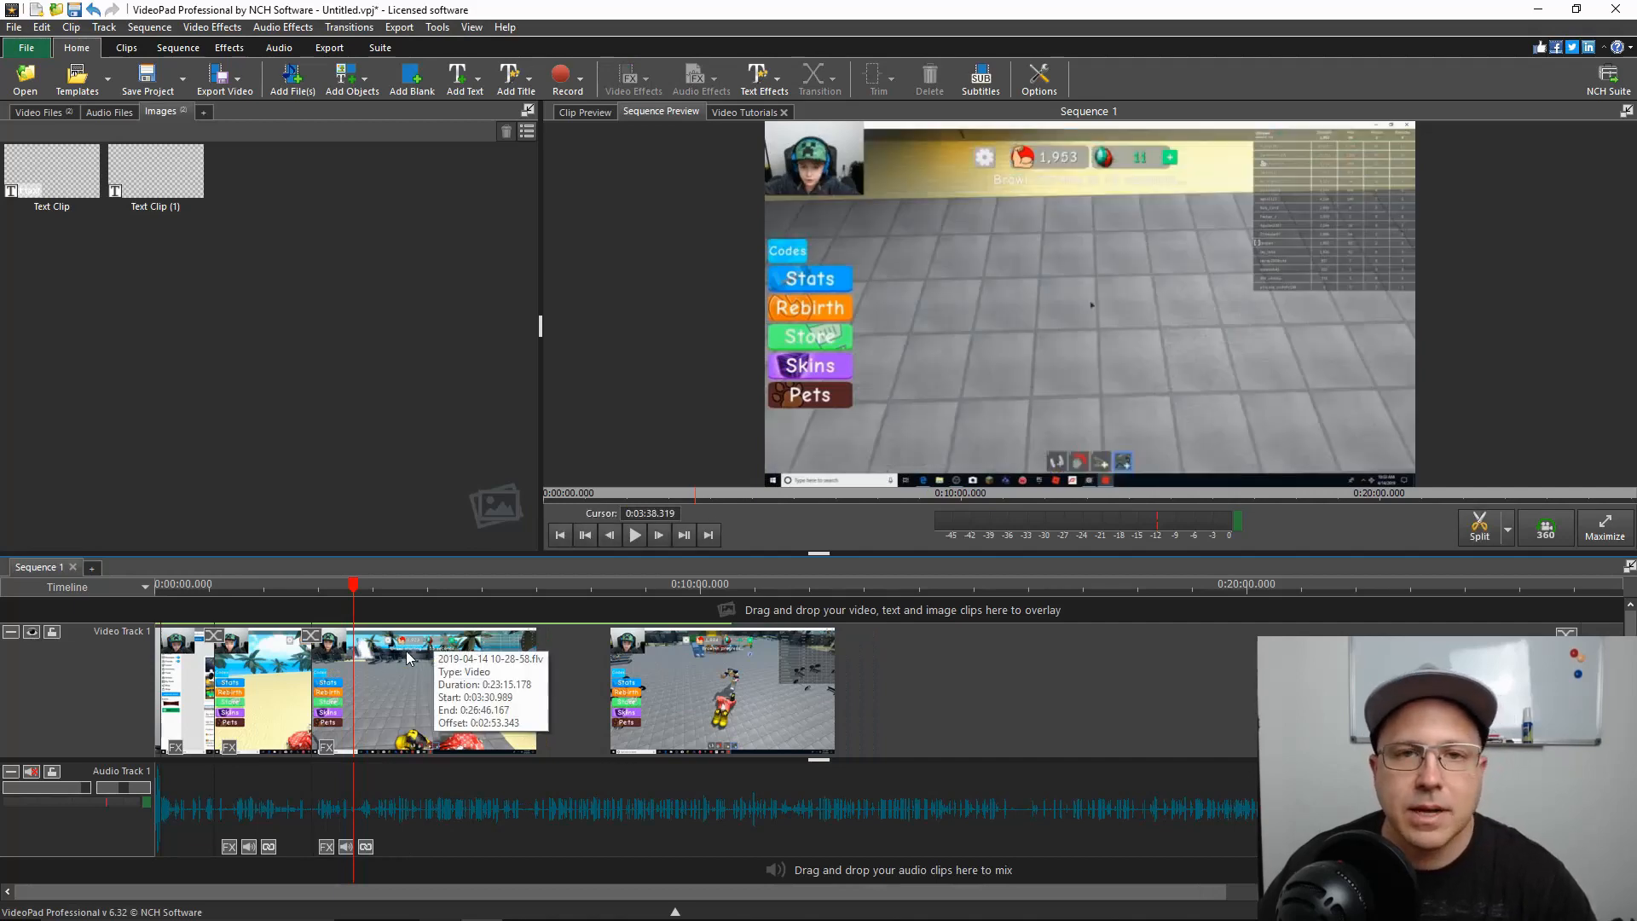
Split the sequence at 0:07:02.583 and 0:07:38.188, and delete the section between the two cuts
left_click(324, 602)
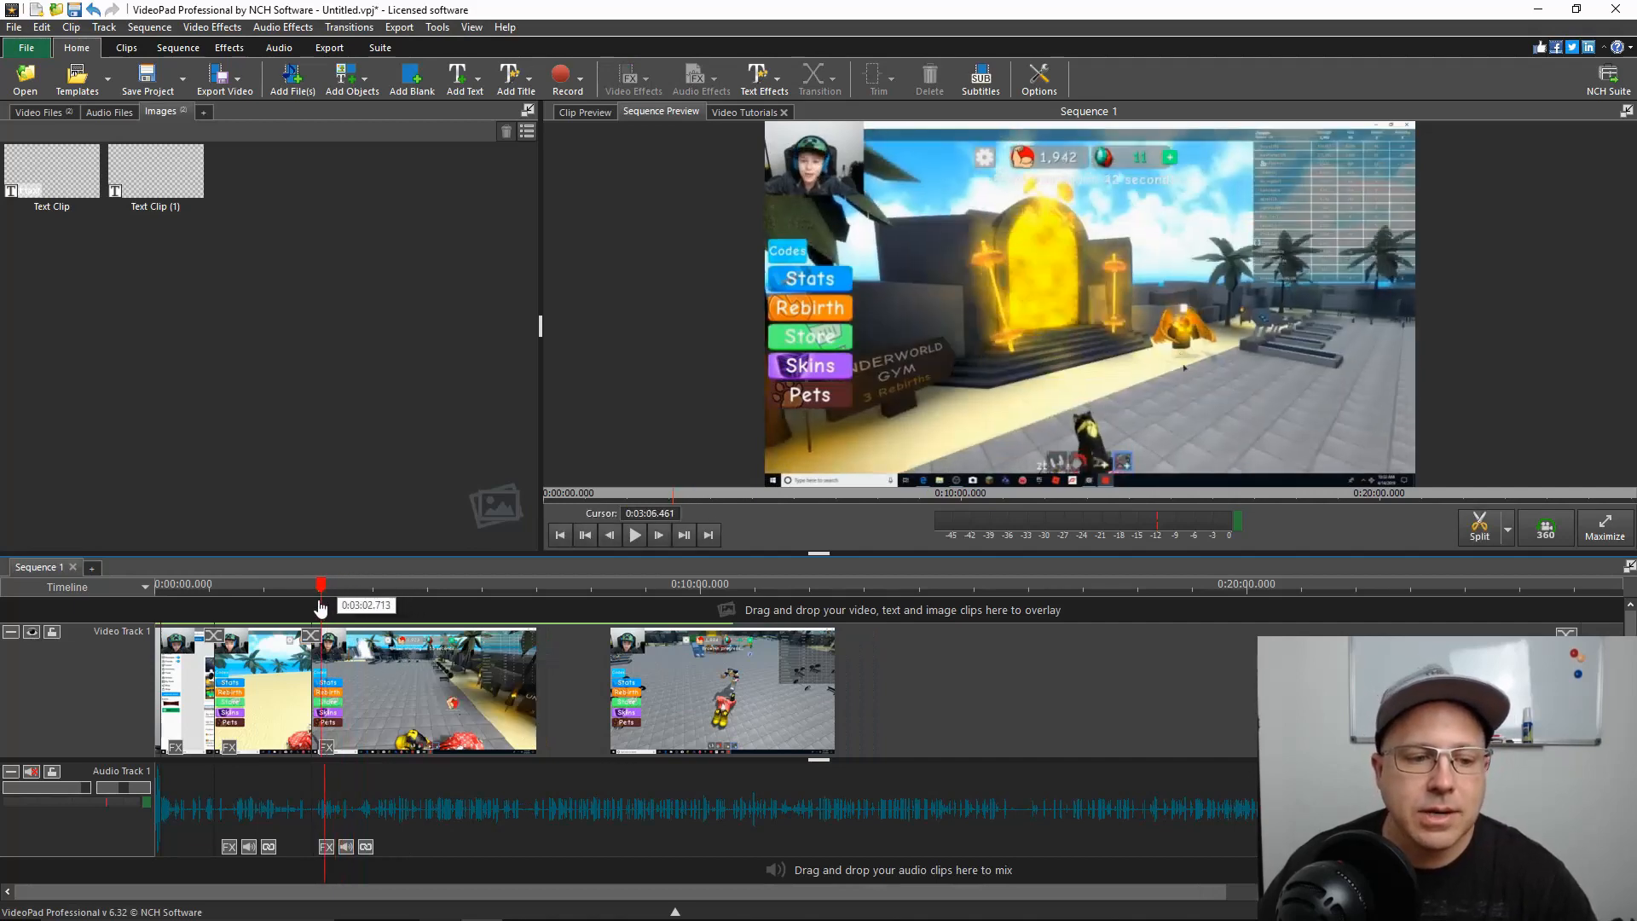
left_click(289, 587)
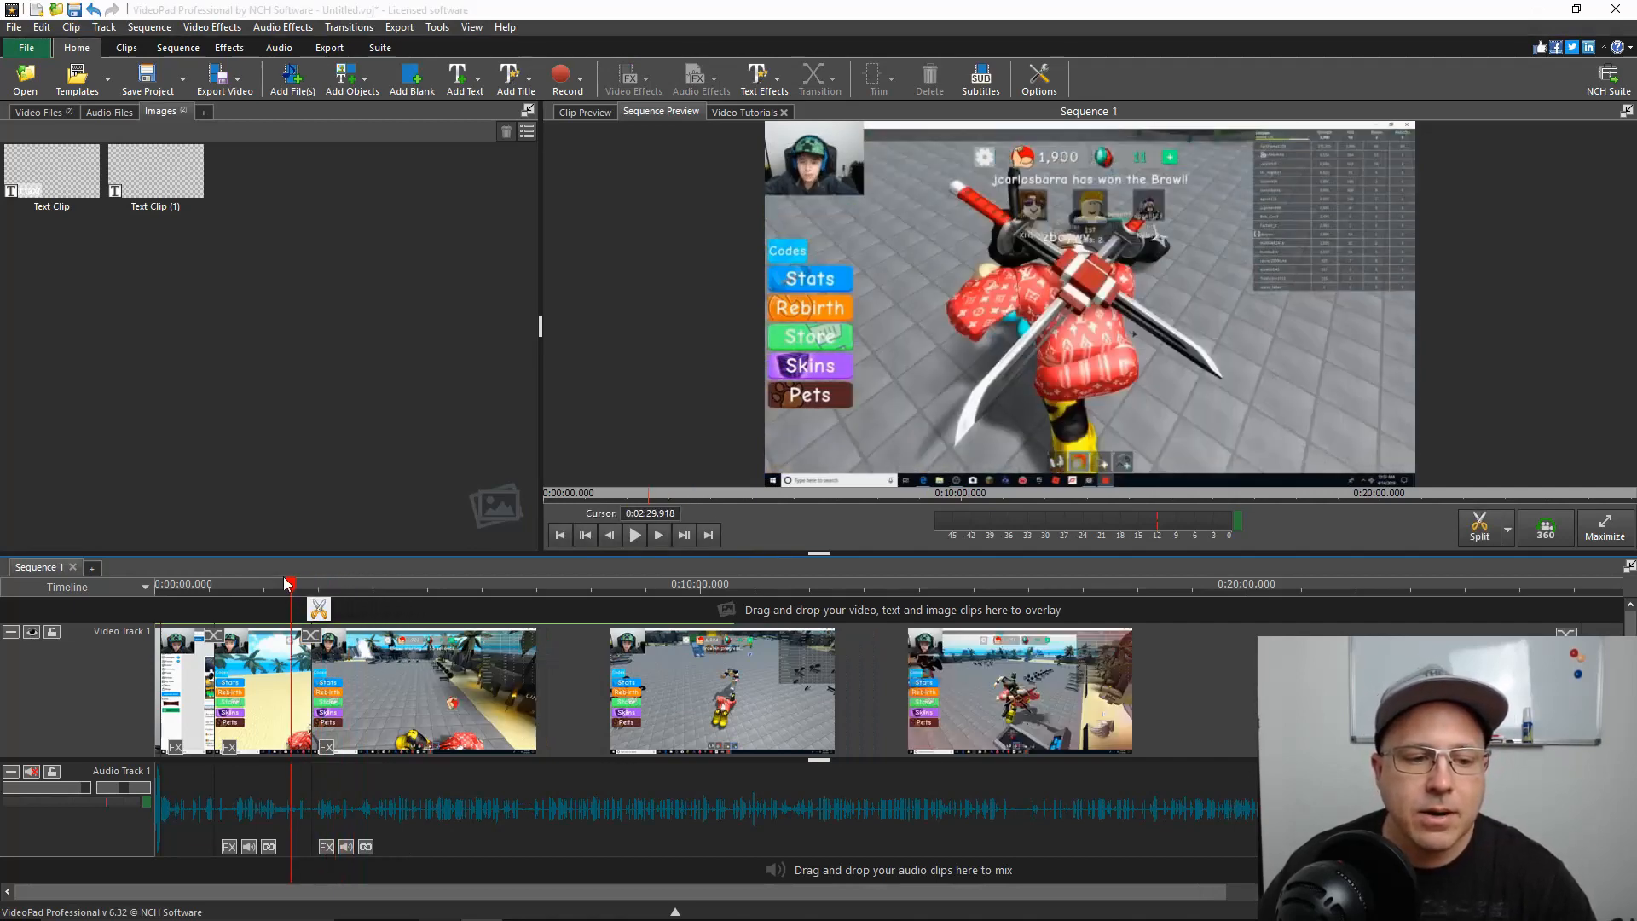
left_click(539, 587)
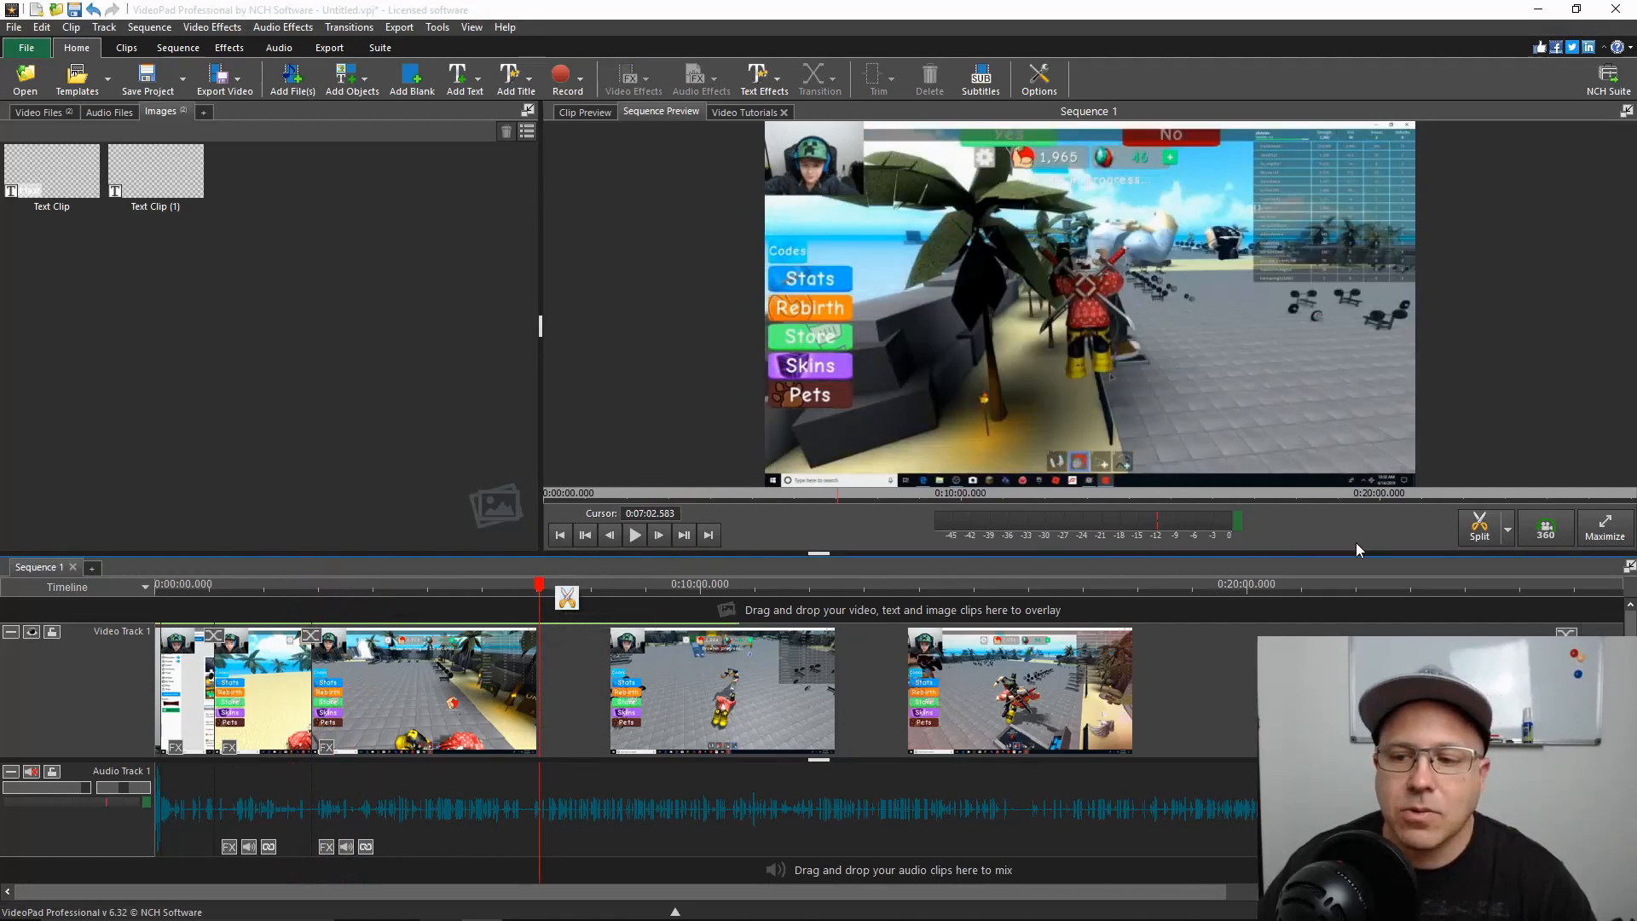
left_click(567, 598)
left_click_drag(561, 594, 573, 590)
left_click(605, 589)
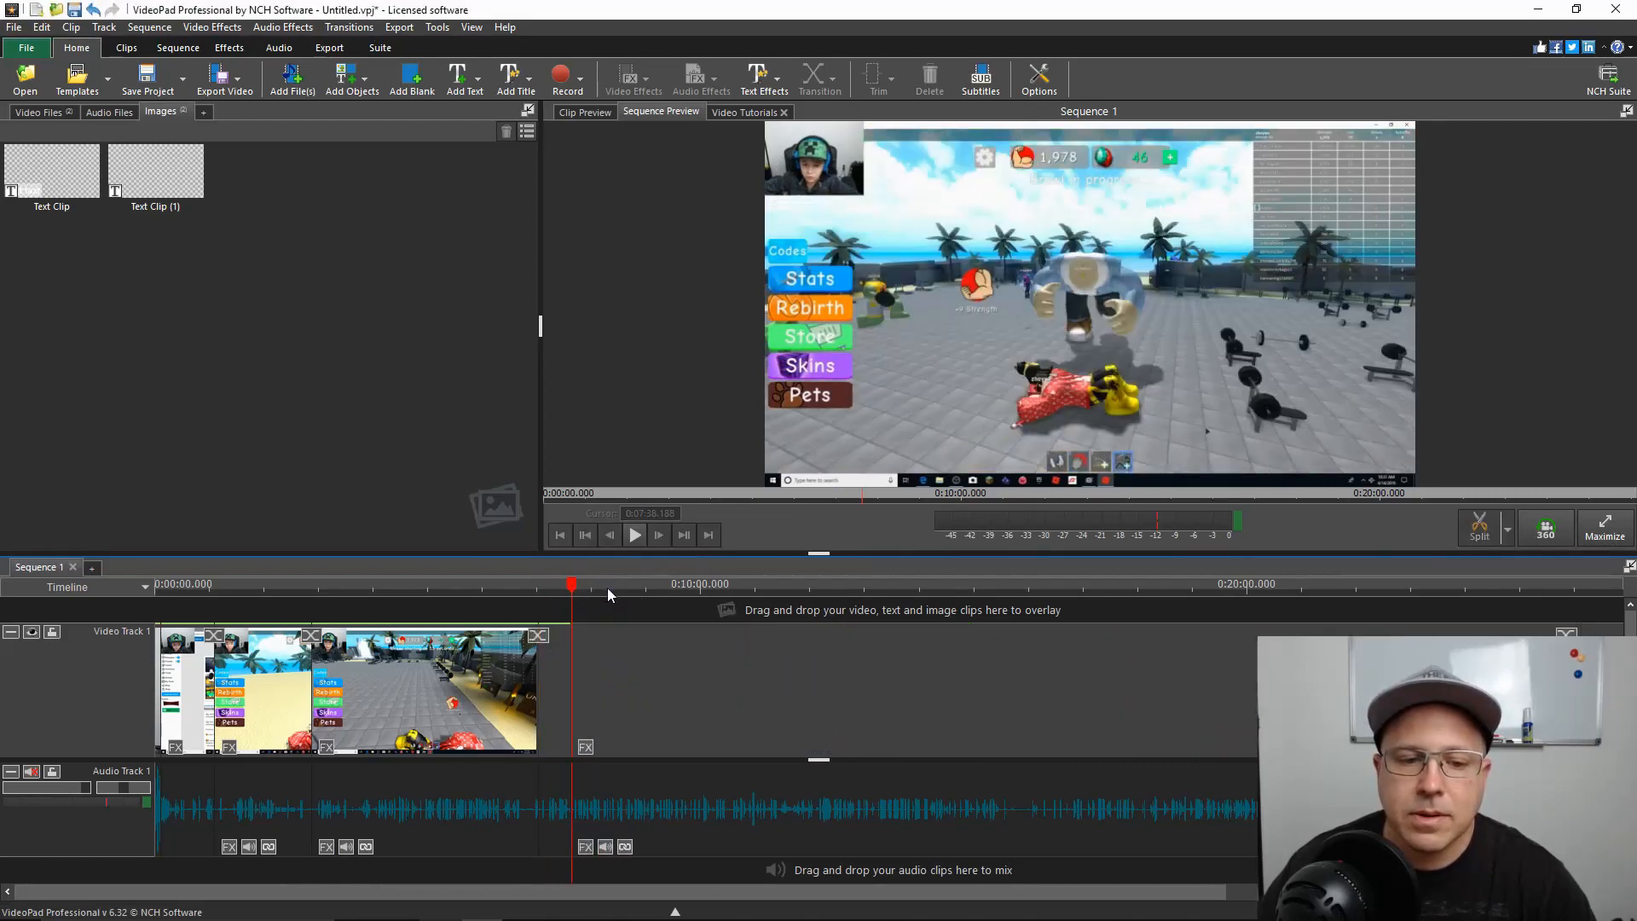
left_click(554, 653)
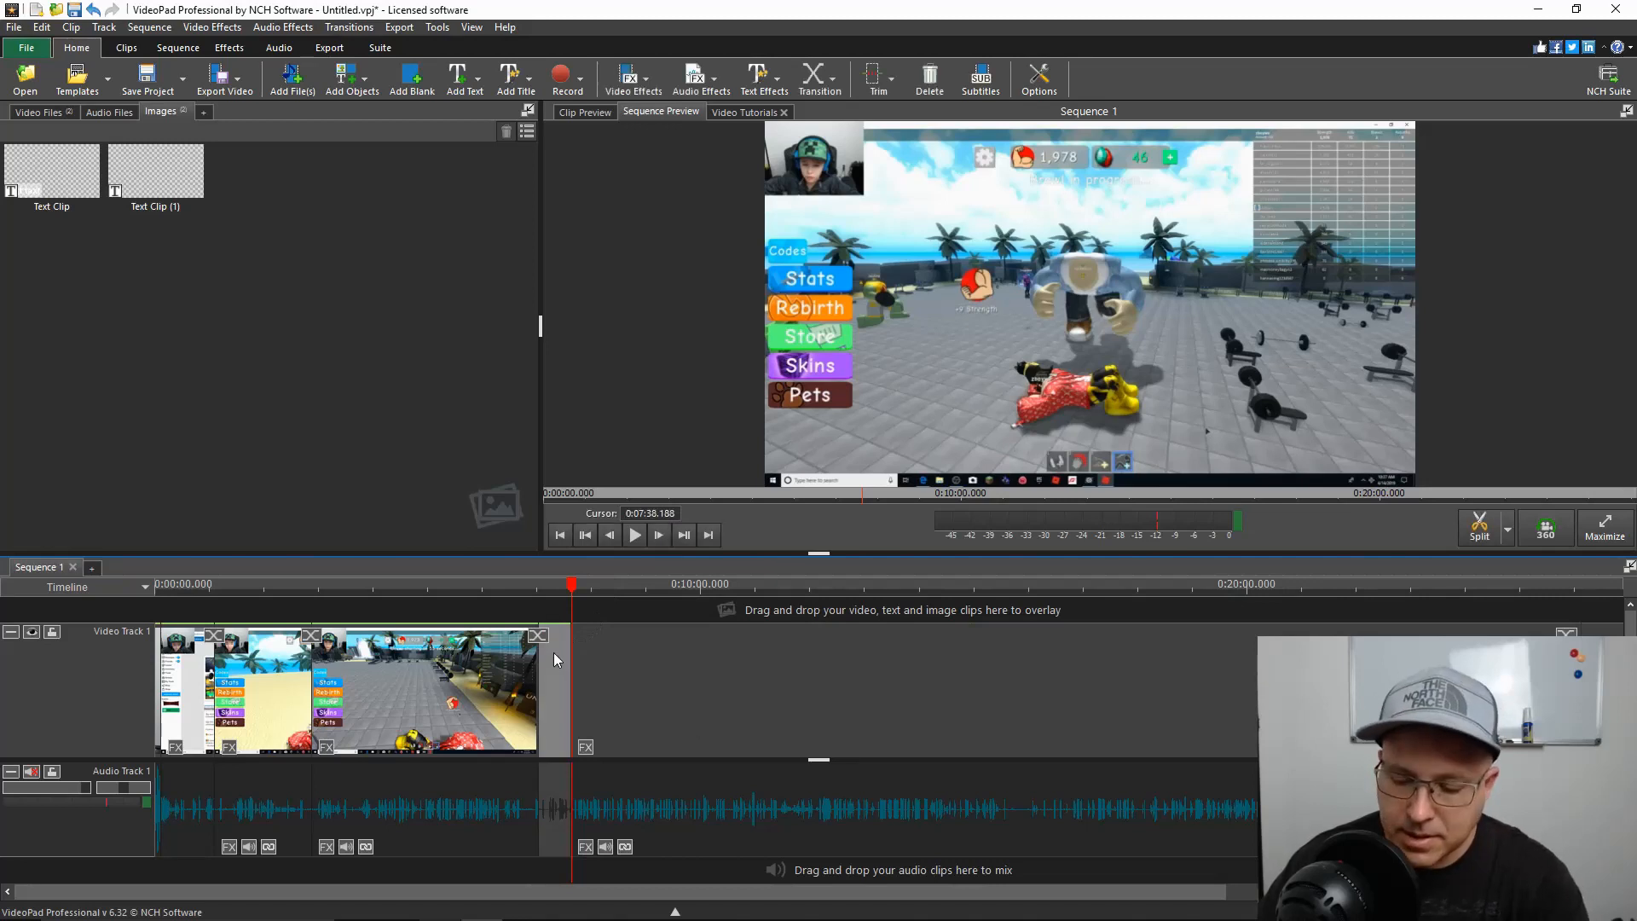
key("Delete")
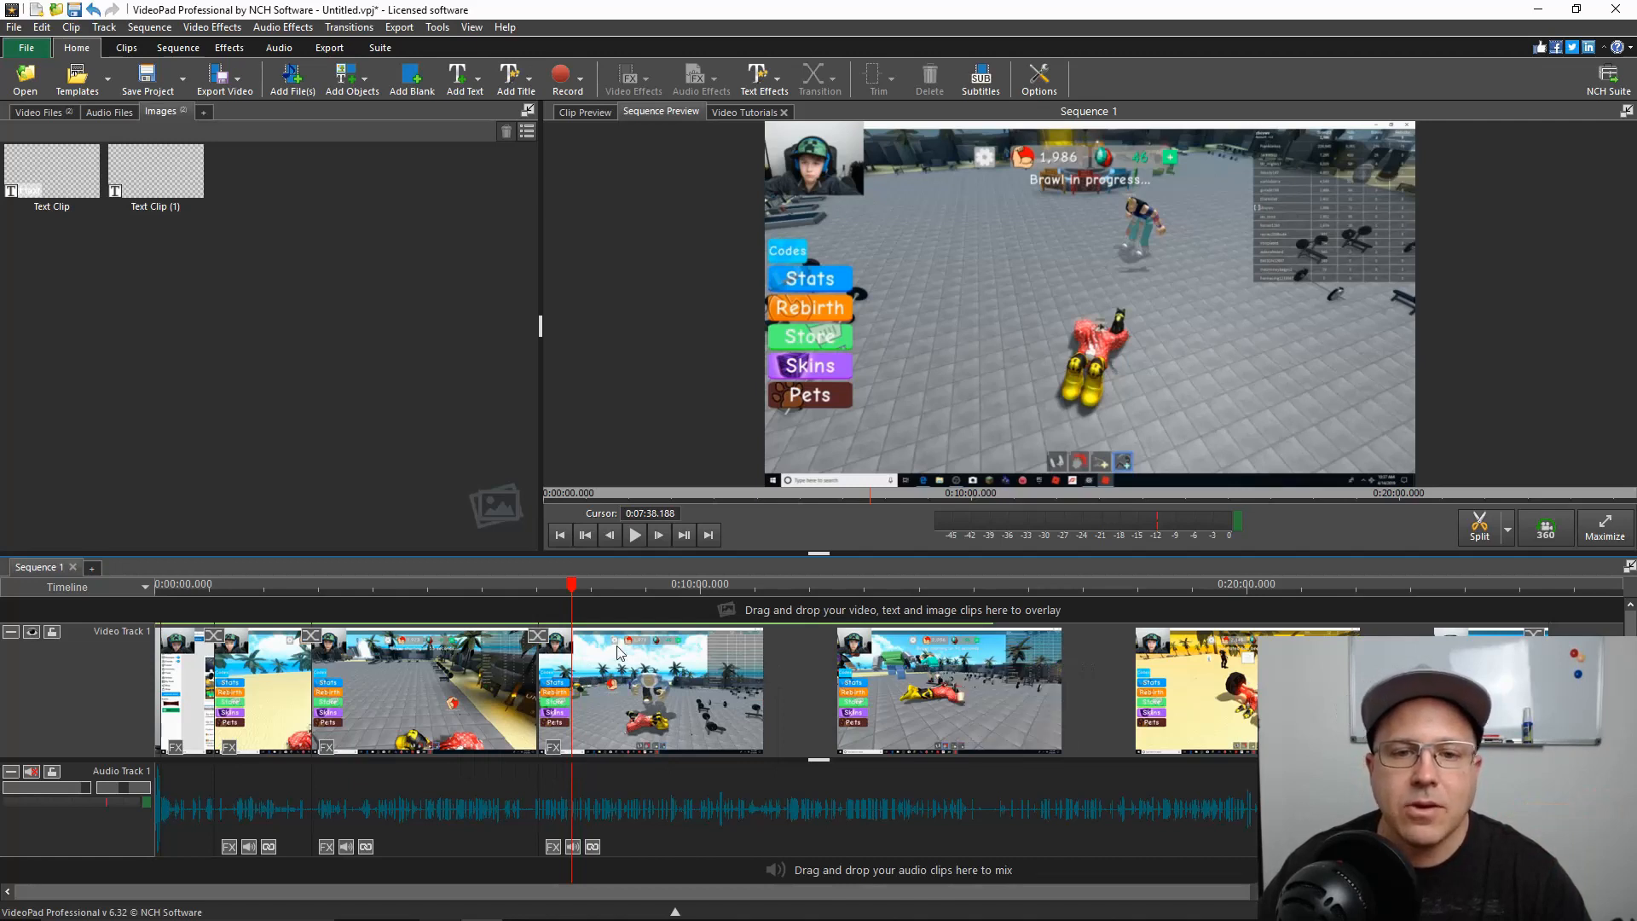
View the split and bookmark options at the playhead and the trim options for the first clip at 0:00:25.299
mouse_move(611, 654)
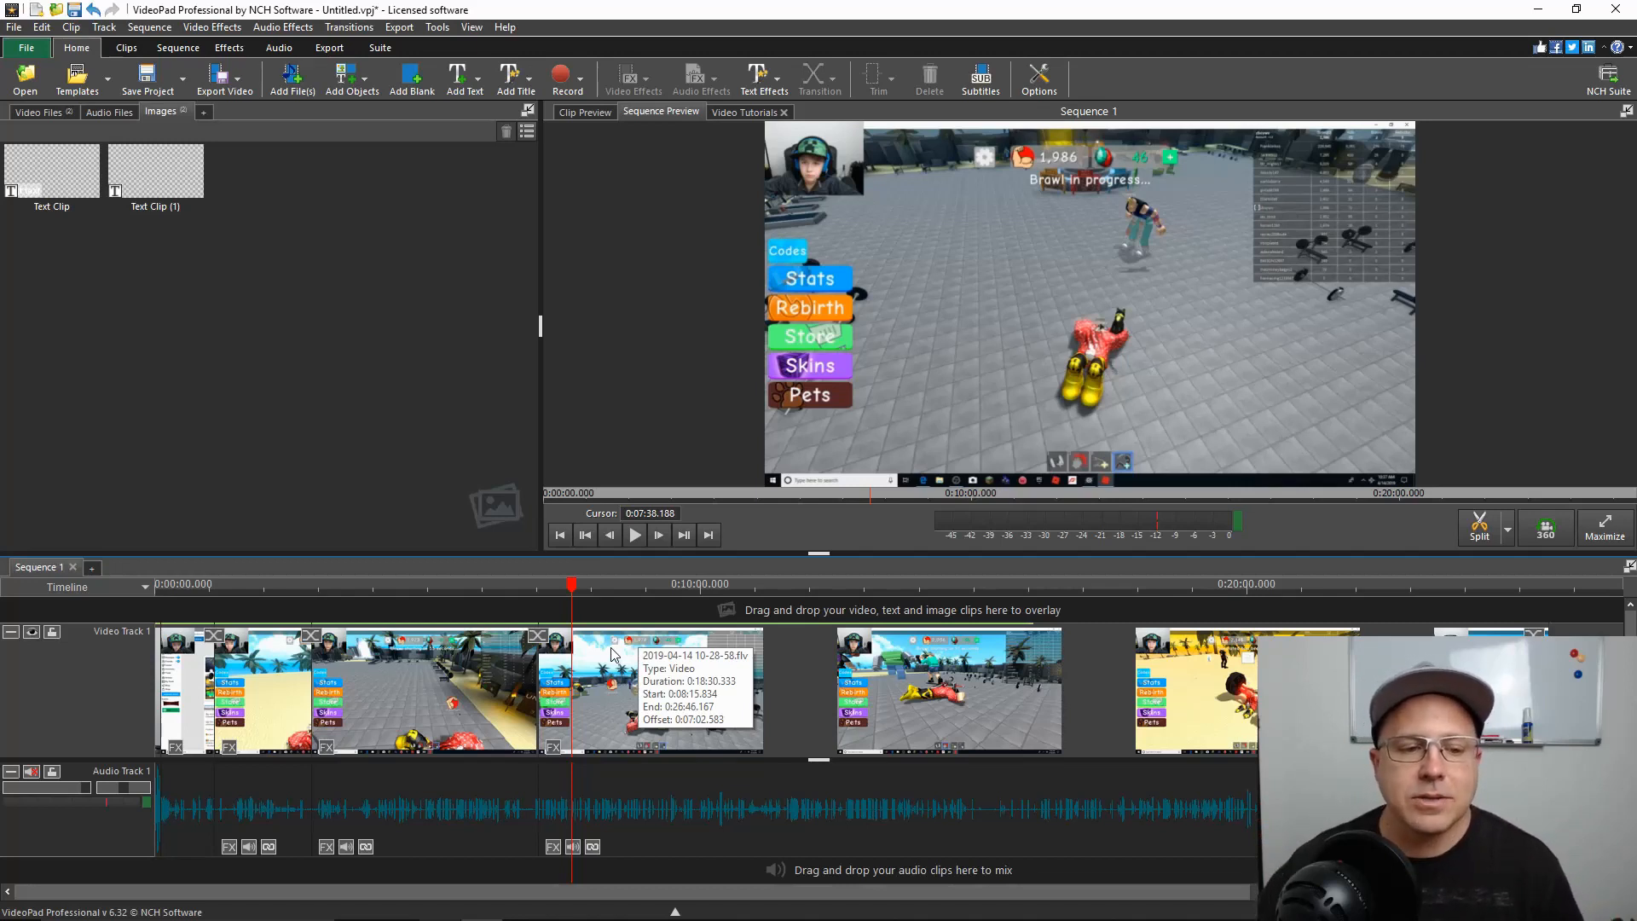
right_click(574, 587)
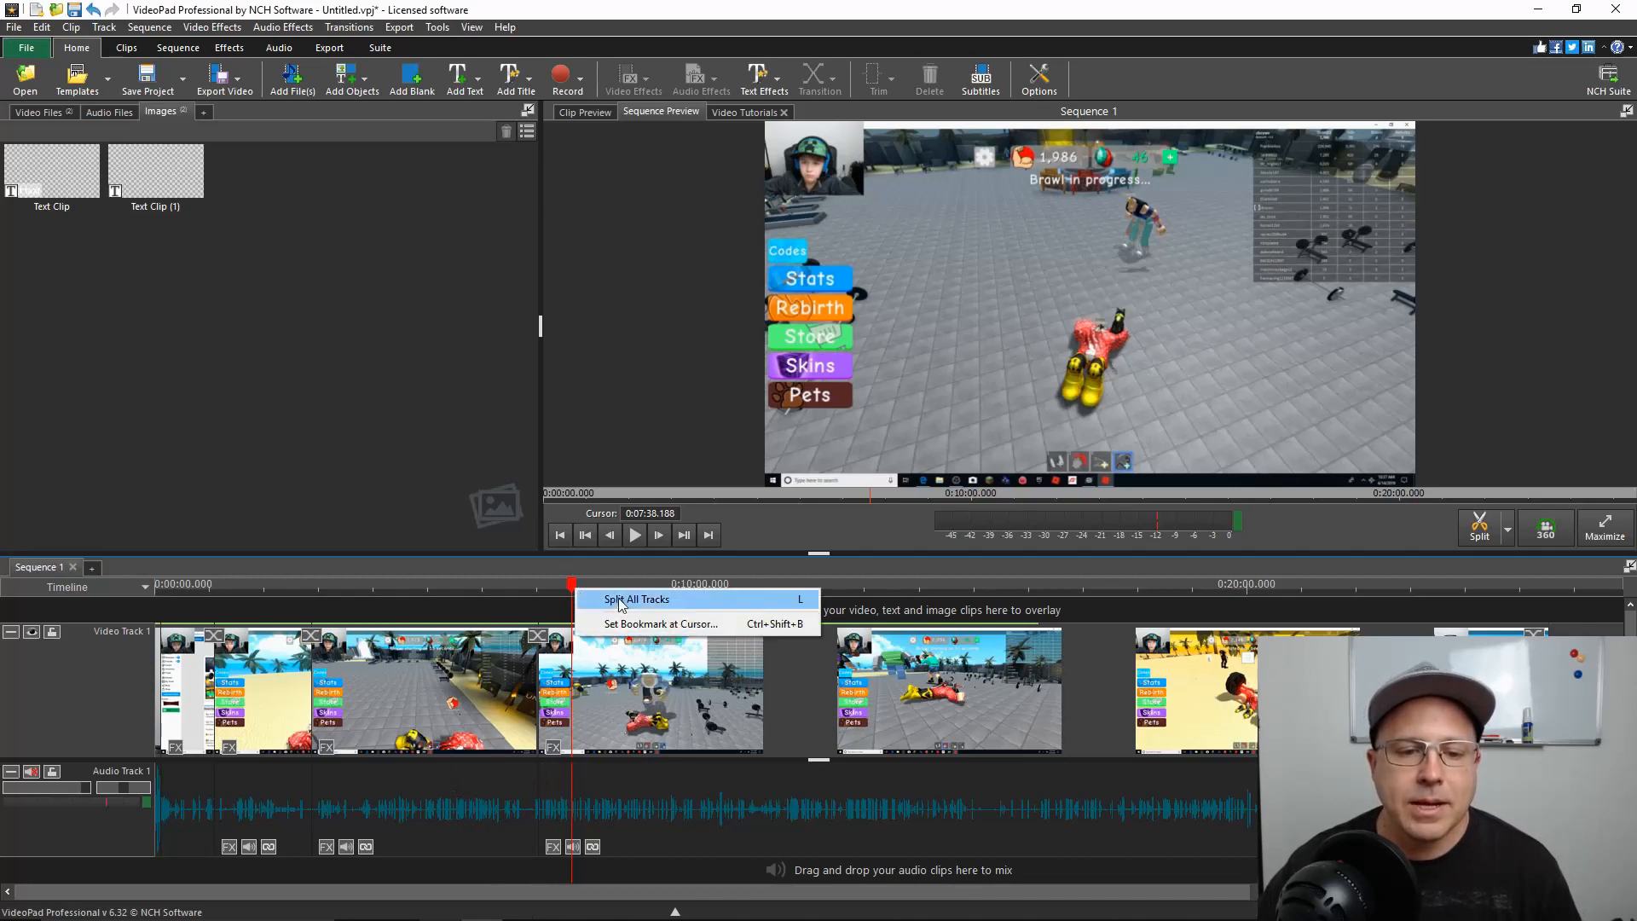
left_click(202, 674)
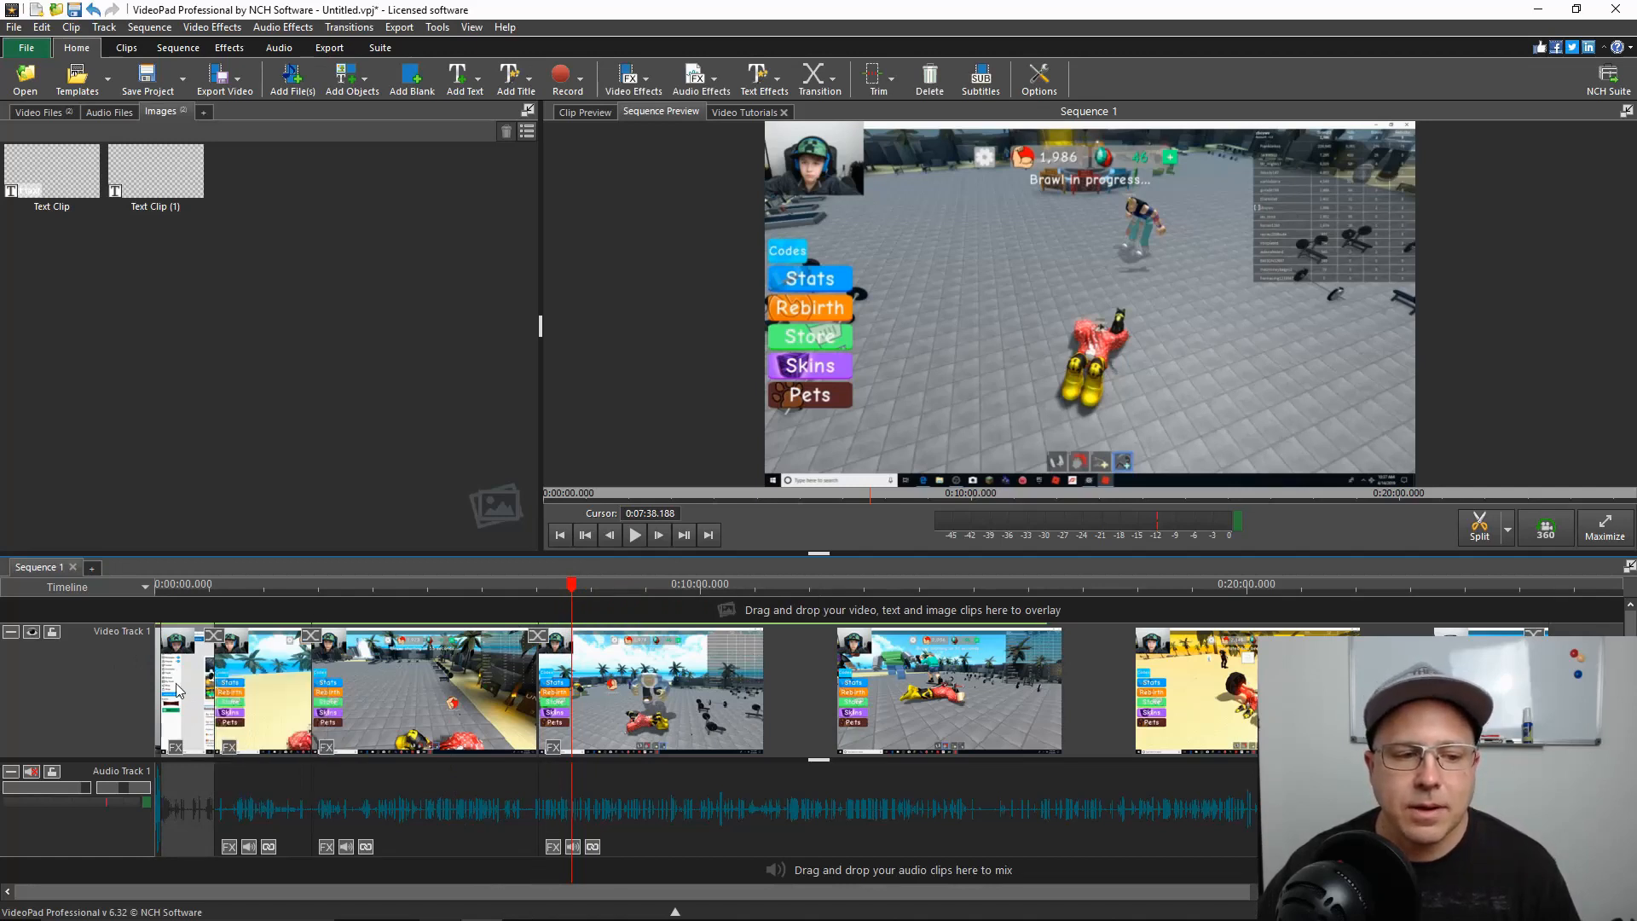
left_click_drag(569, 590, 177, 604)
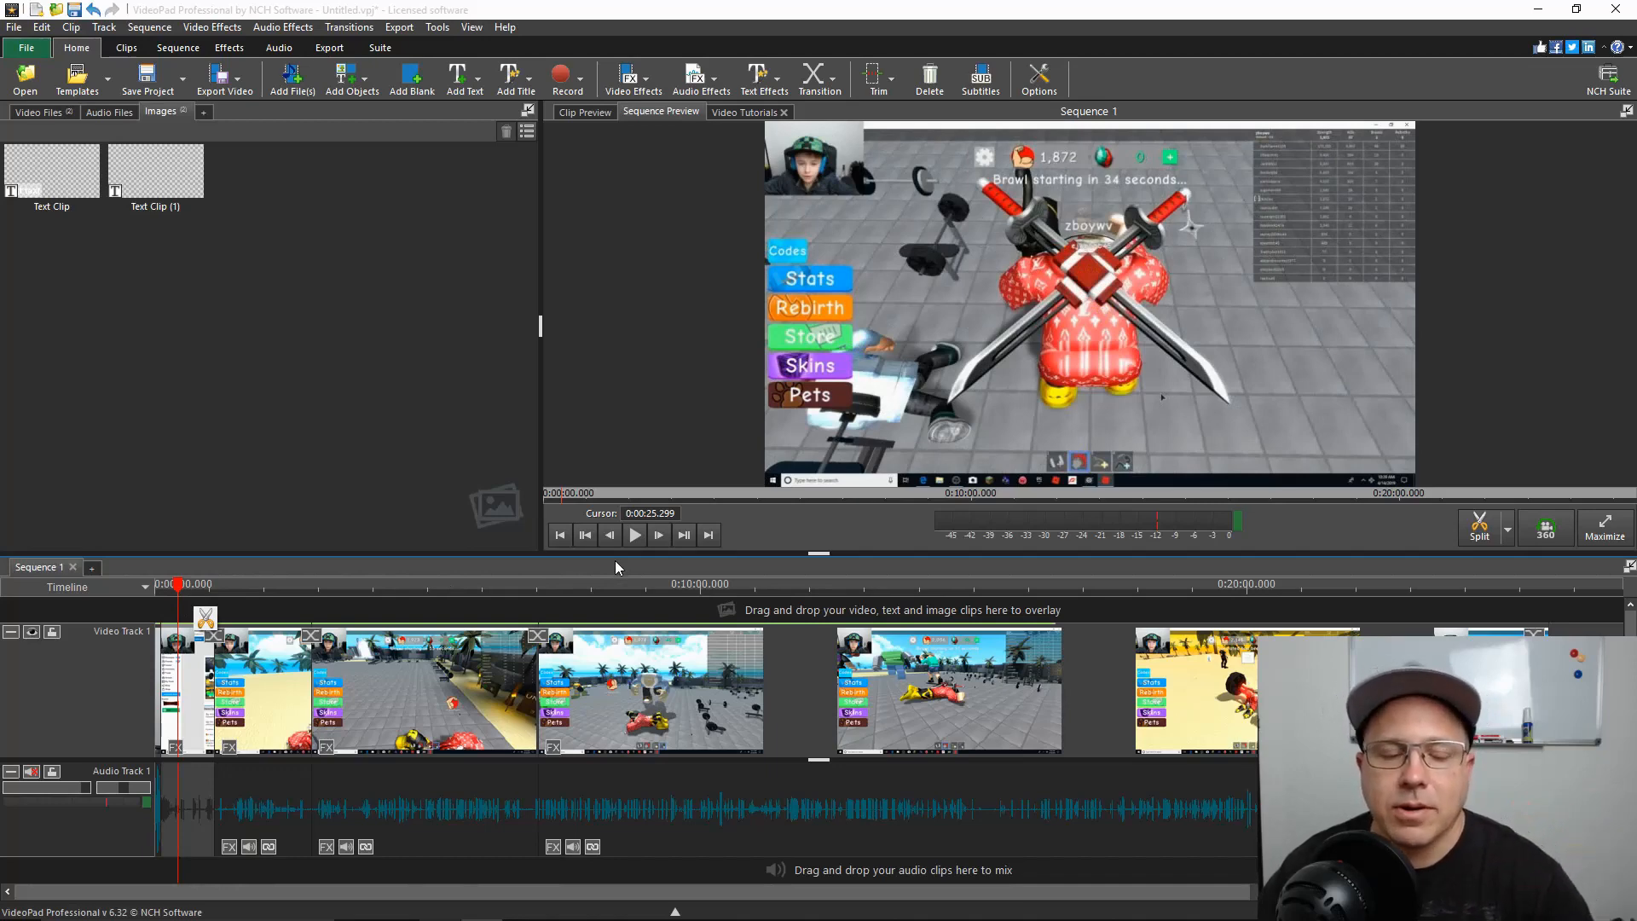
mouse_move(867, 764)
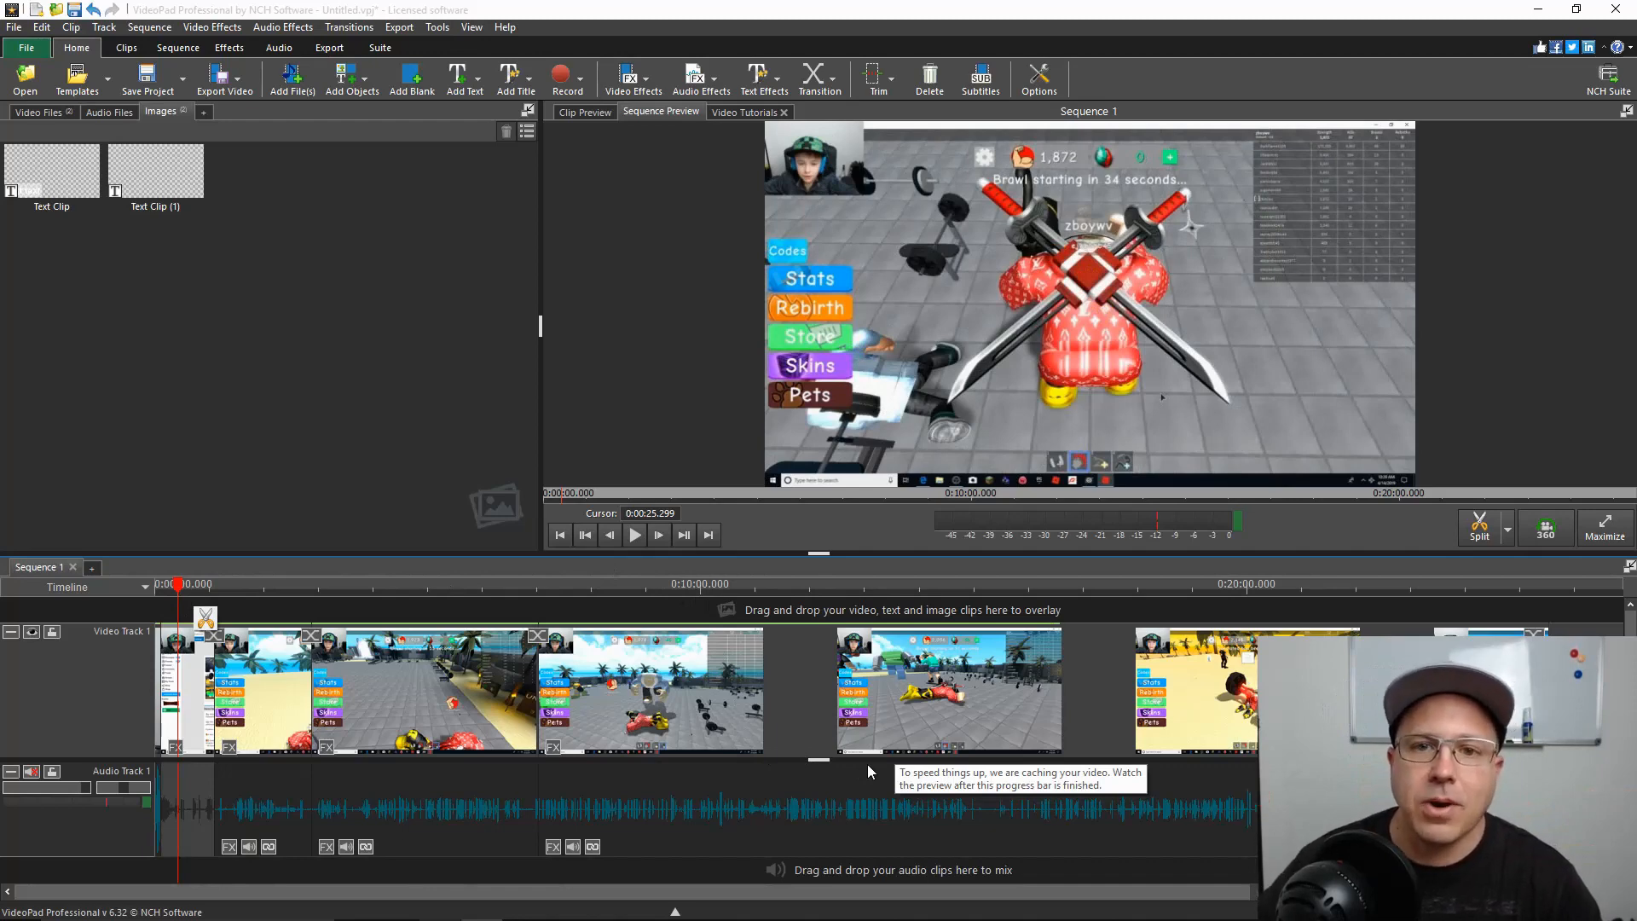
left_click(883, 90)
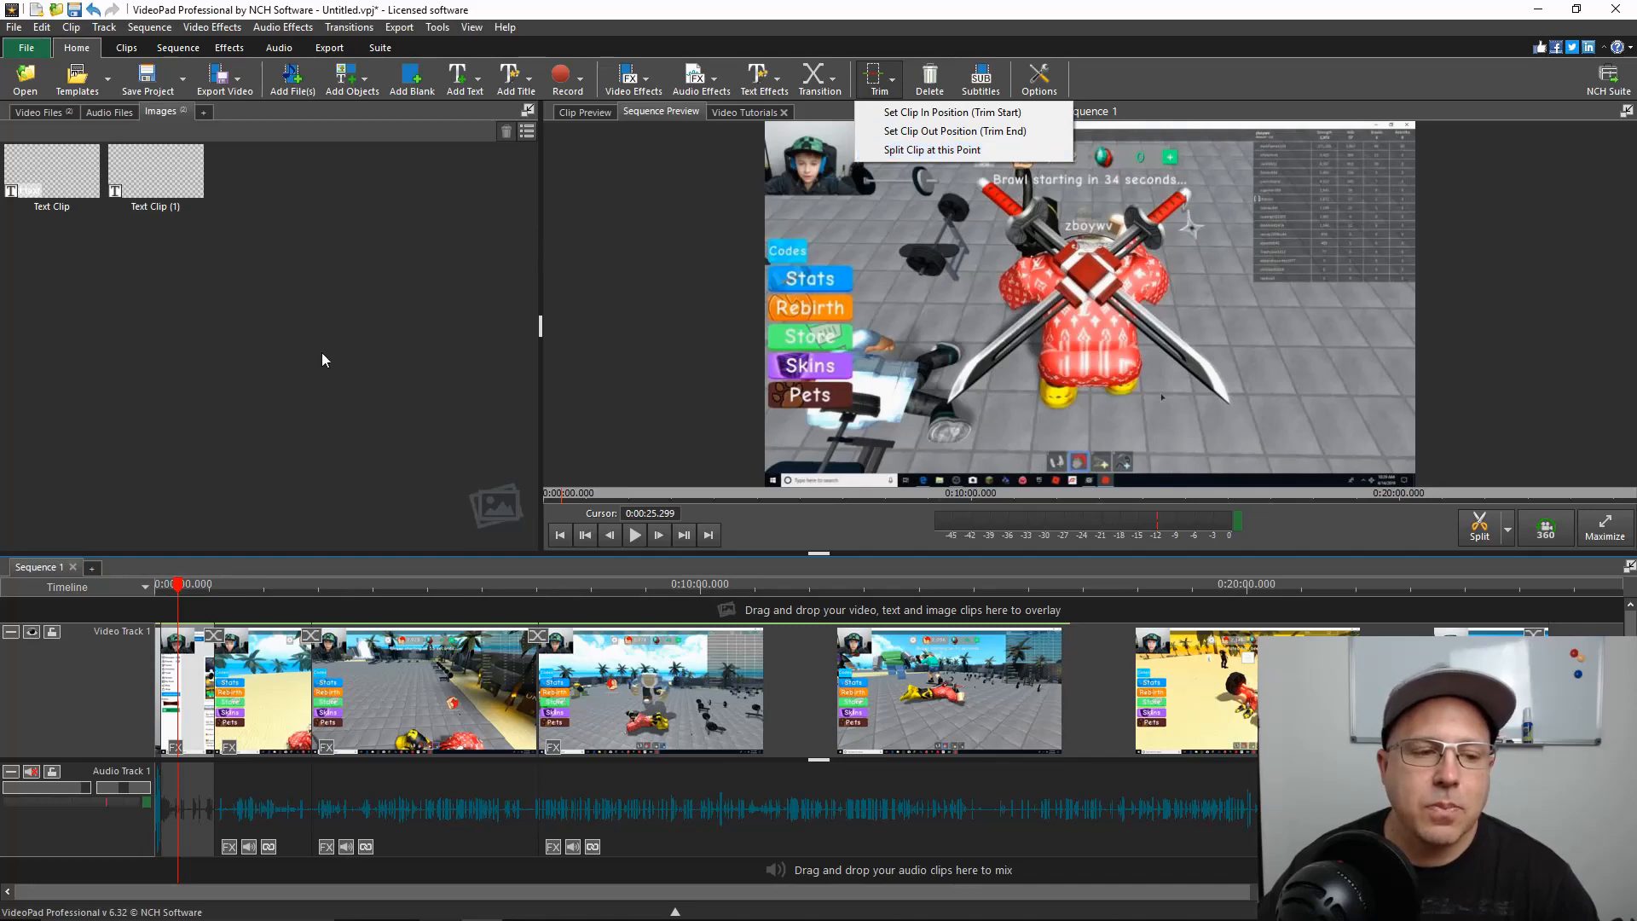
Split the sequence at 0:08:12.857 and 0:08:49.399, and remove the section between the two cuts
left_click_drag(179, 590, 432, 587)
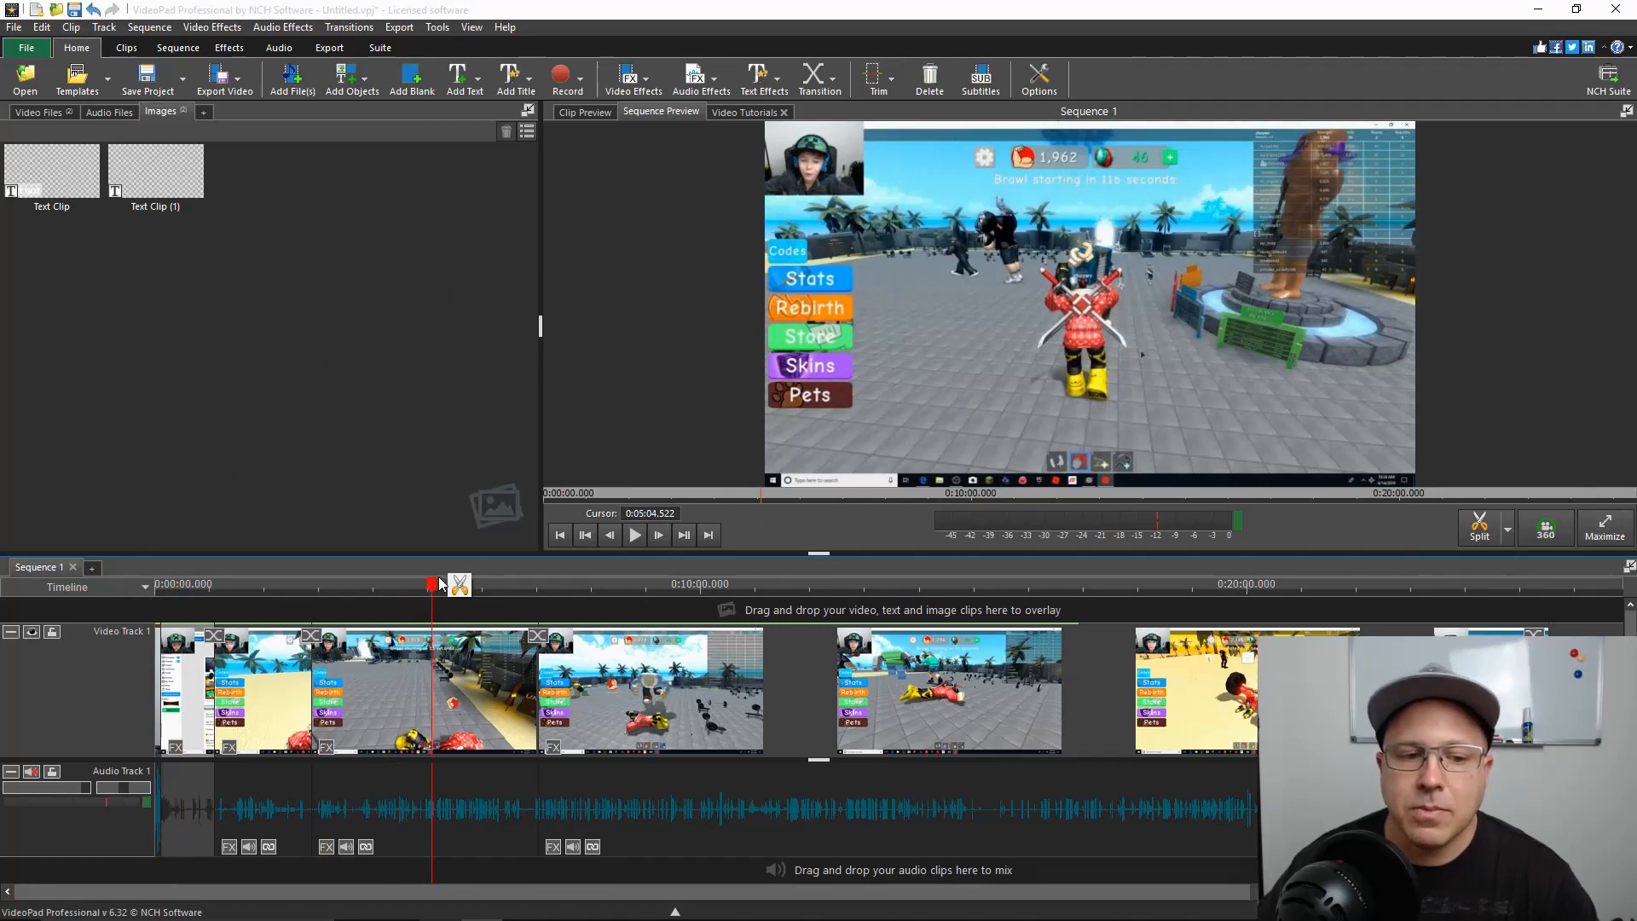
left_click_drag(432, 587, 604, 607)
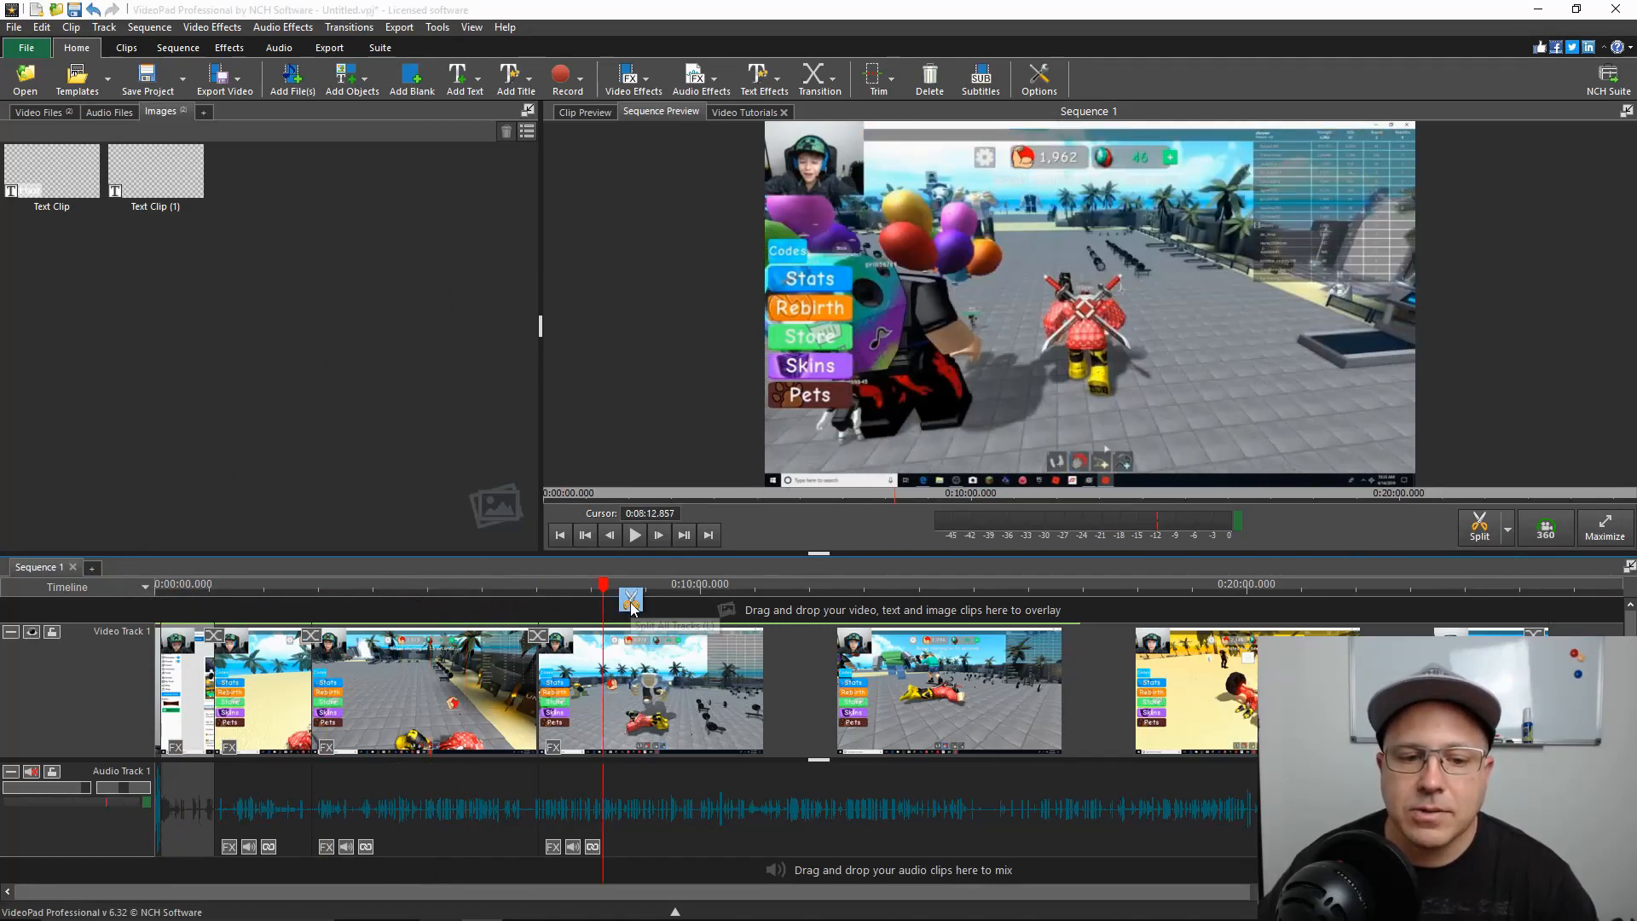
left_click(631, 602)
left_click_drag(606, 586, 637, 603)
left_click(667, 589)
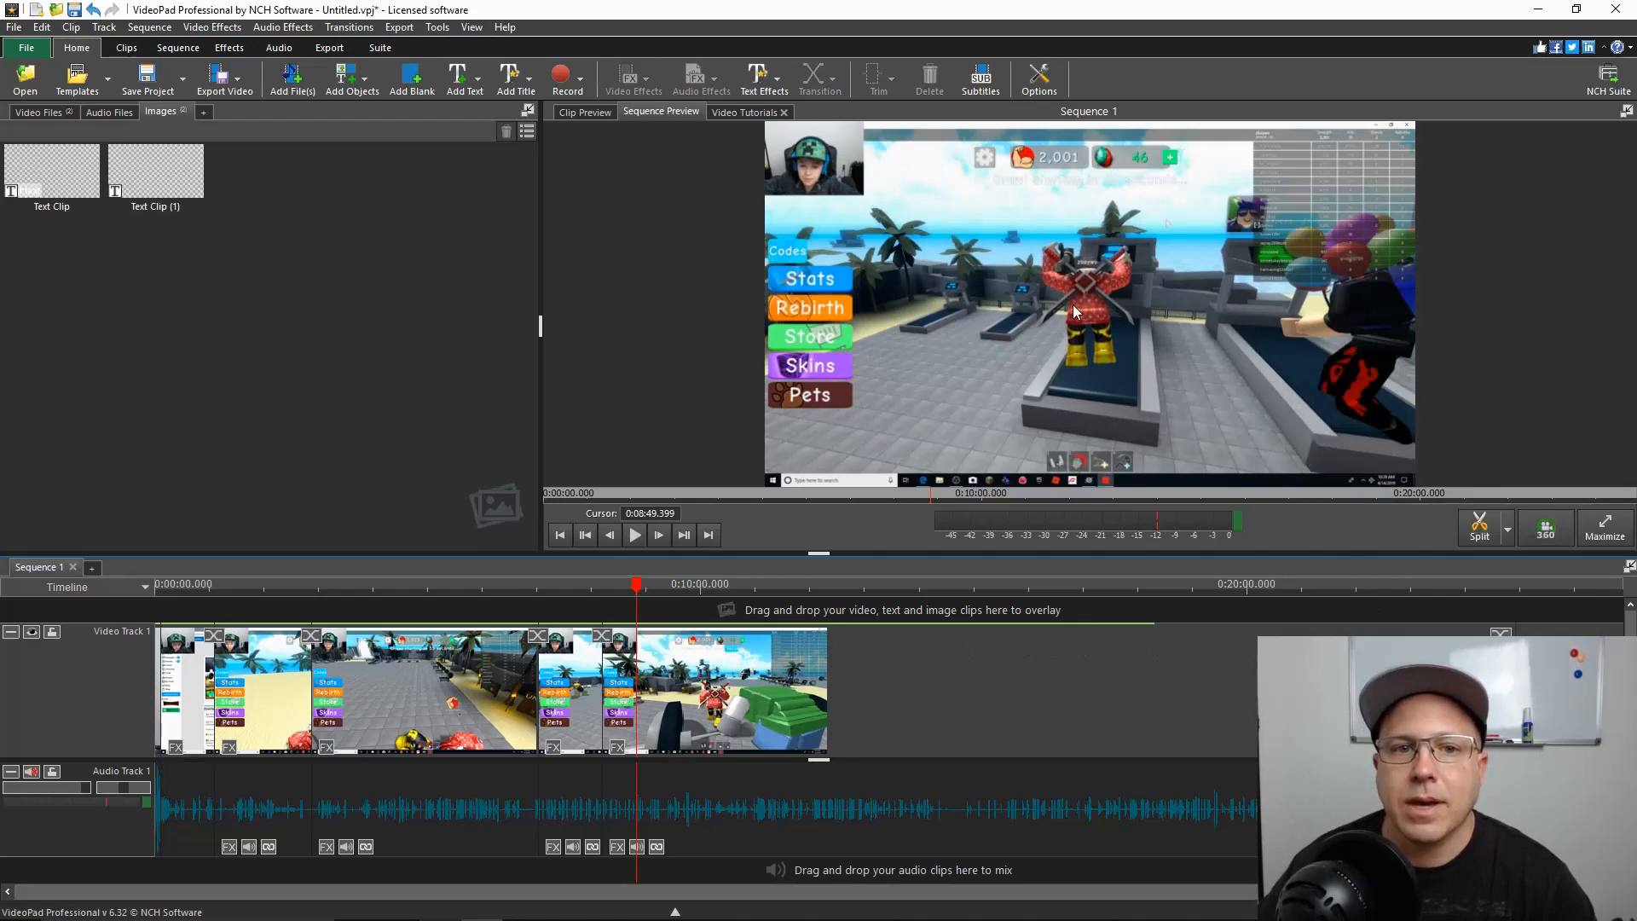
View the video effects available for the third clip on Video Track 1
left_click(463, 682)
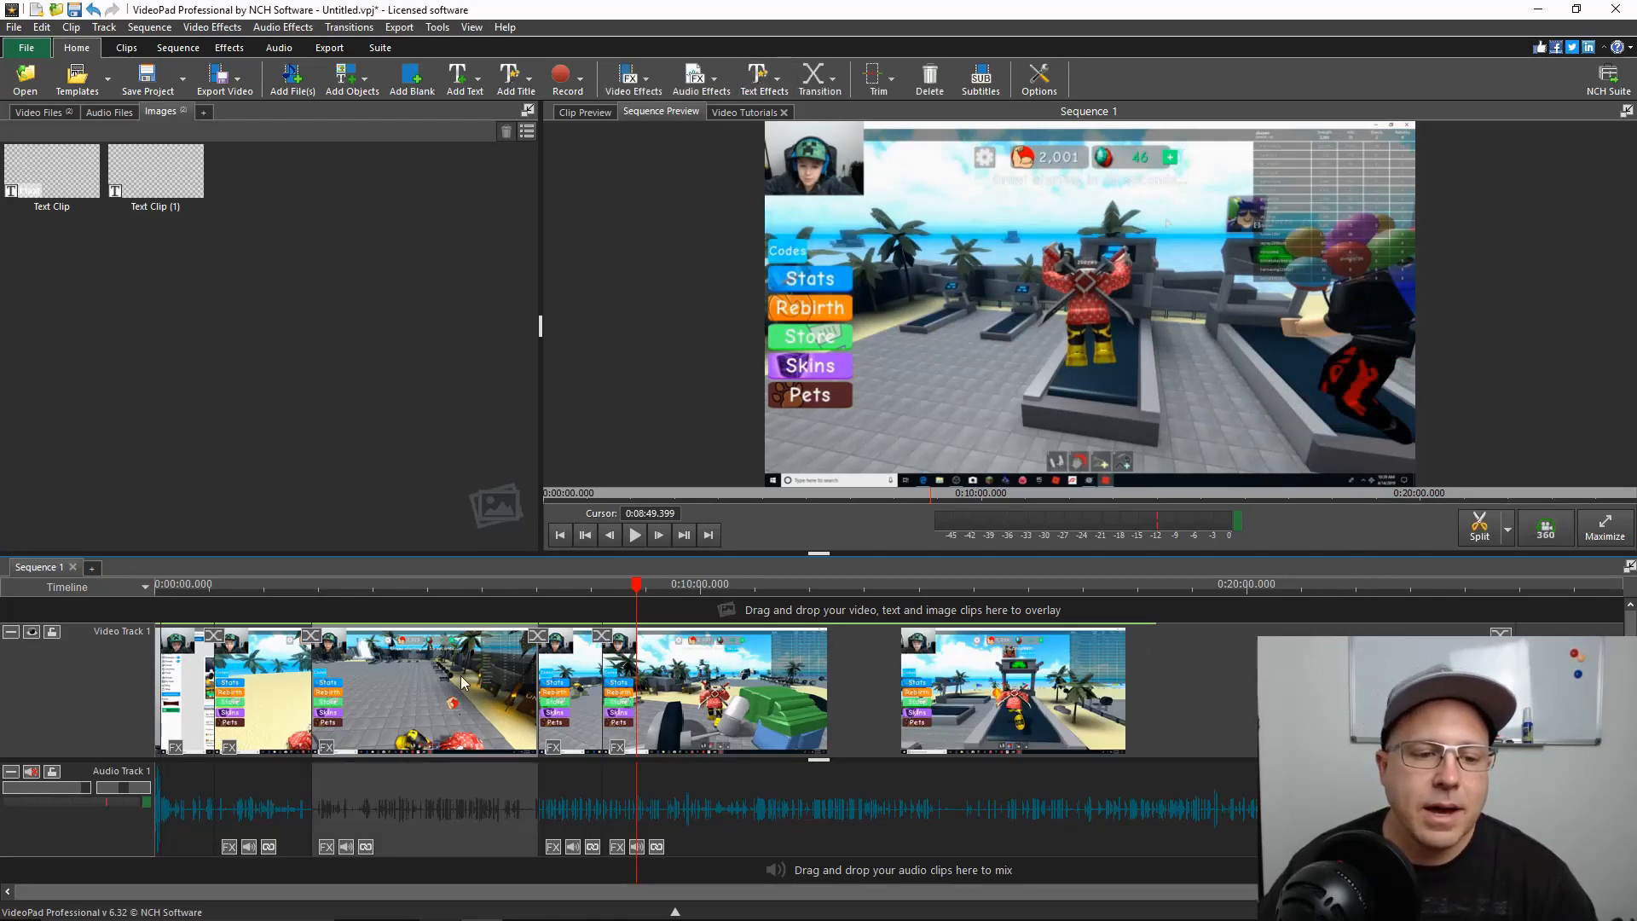
left_click(641, 90)
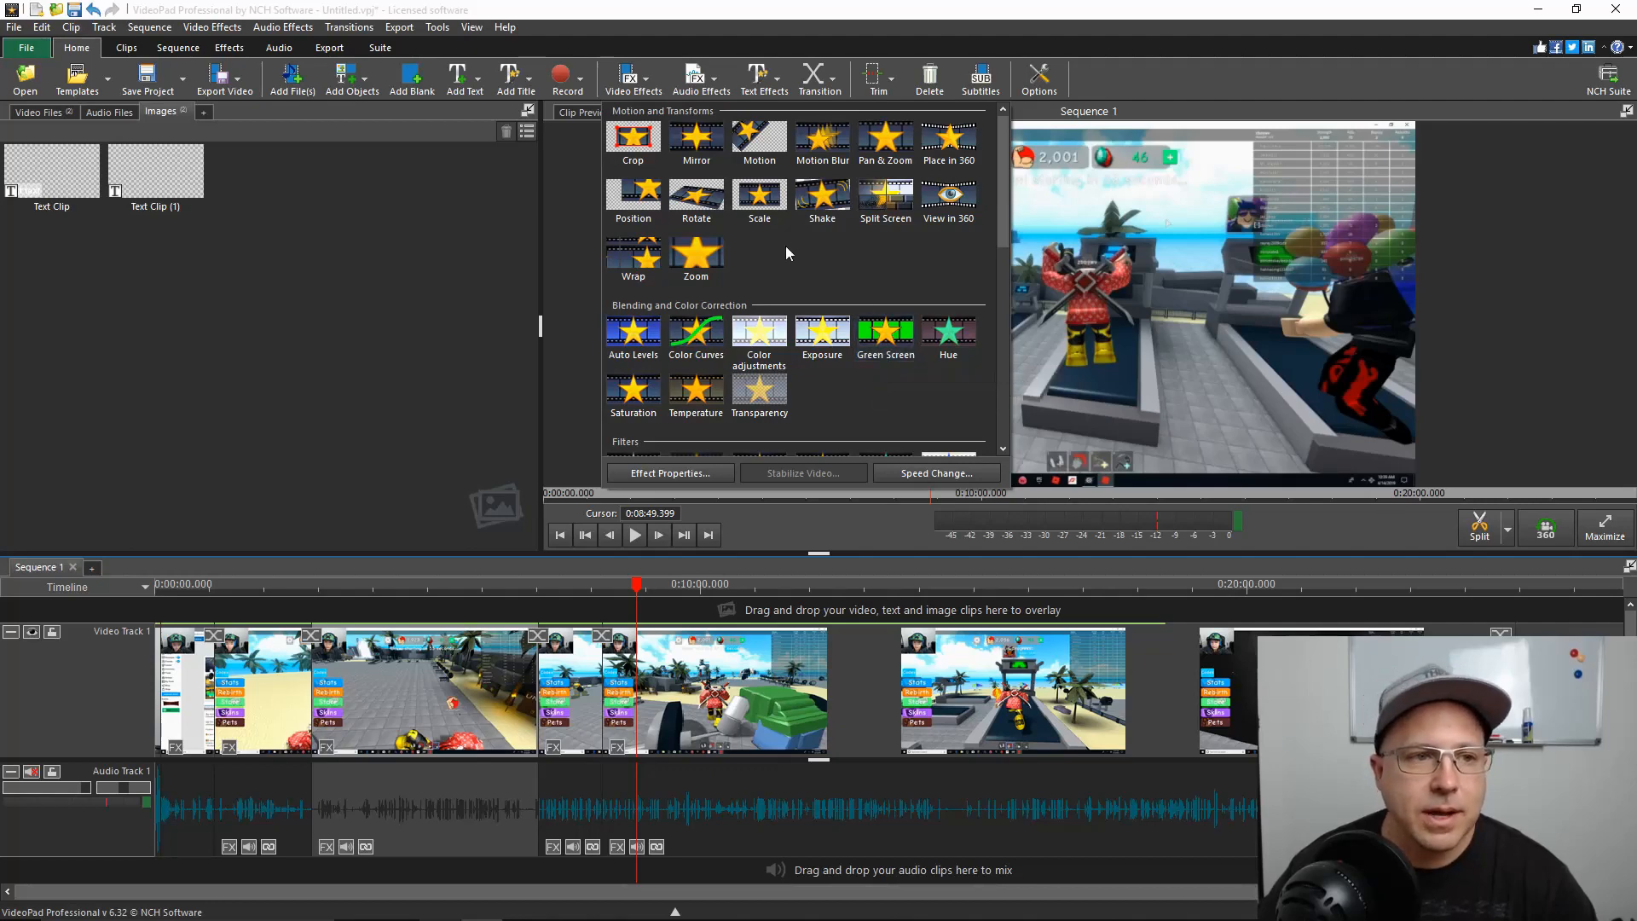
Import "[FREE] Youtube Subscribe and Bell Animation with Sound Effects" from Videos\Video and overlay it above Video Track 1 at 0:08:49.399
left_click(304, 90)
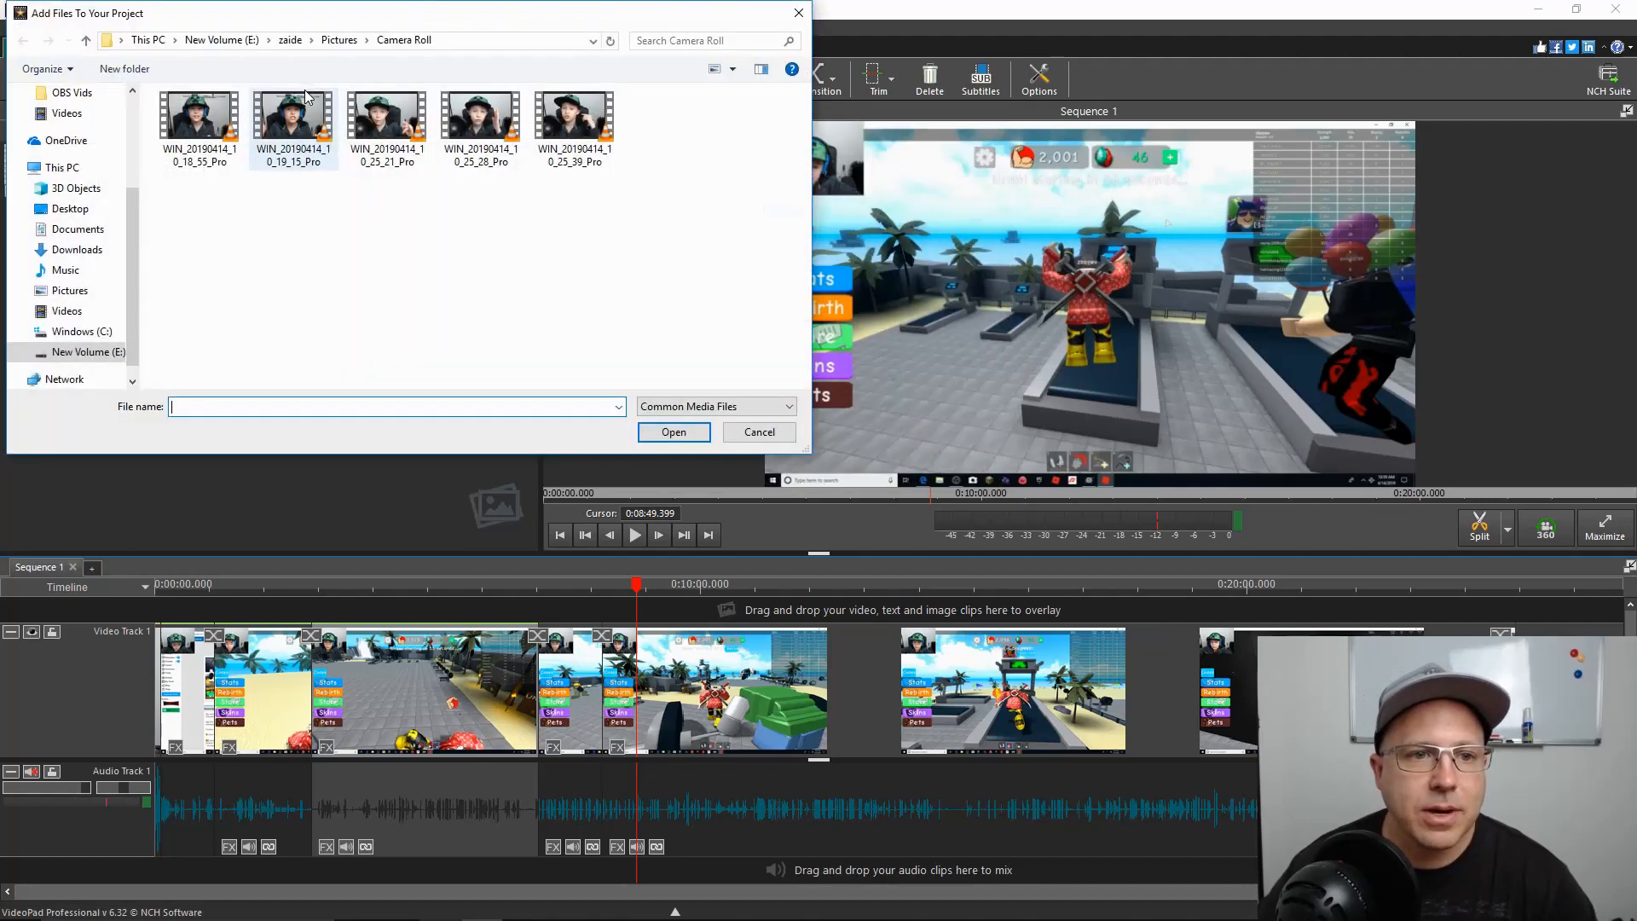
left_click(64, 317)
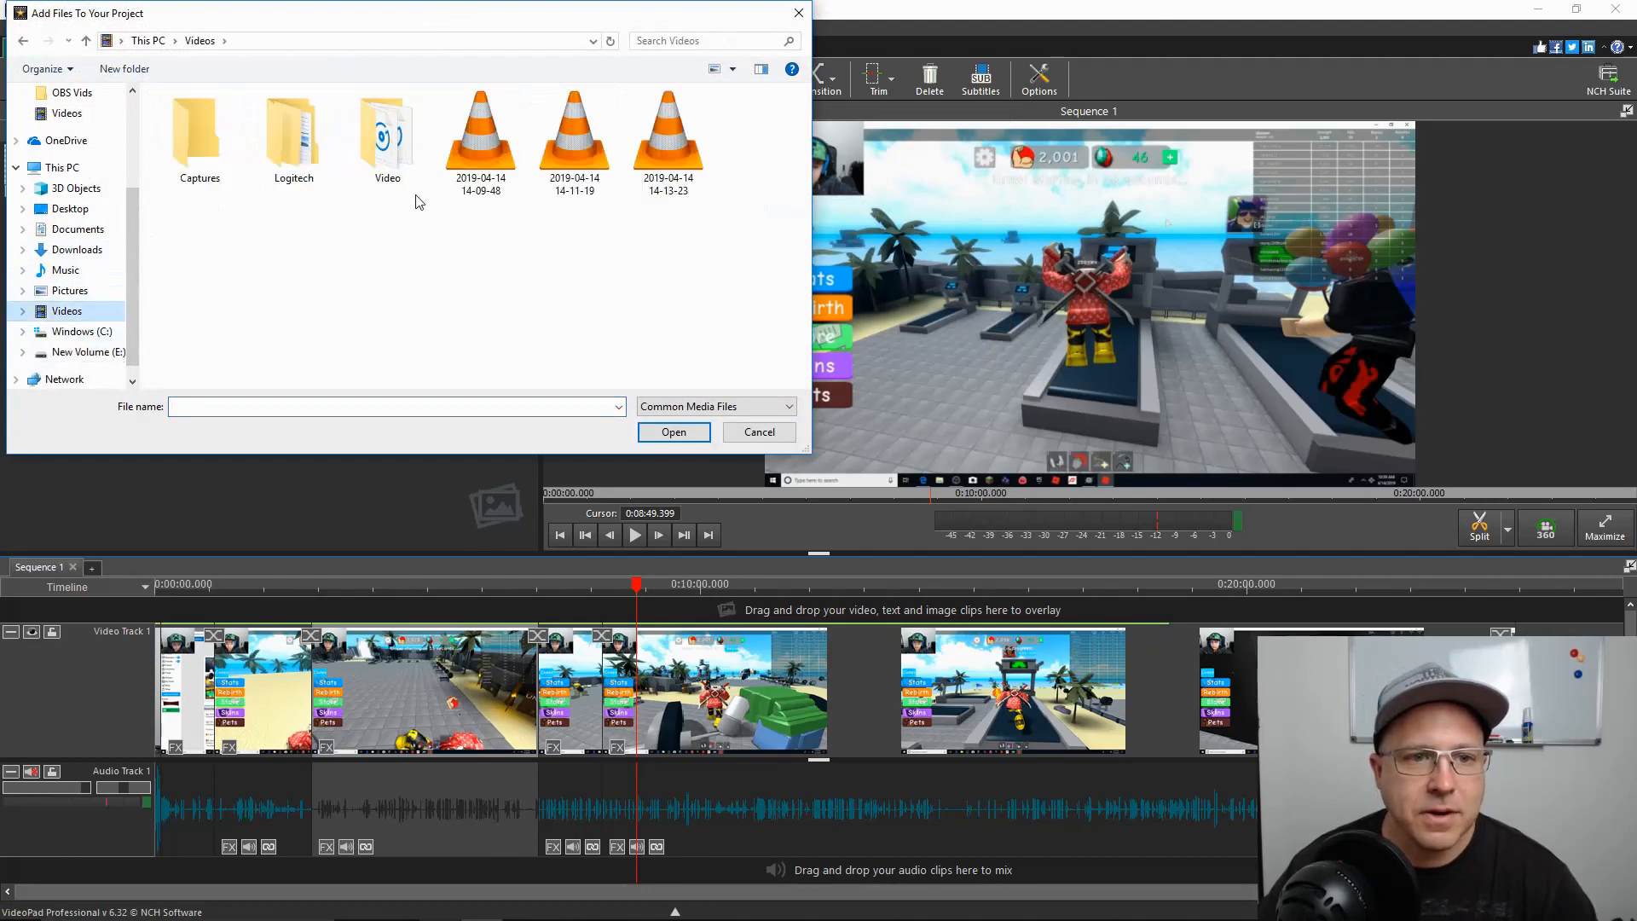
double_click(389, 136)
left_click(293, 149)
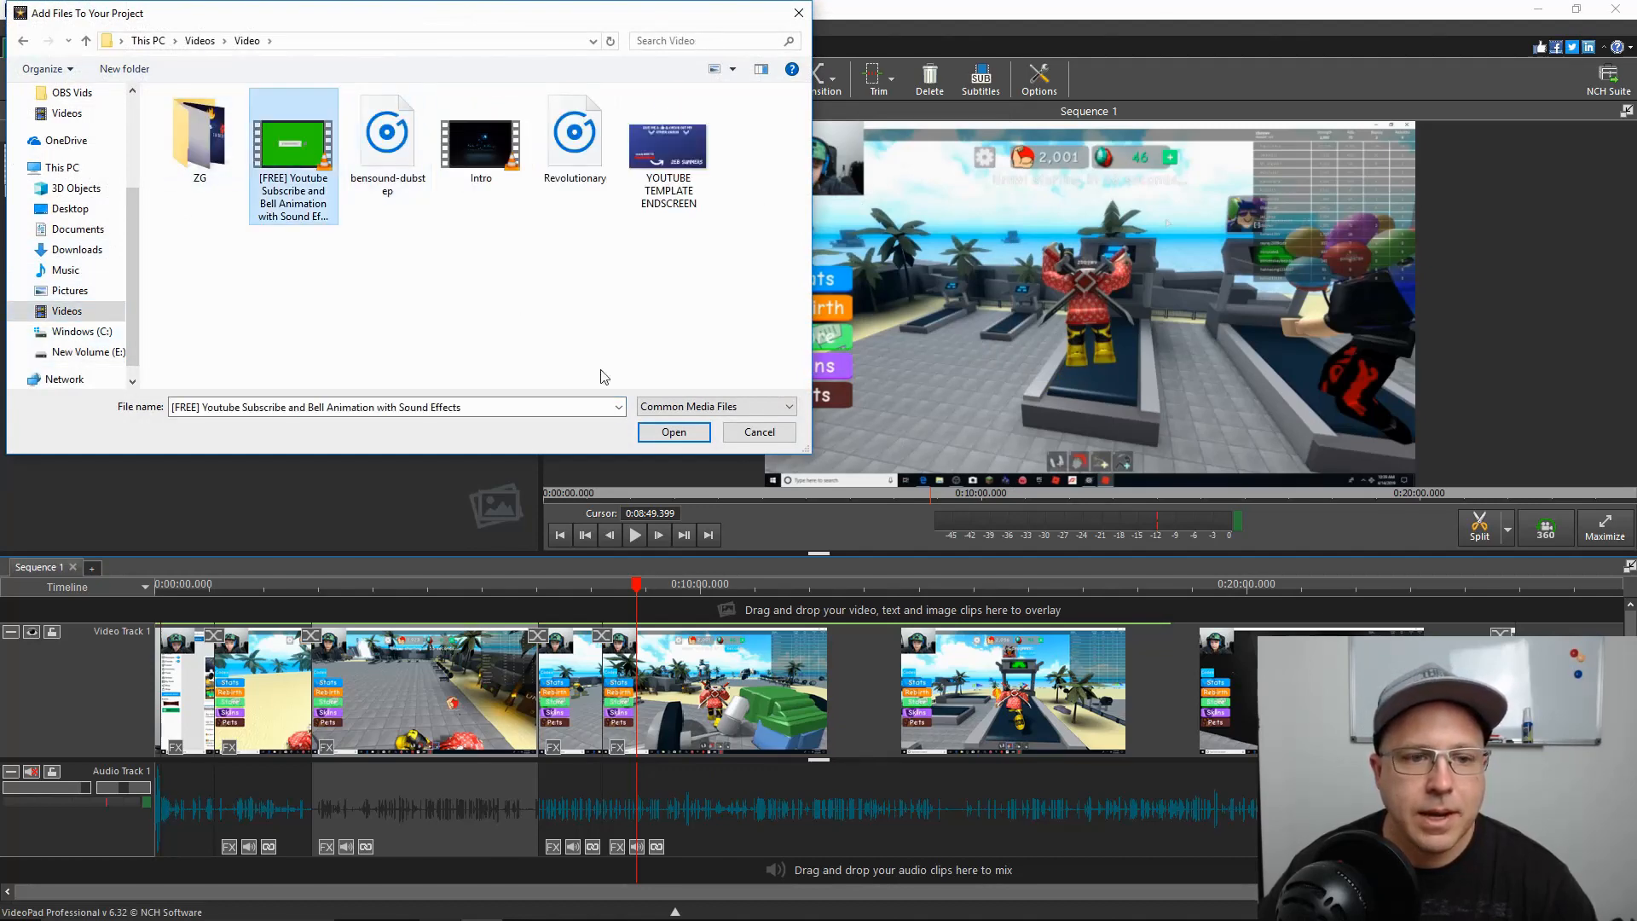
left_click(682, 439)
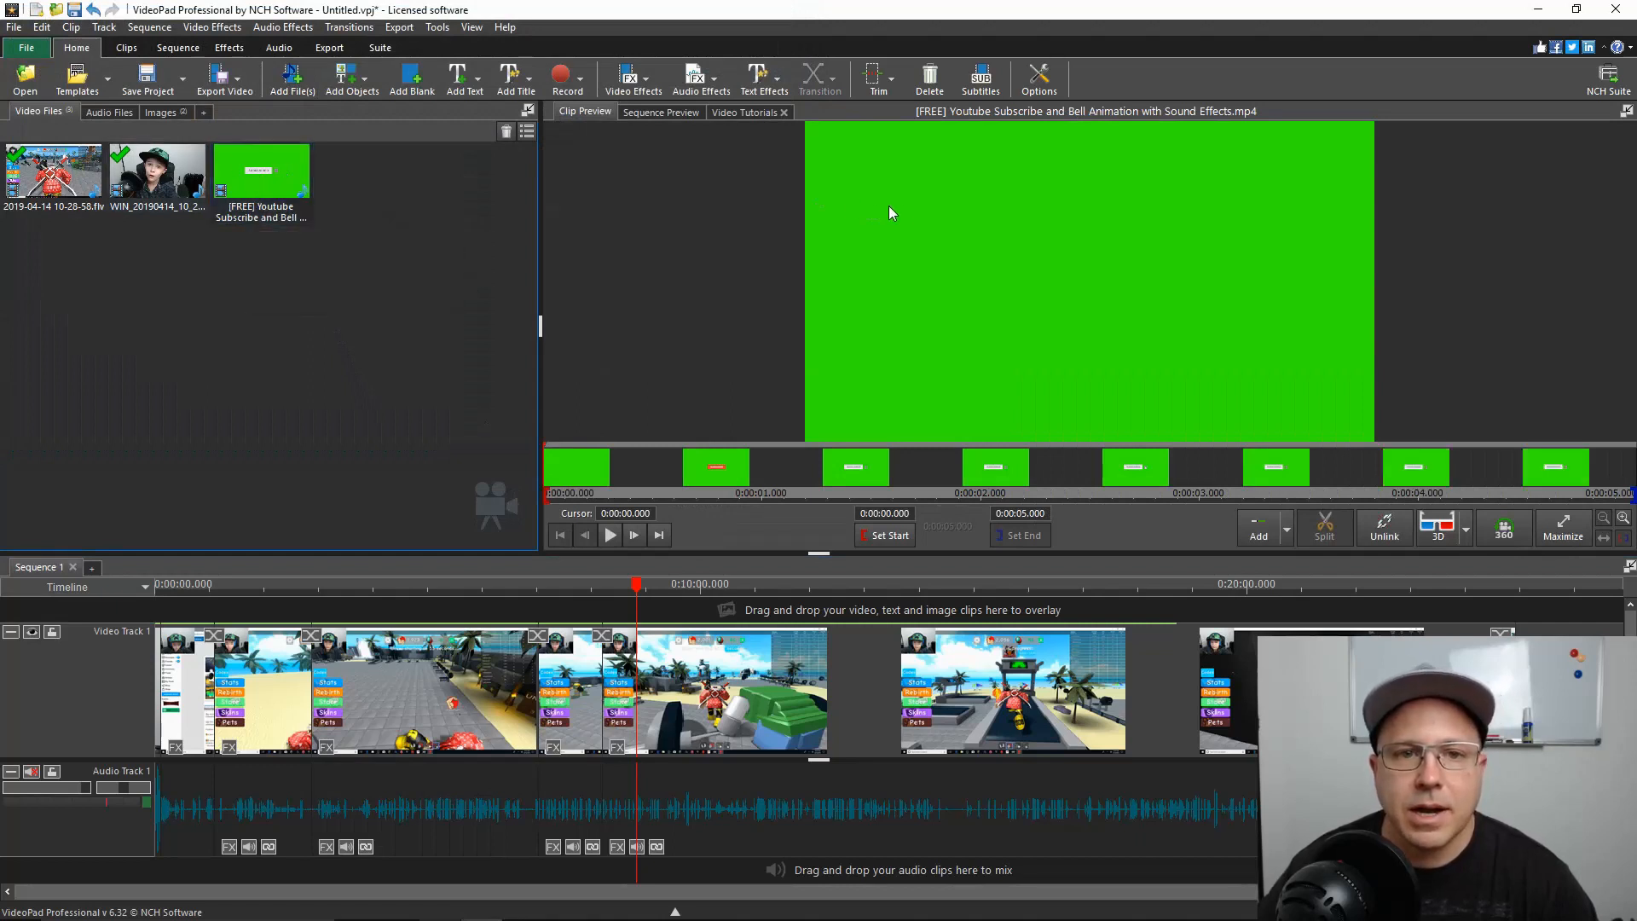
left_click_drag(253, 167, 646, 610)
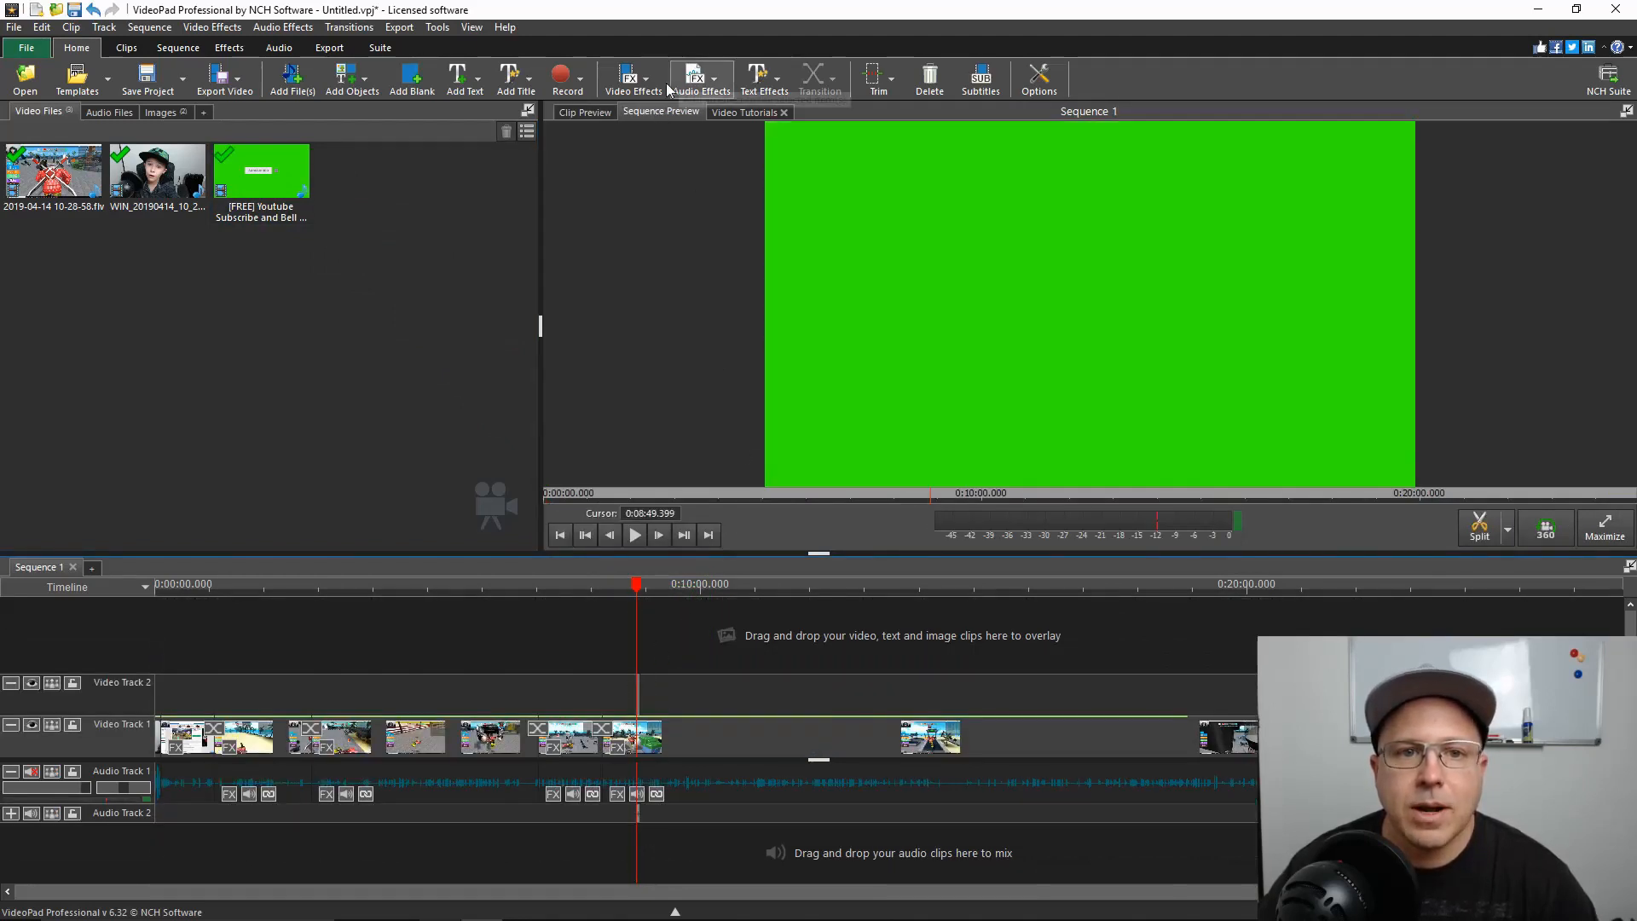
Apply the Green Screen effect to the subscribe animation clip, with the key color sampled from its green background (hex 30eb07)
left_click(638, 83)
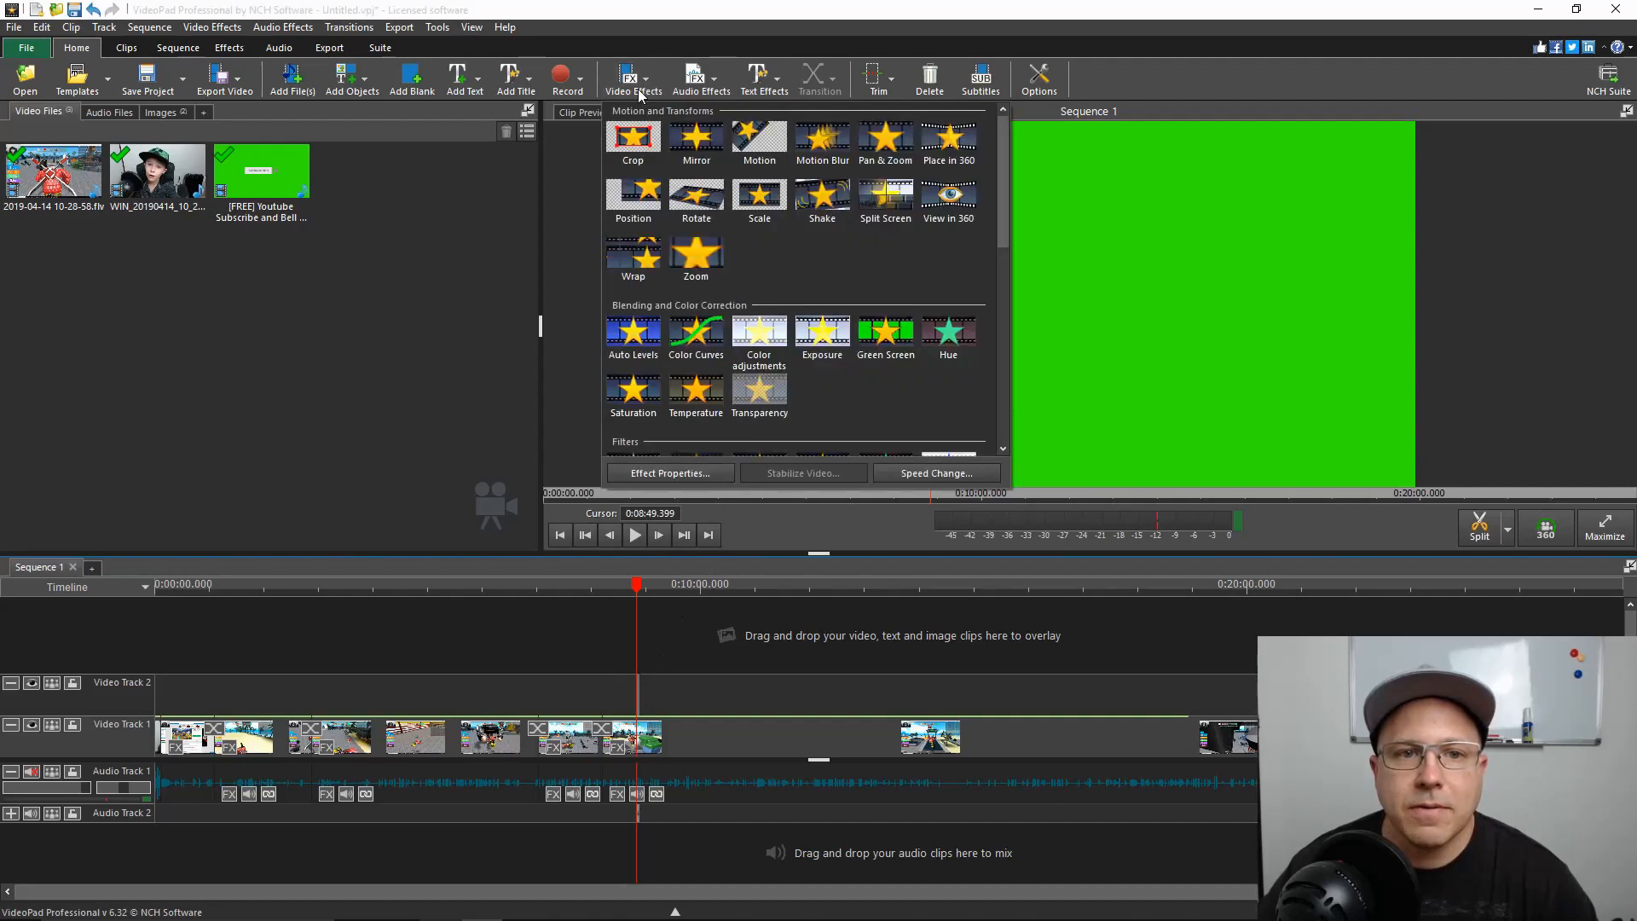
left_click(878, 340)
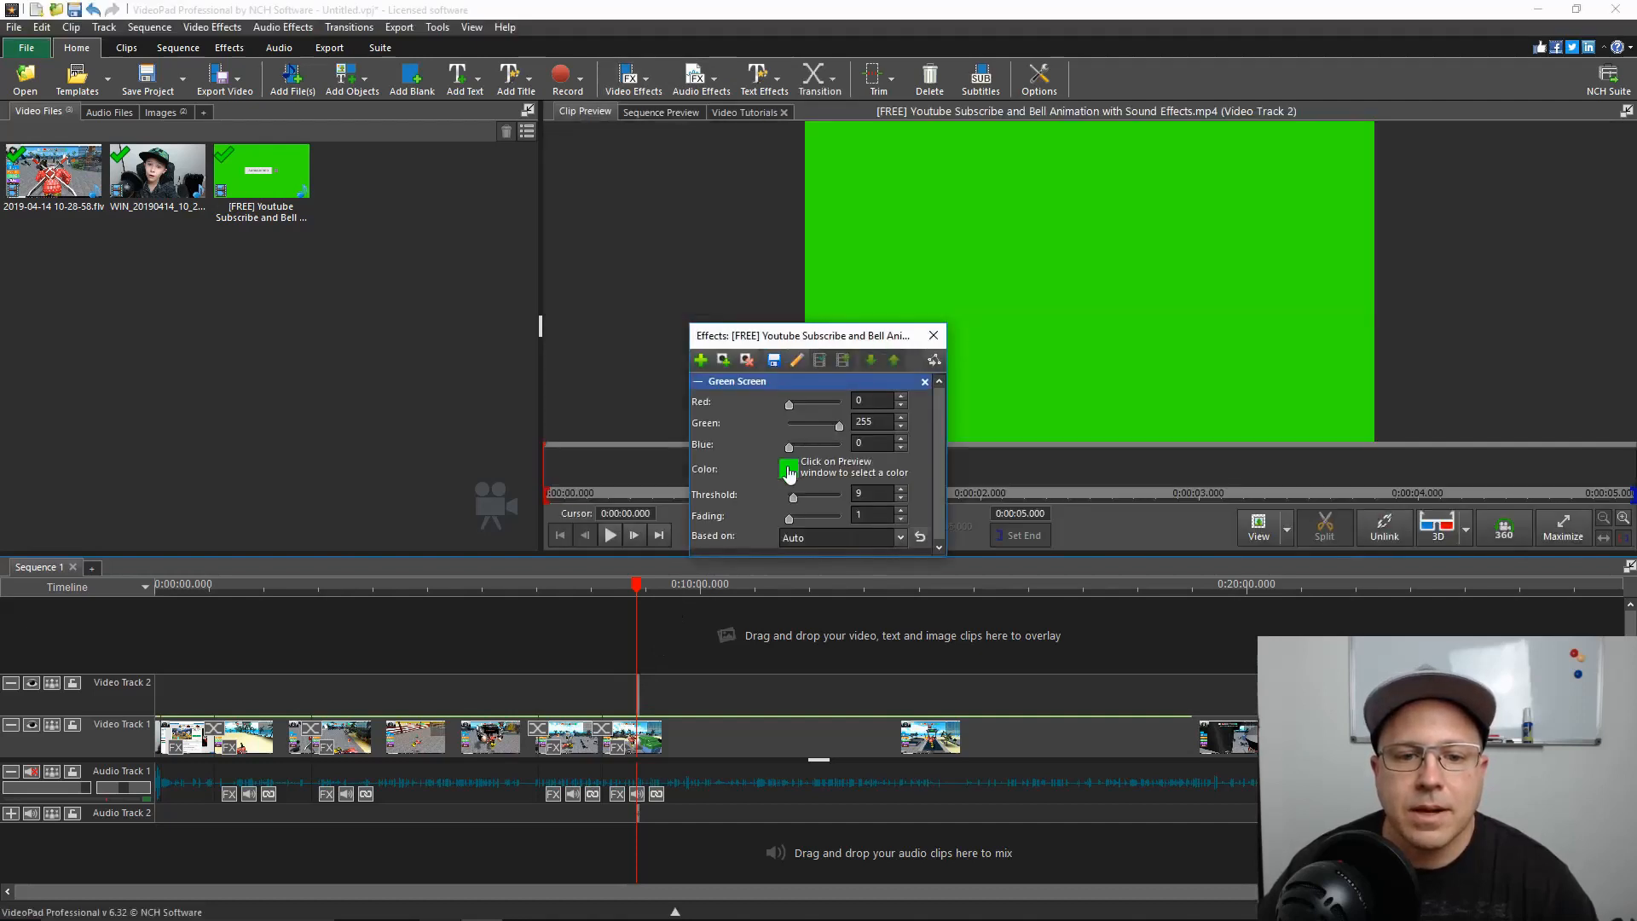
left_click(788, 469)
left_click(1038, 668)
left_click(1159, 339)
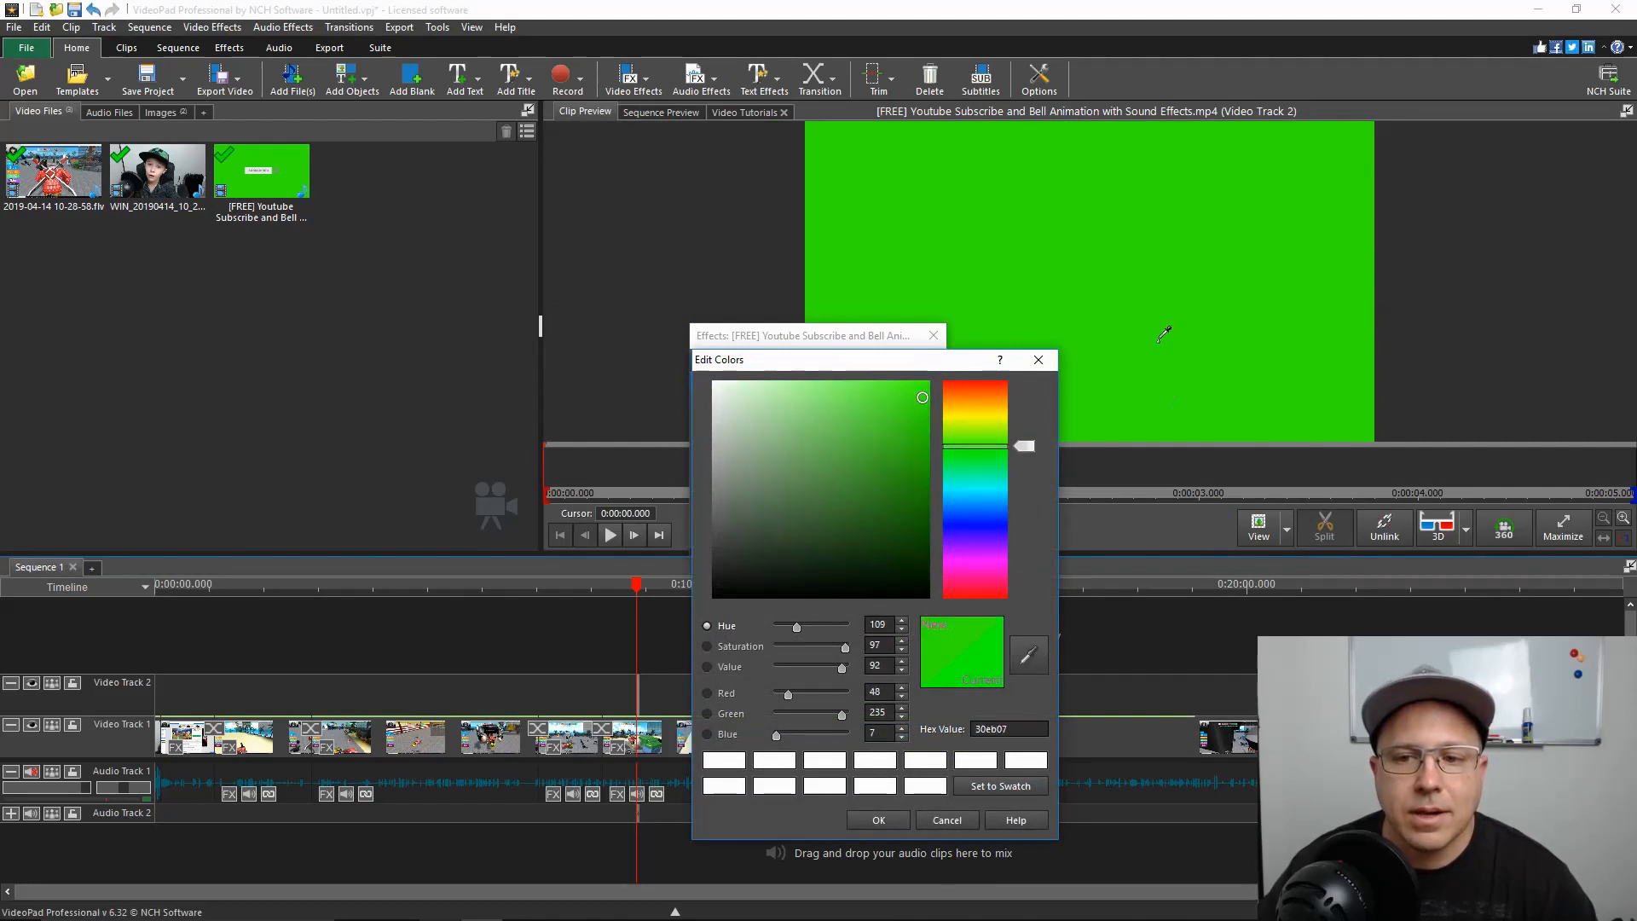
left_click(883, 817)
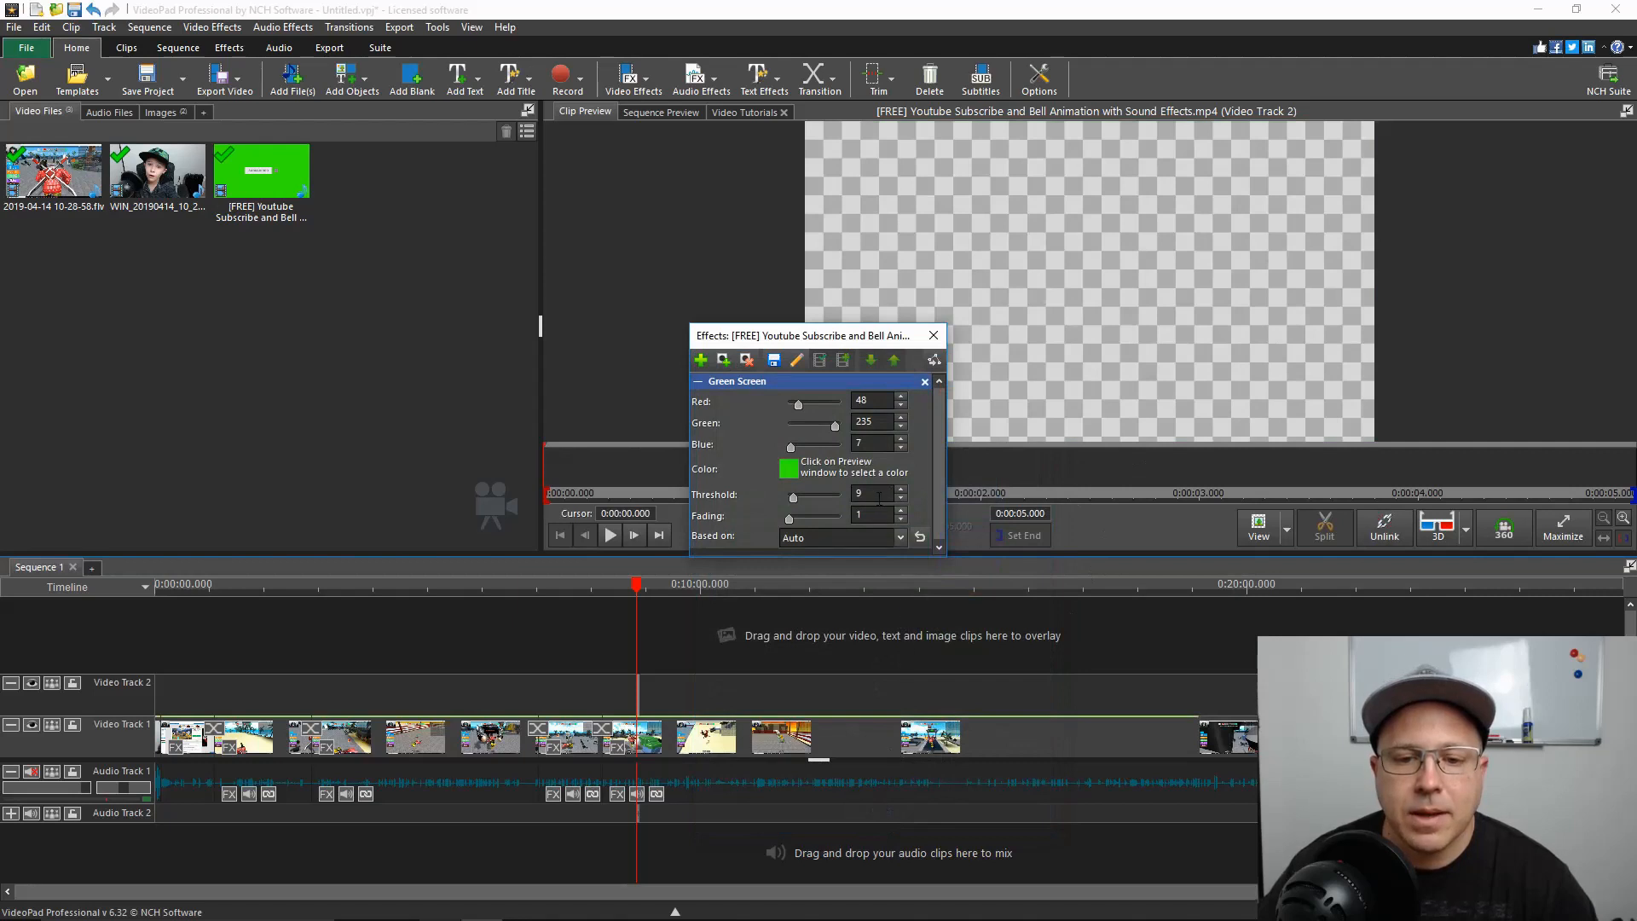
Set the Green Screen effect's threshold to 90 and its fading to 20 for the subscribe animation clip
key("BackSpace")
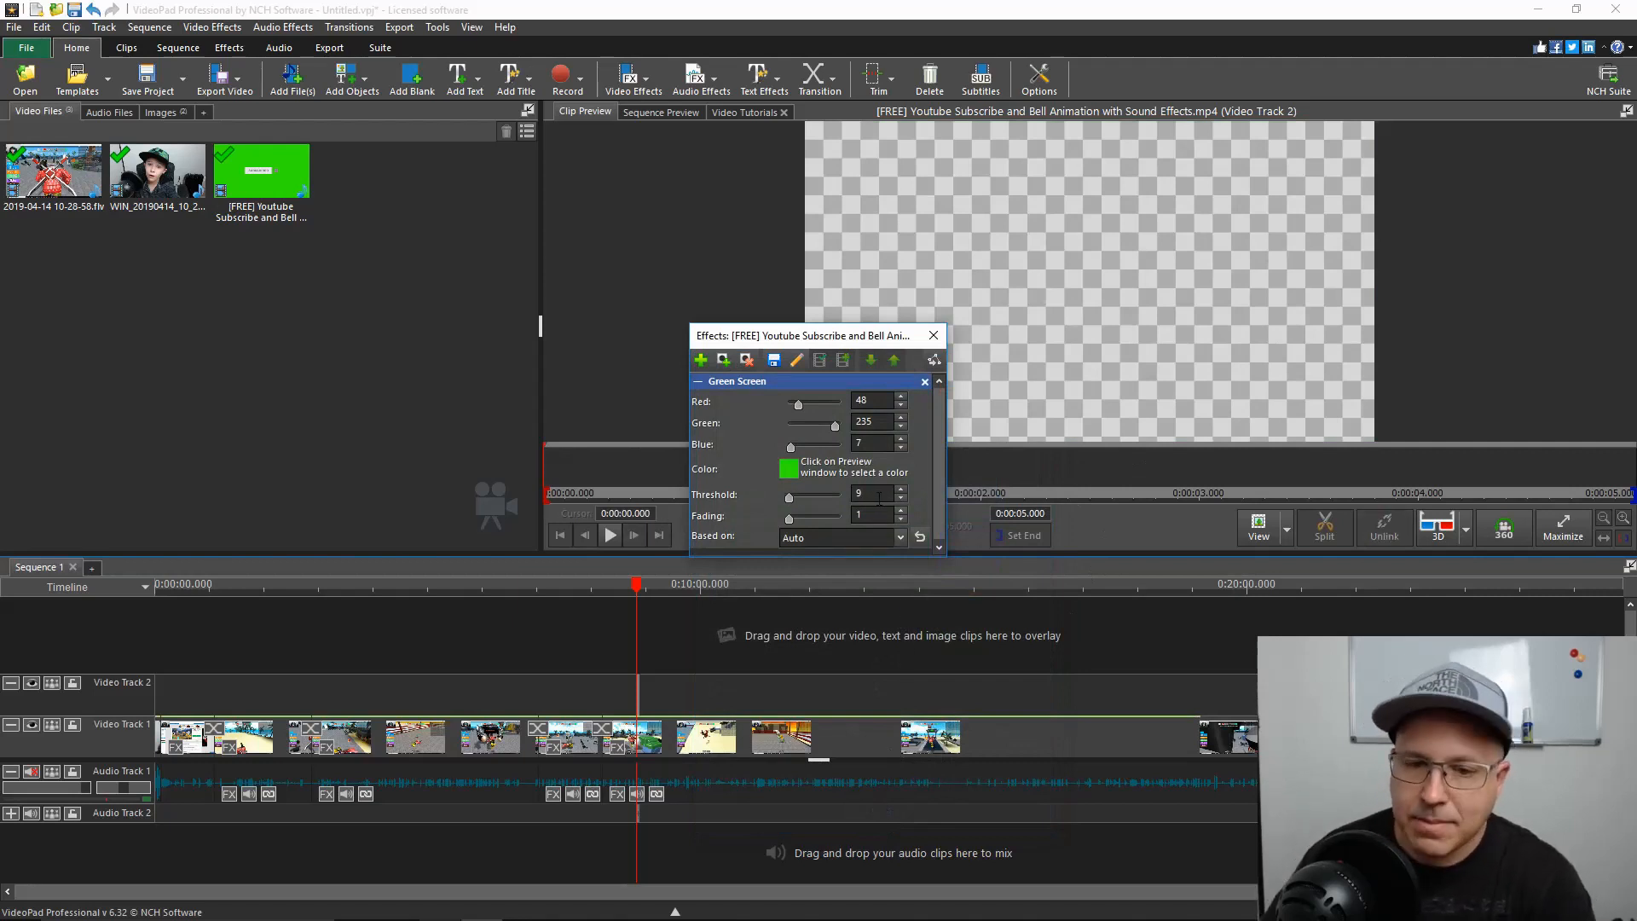
type("90")
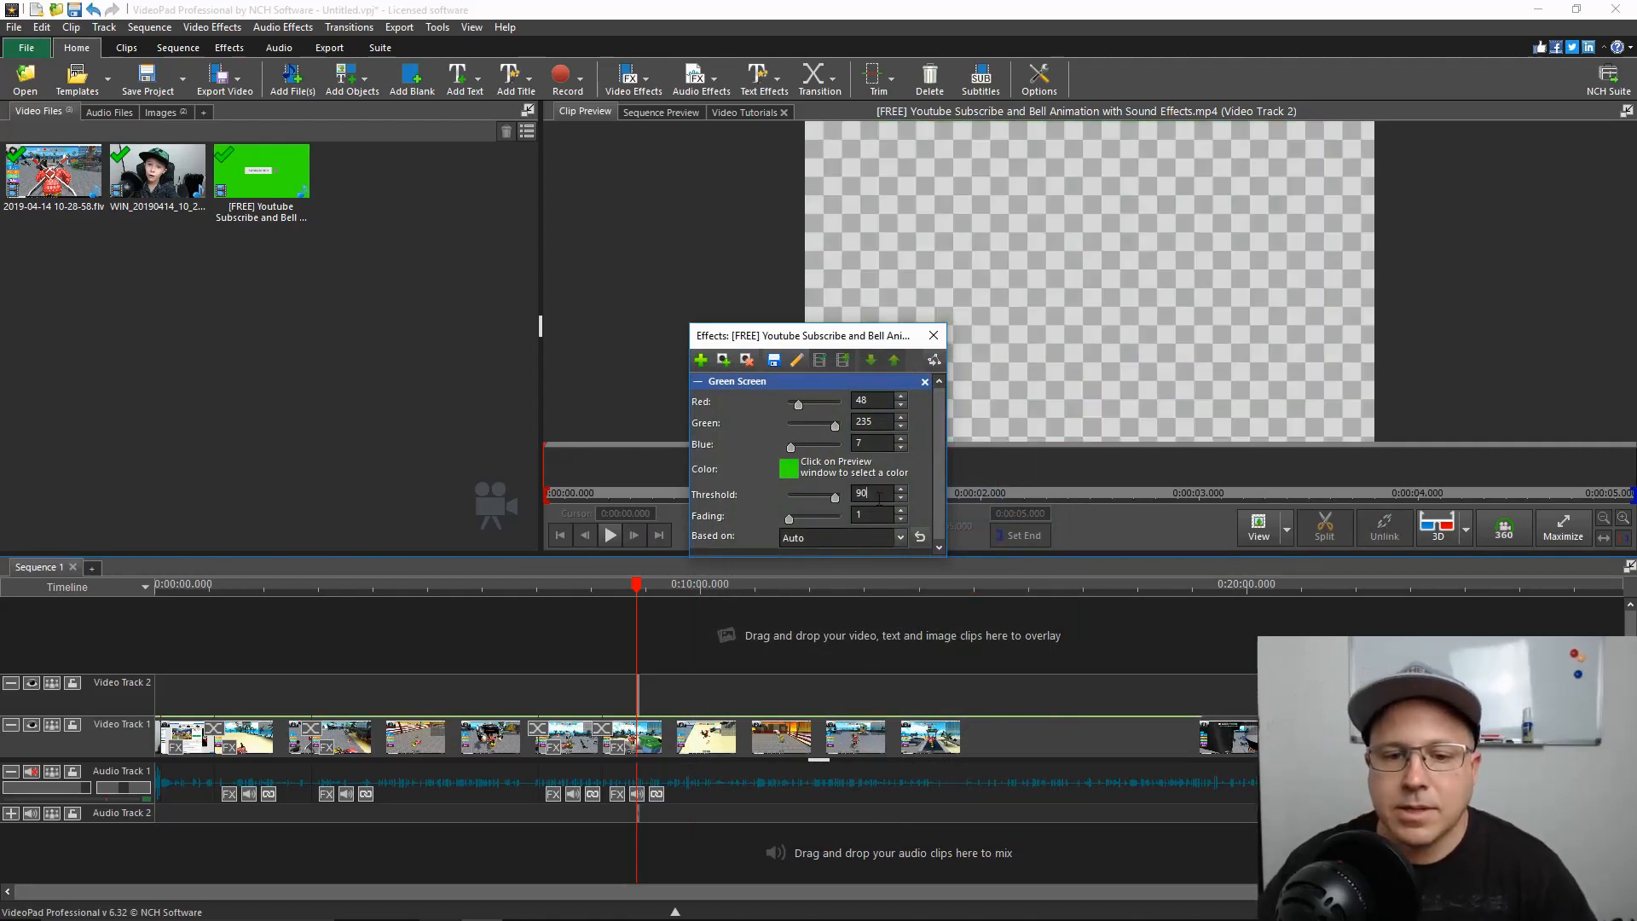
left_click(875, 515)
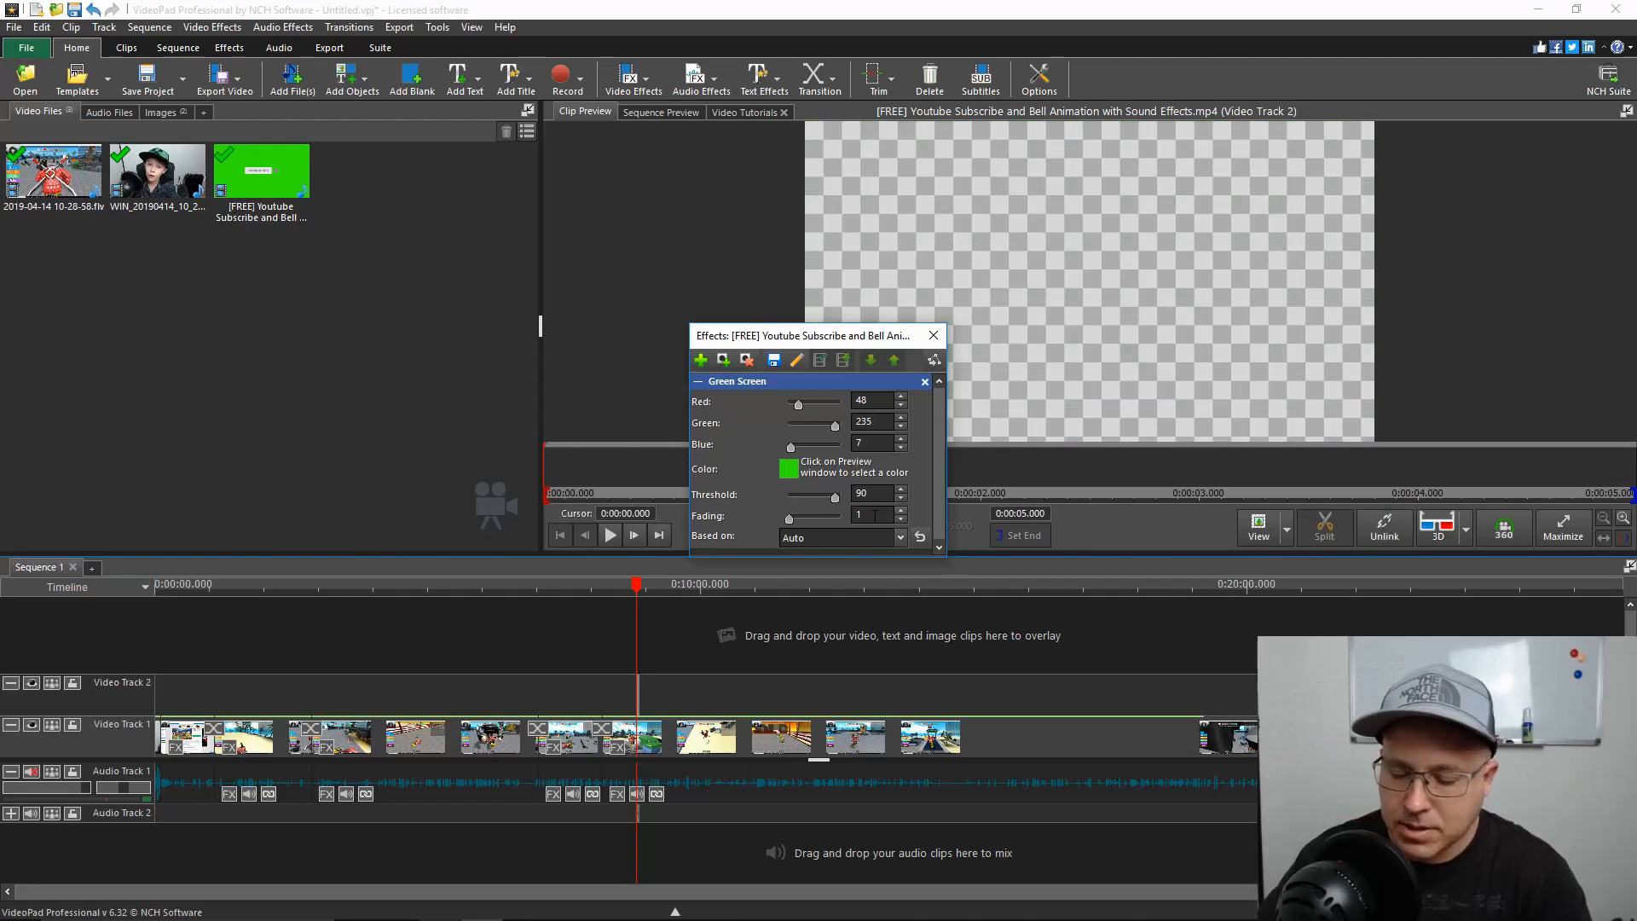
key("BackSpace")
type("20")
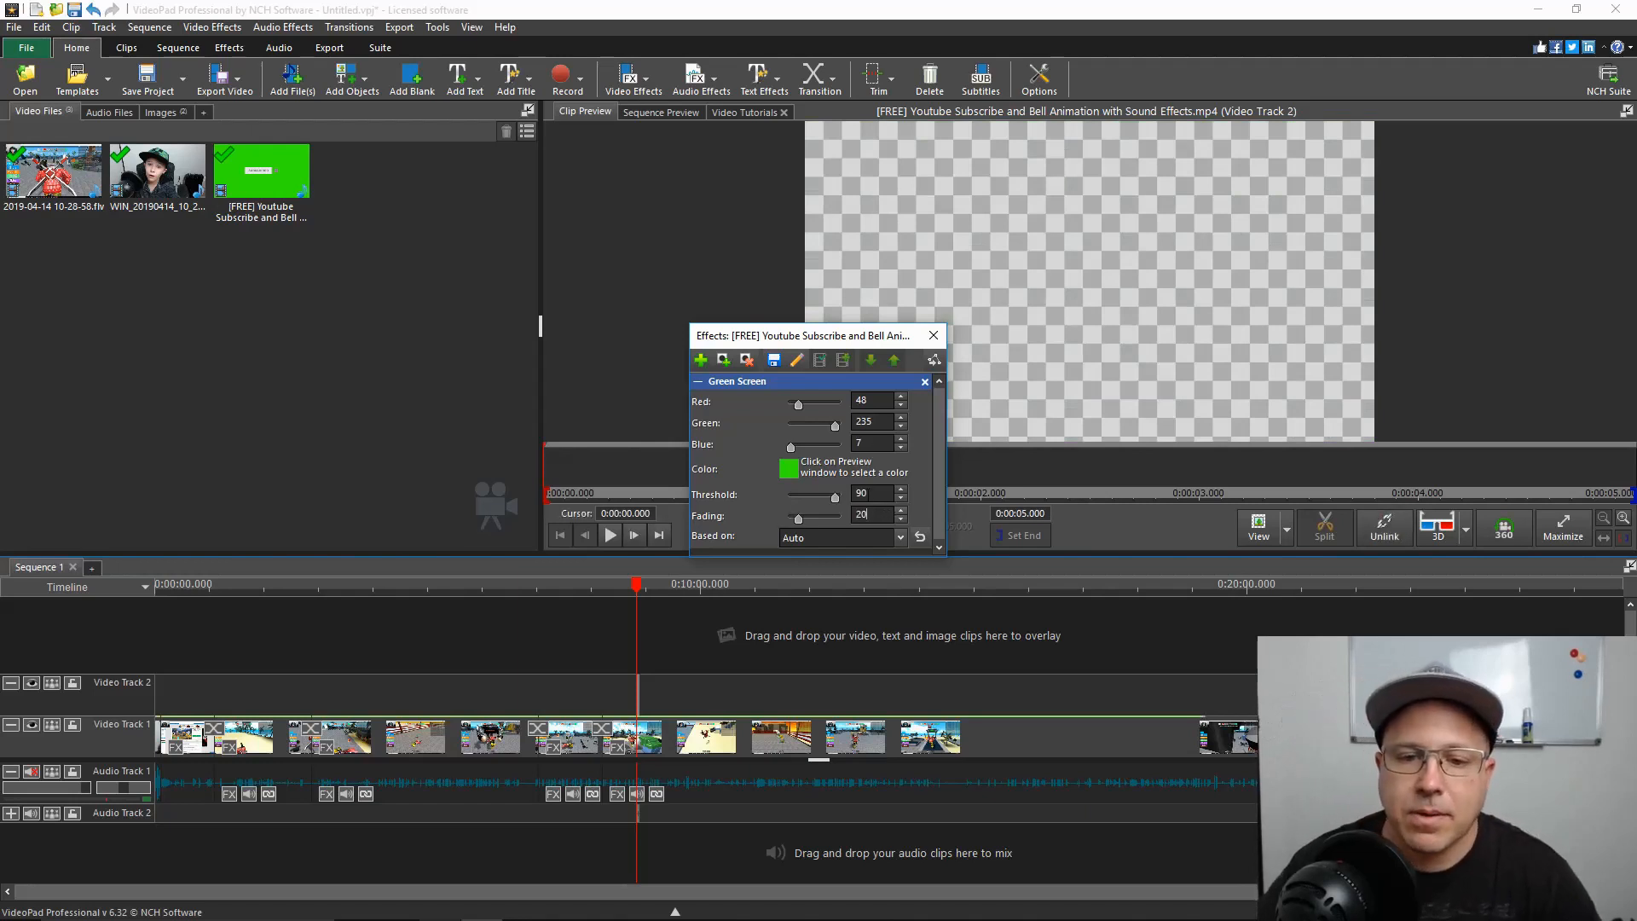
left_click(934, 335)
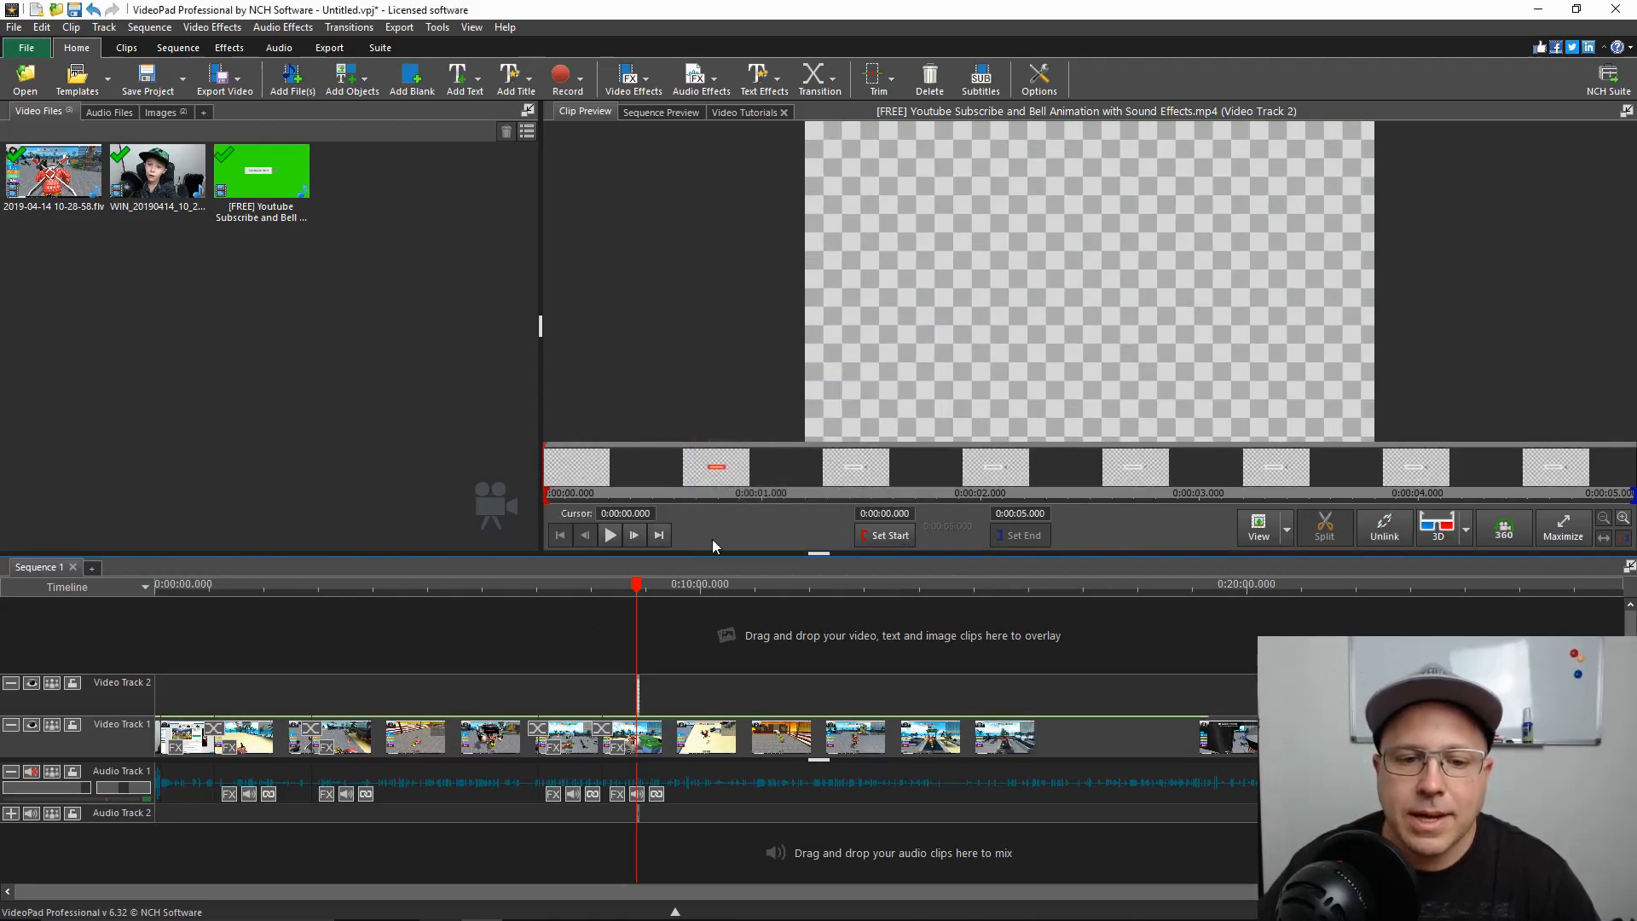
Play back the sequence preview across the subscribe animation overlay to check the keyed result
left_click(653, 114)
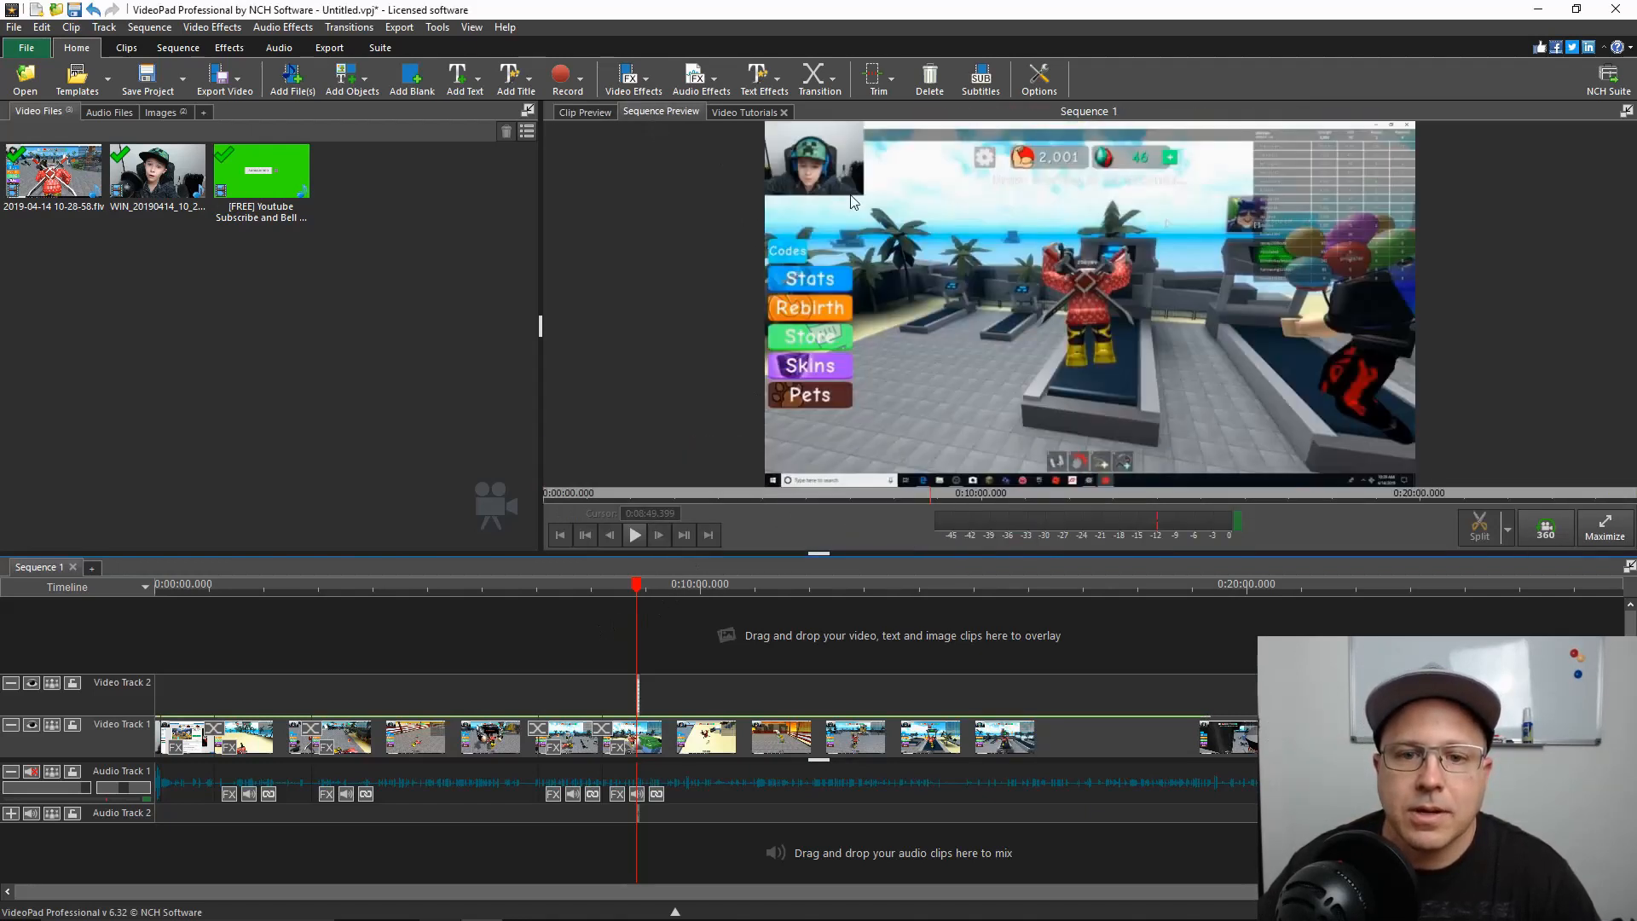
left_click(641, 529)
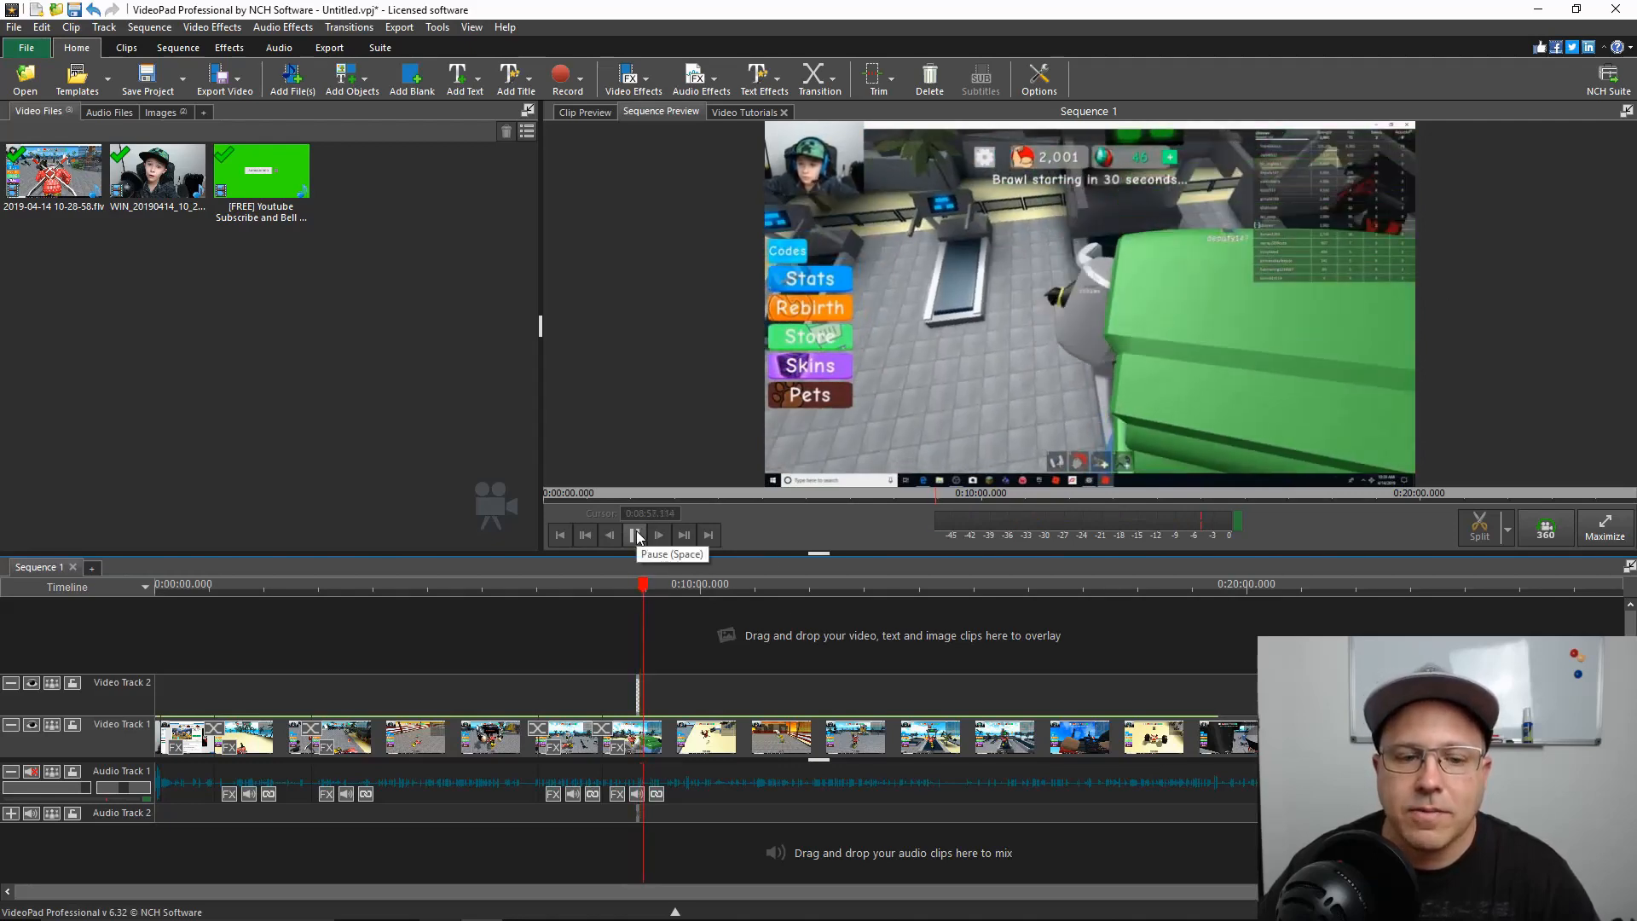
left_click(636, 533)
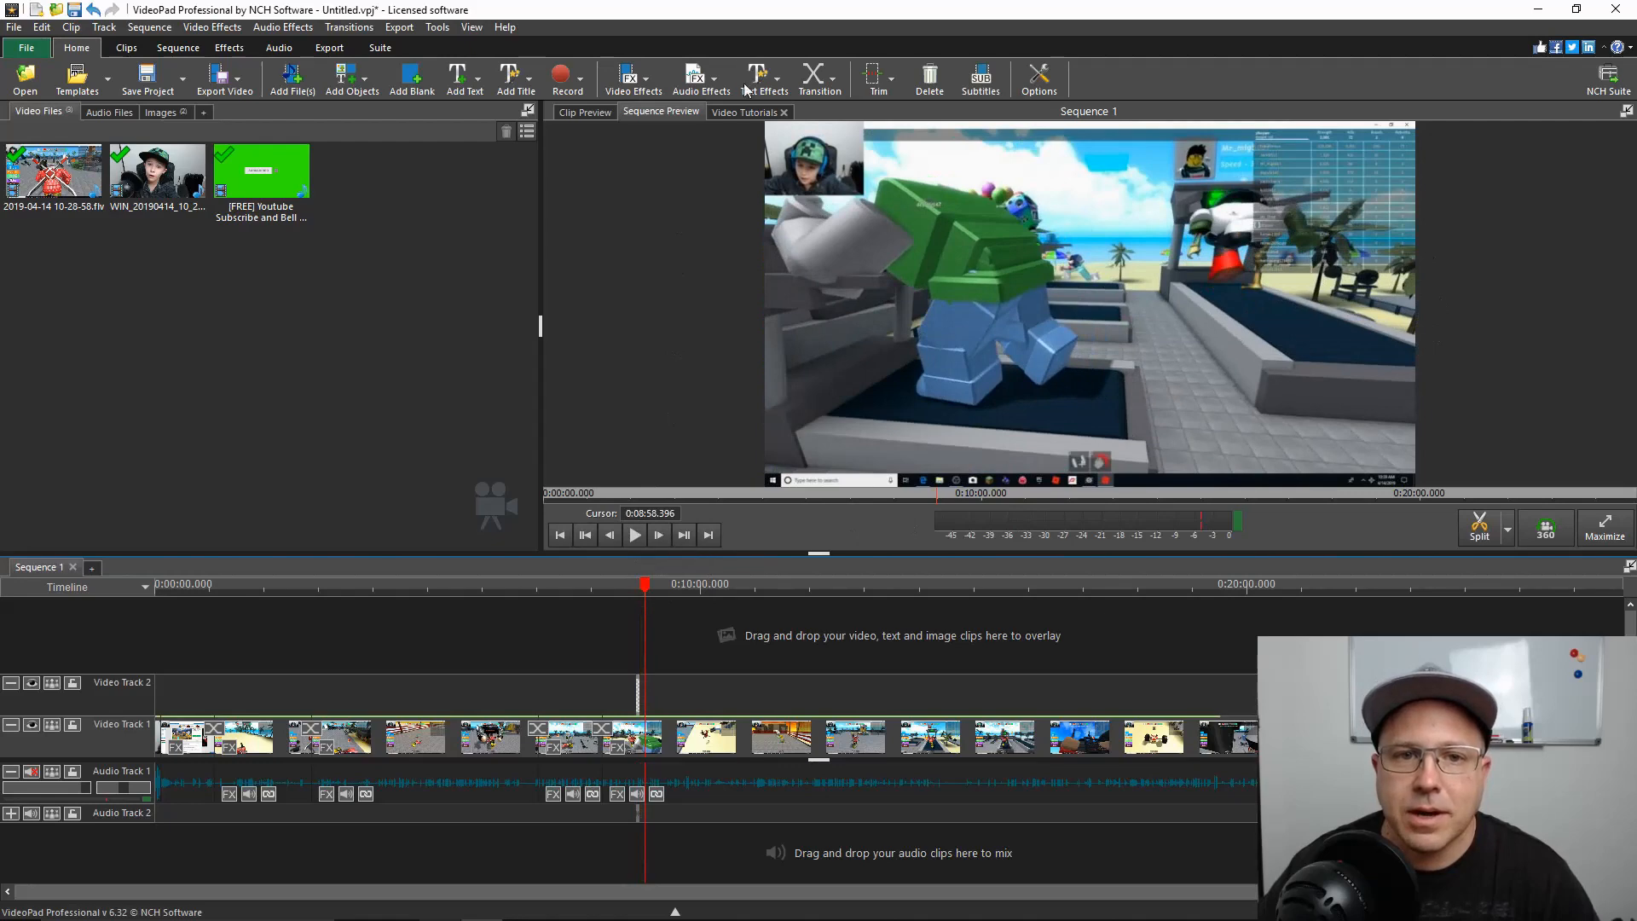